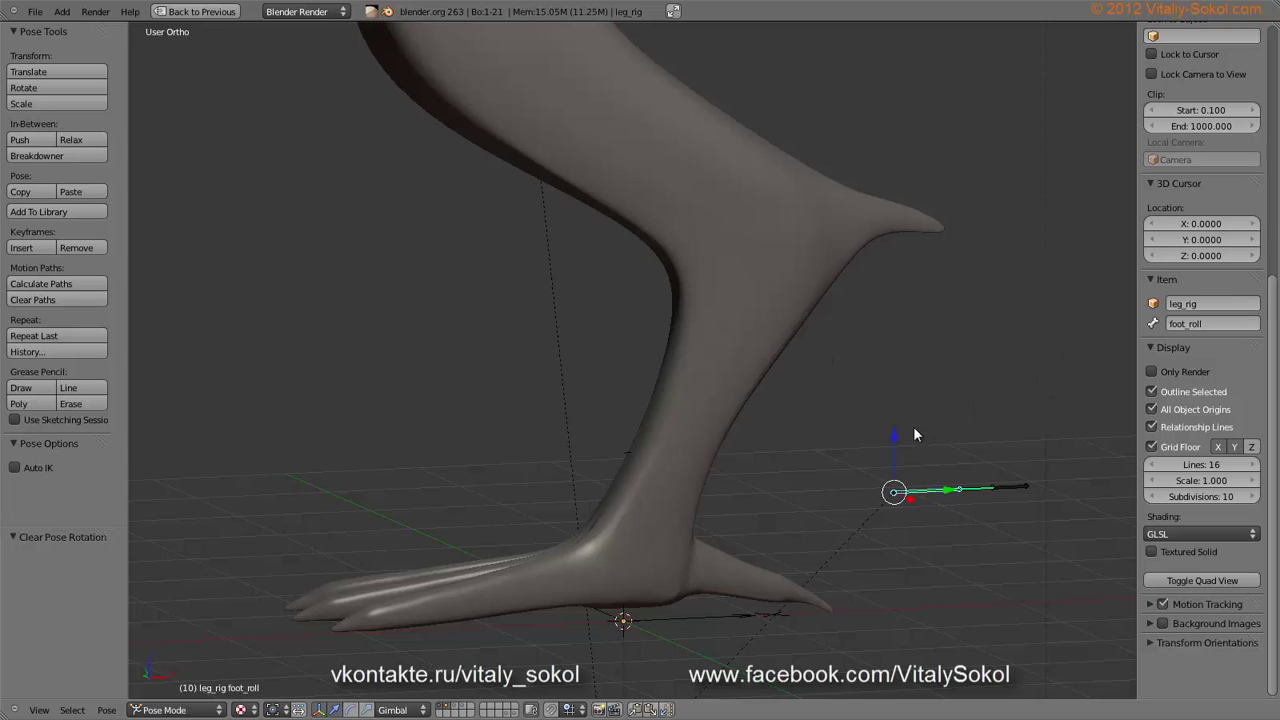
Clear the foot_roll bone's rotation in the leg rig and rotate it by about -36 degrees
{"action": "key", "text": "r"}
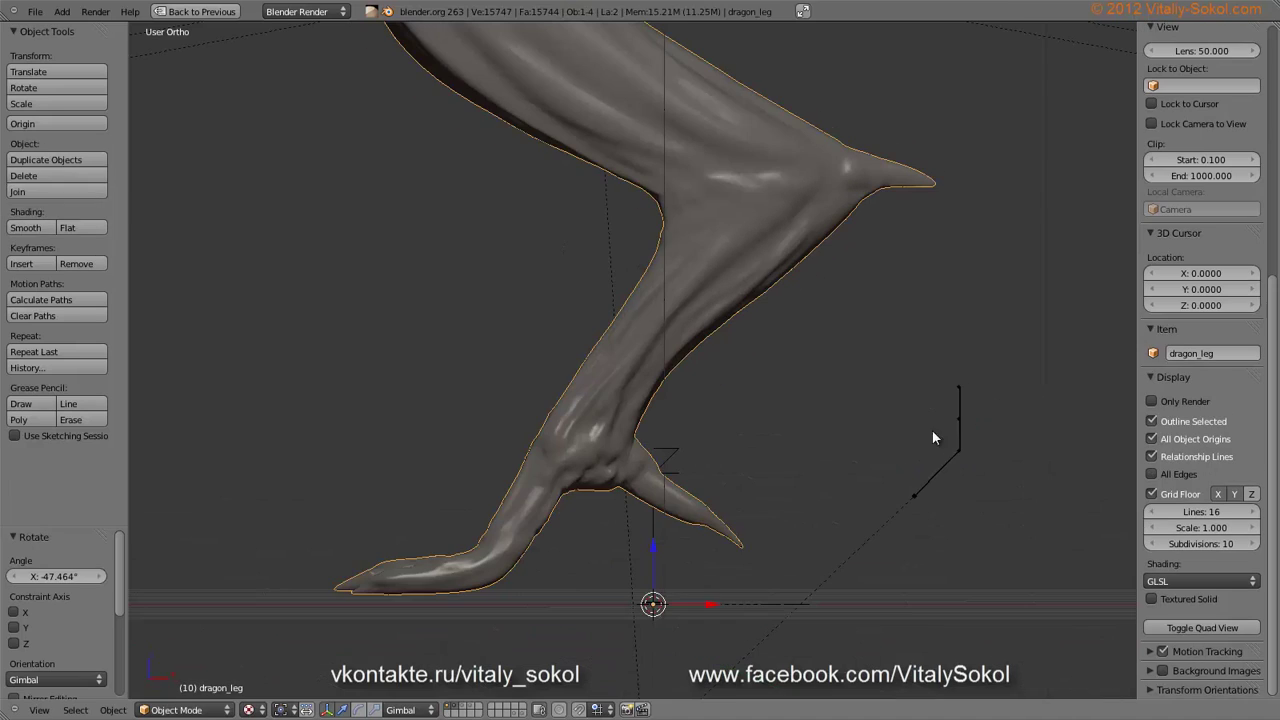
{"action": "right_click", "coordinate": [947, 467]}
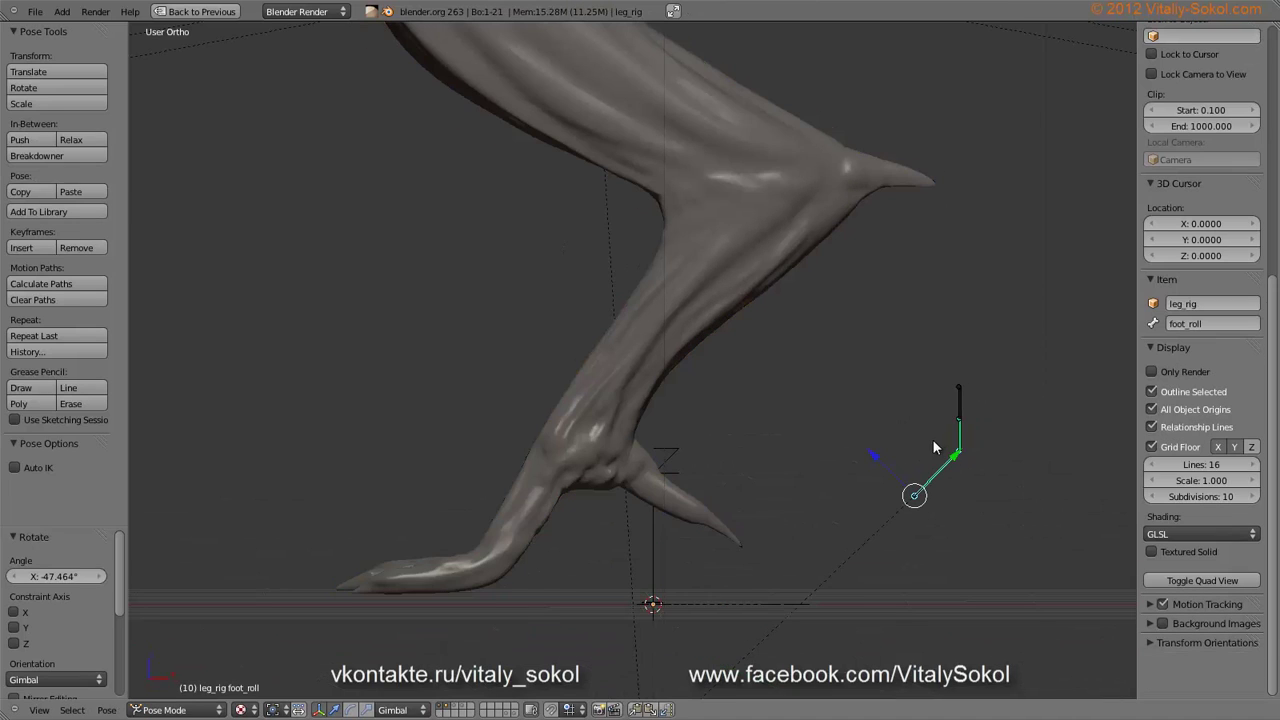
{"action": "key", "text": "alt+r"}
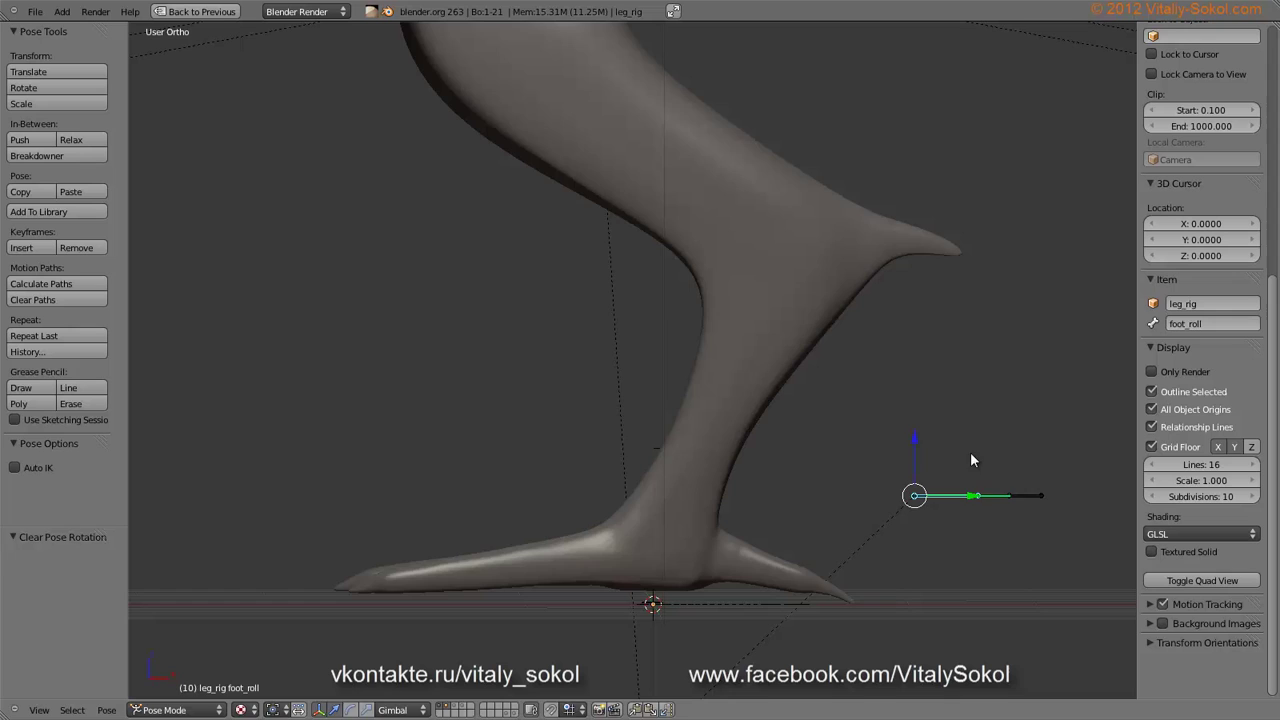
{"action": "key", "text": "r"}
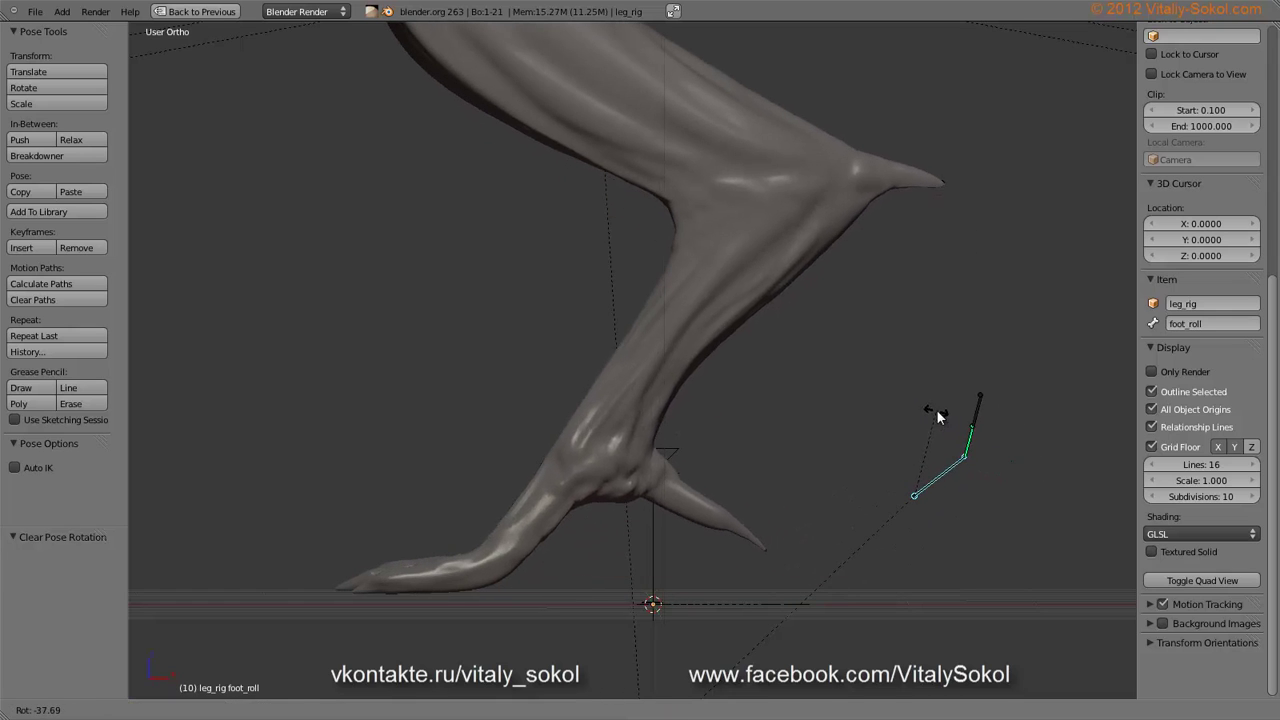
{"action": "left_click", "coordinate": [933, 414]}
{"action": "middle_click_drag", "start_coordinate": [909, 451], "coordinate": [958, 468]}
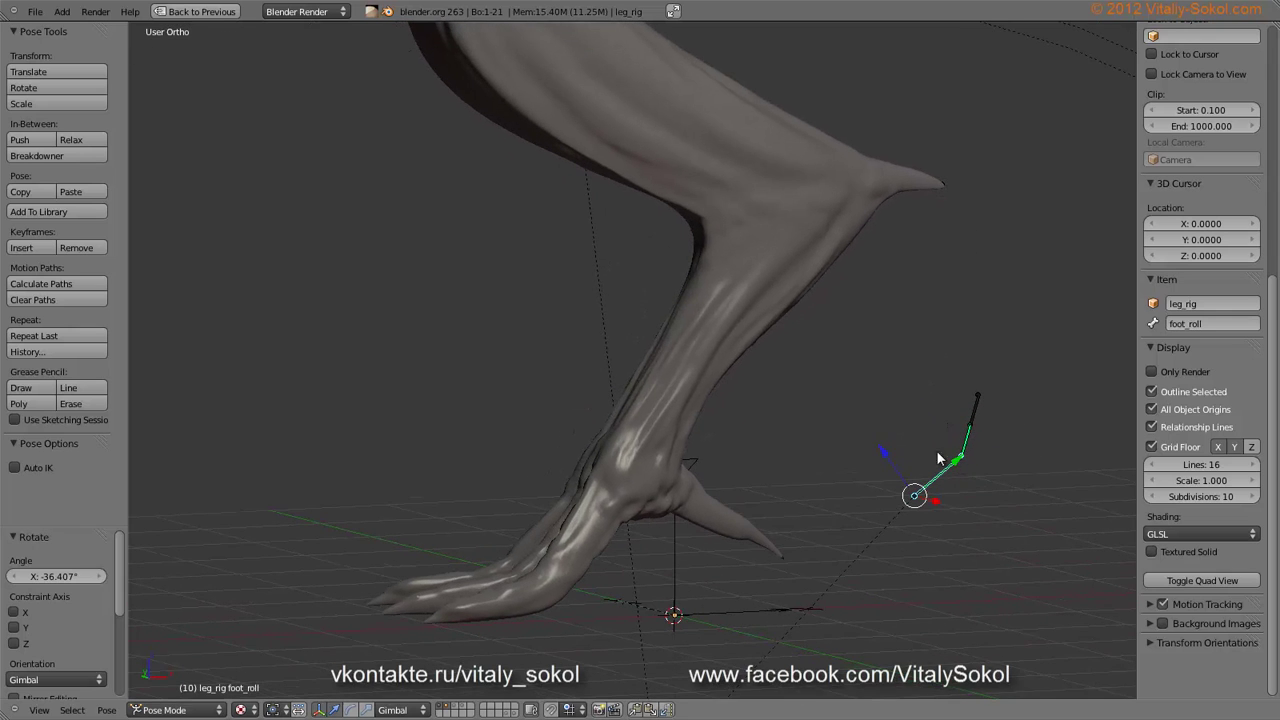
Examine the leg_1, leg_2 and foot_roll bones of the rig with the leg mesh in wireframe display
{"action": "key", "text": "z"}
{"action": "right_click", "coordinate": [732, 326]}
{"action": "key", "text": "z"}
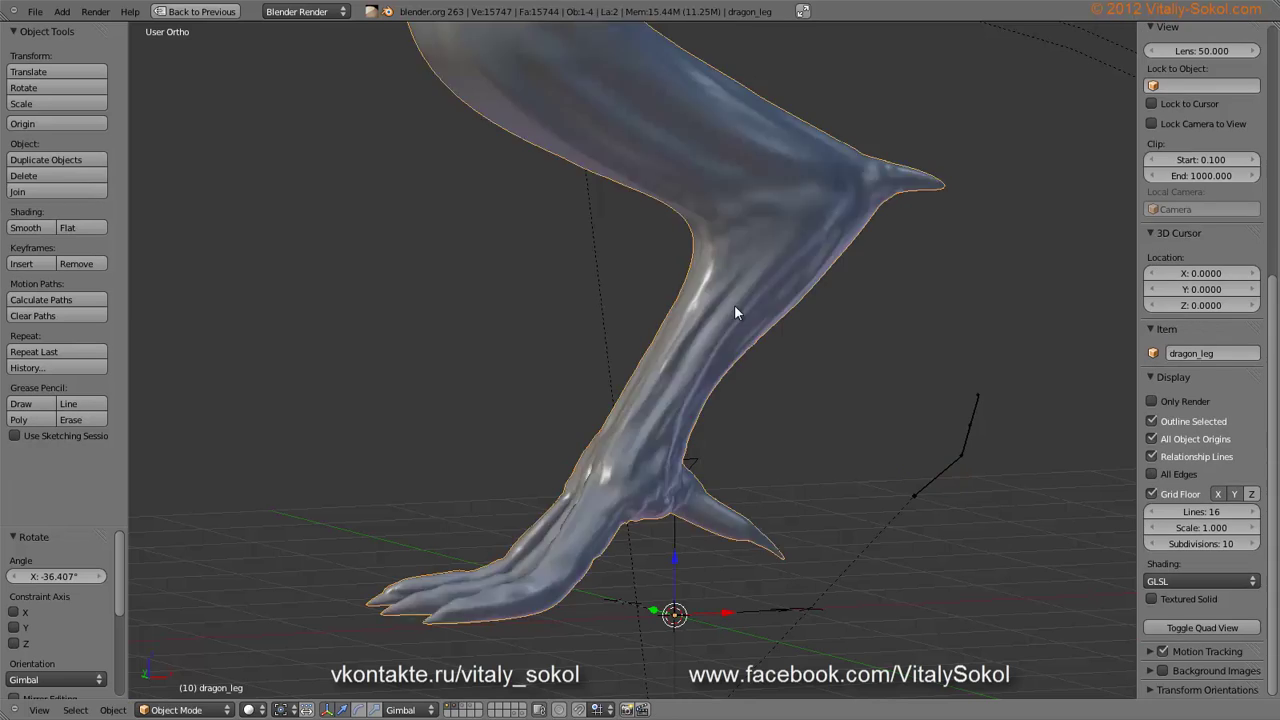
{"action": "key", "text": "z"}
{"action": "right_click", "coordinate": [934, 481]}
{"action": "right_click", "coordinate": [755, 273]}
{"action": "right_click", "coordinate": [740, 250]}
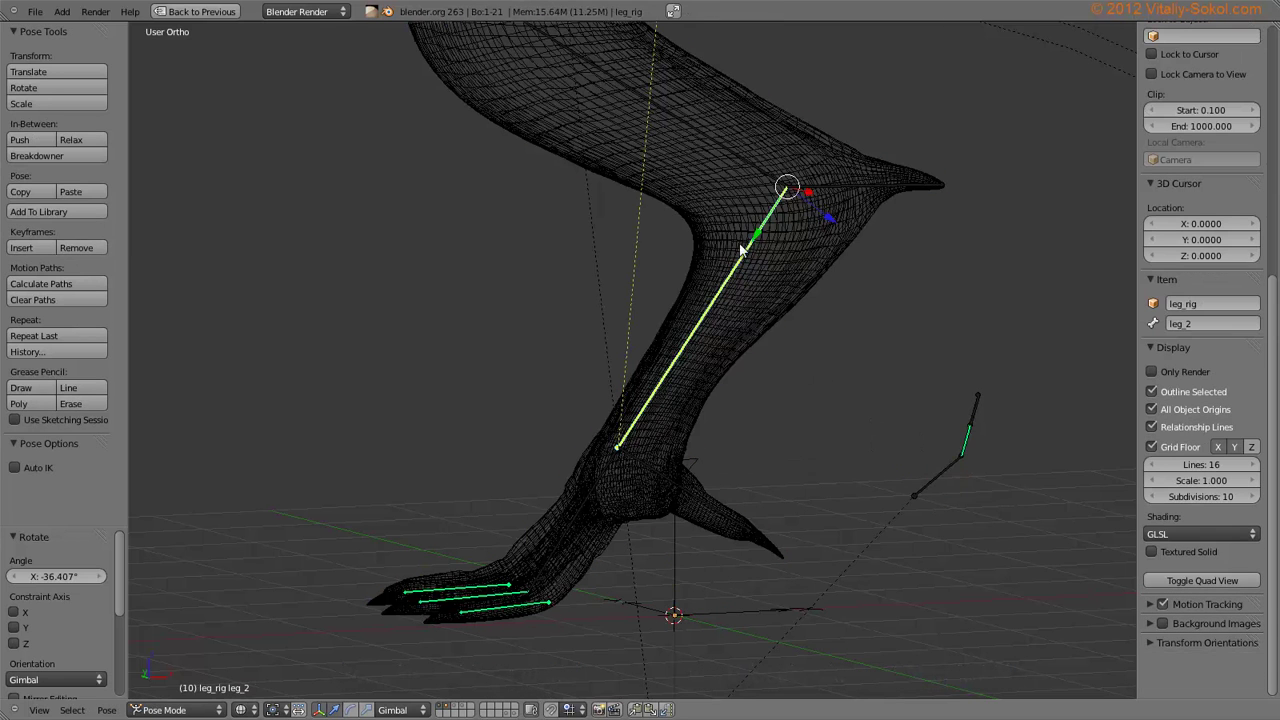
{"action": "right_click", "coordinate": [948, 476]}
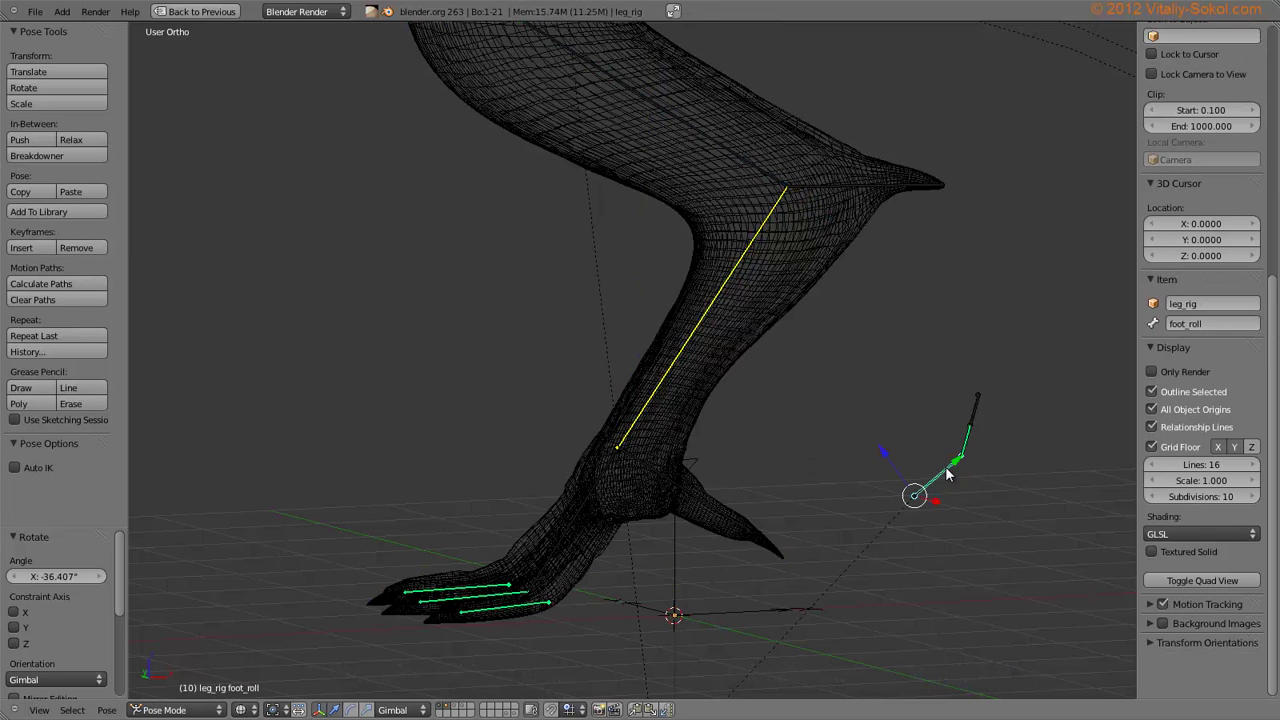
{"action": "right_click", "coordinate": [720, 320]}
{"action": "right_click", "coordinate": [692, 131]}
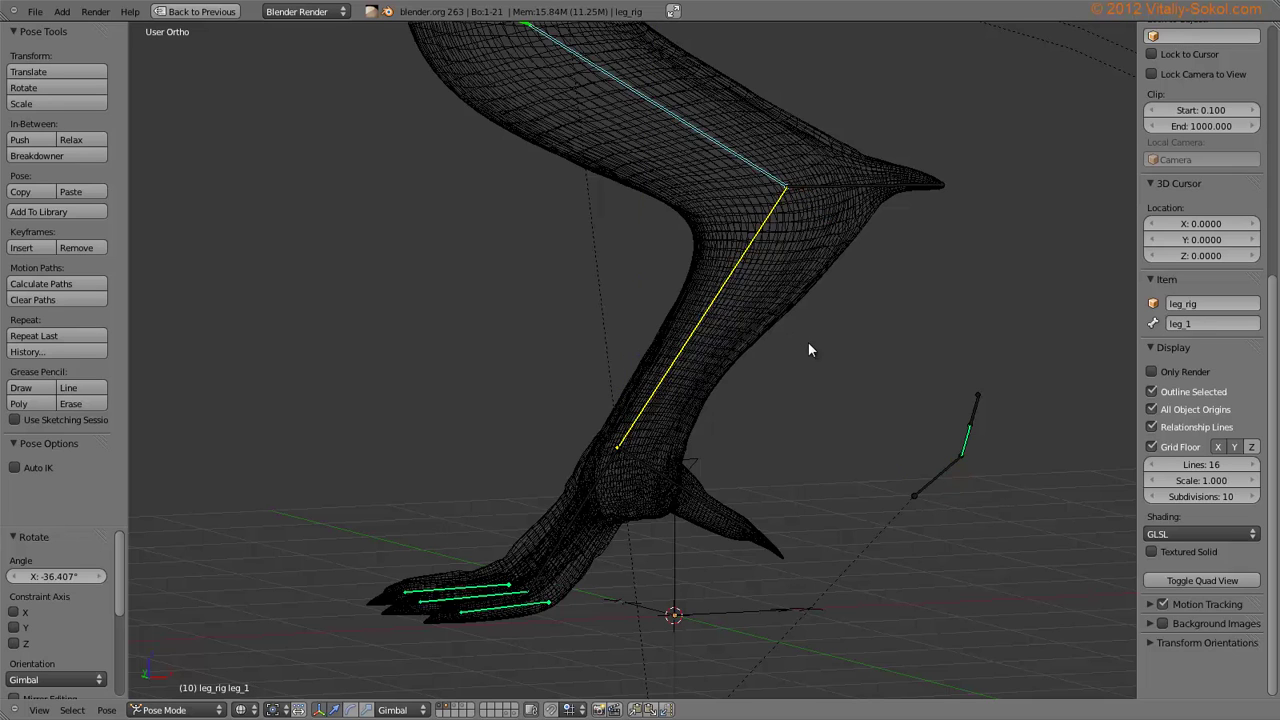
{"action": "key", "text": "z"}
Rotate the foot_roll bone by about another -10 degrees
{"action": "right_click", "coordinate": [936, 476]}
{"action": "key", "text": "r"}
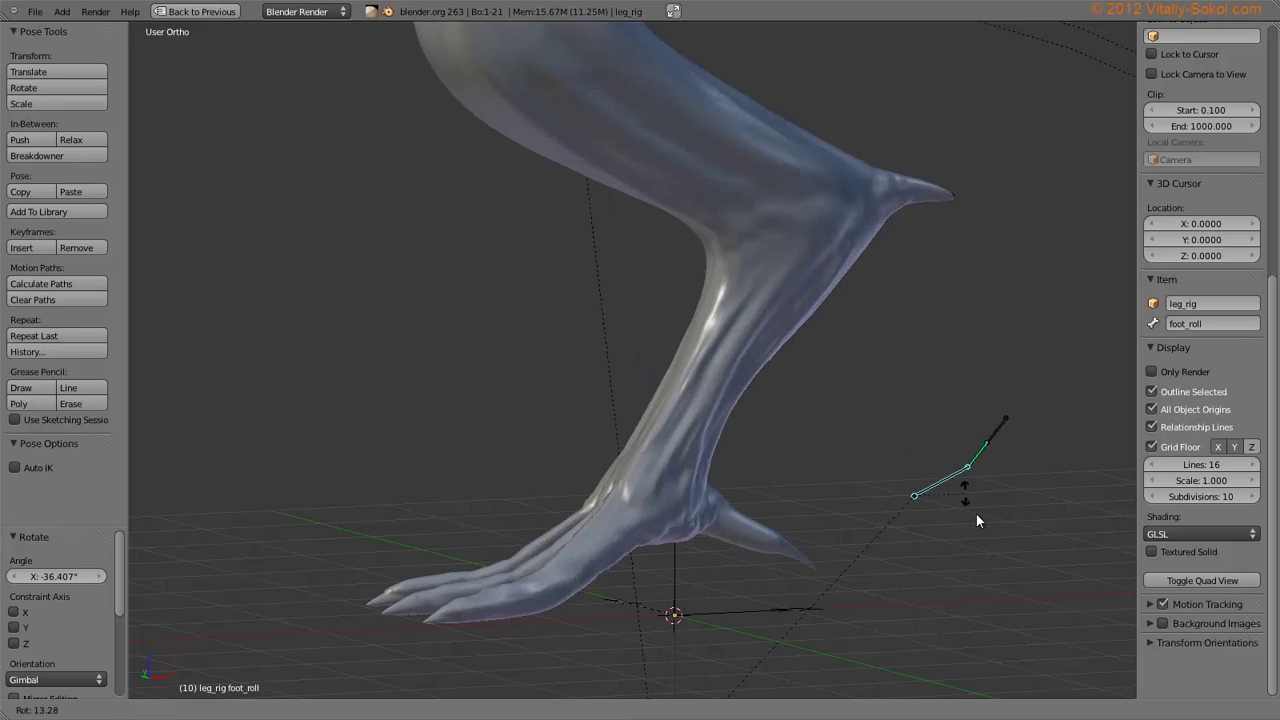
{"action": "left_click", "coordinate": [963, 474]}
Restore the full editor layout and enlarge the middle 3D view over the drivers graph
{"action": "key", "text": "ctrl+Up"}
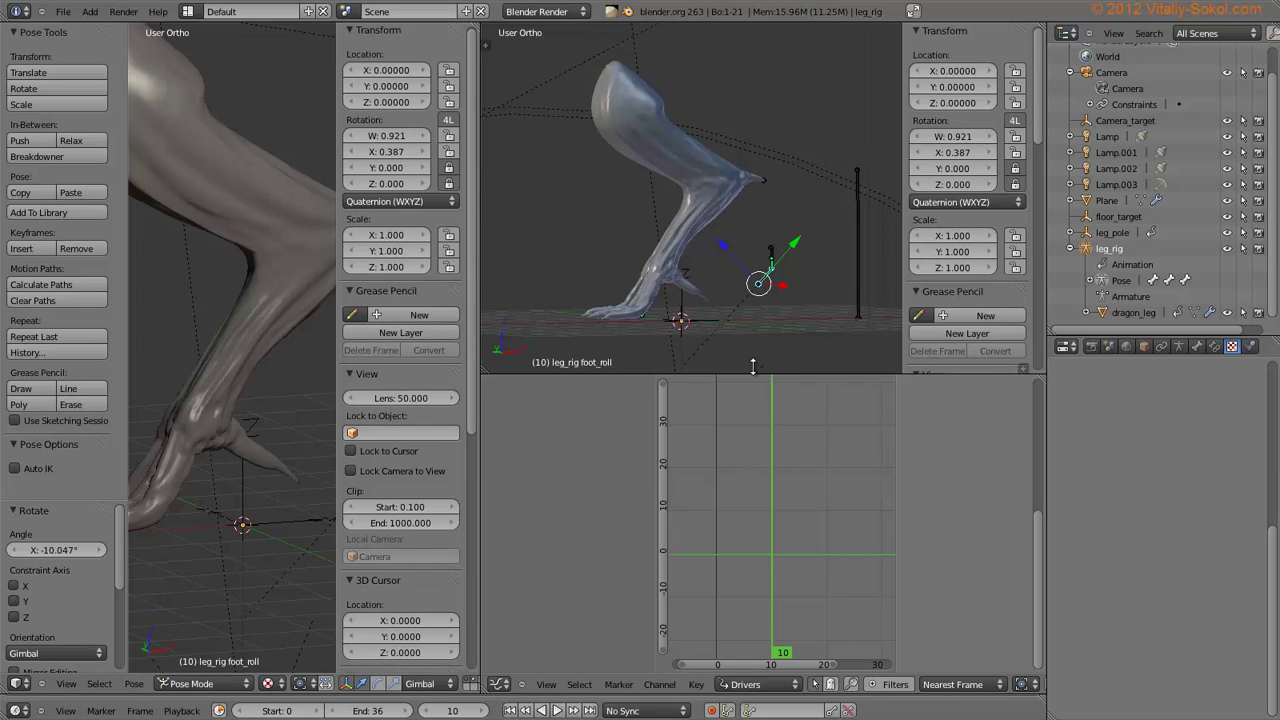
{"action": "left_click_drag", "start_coordinate": [758, 382], "coordinate": [764, 569]}
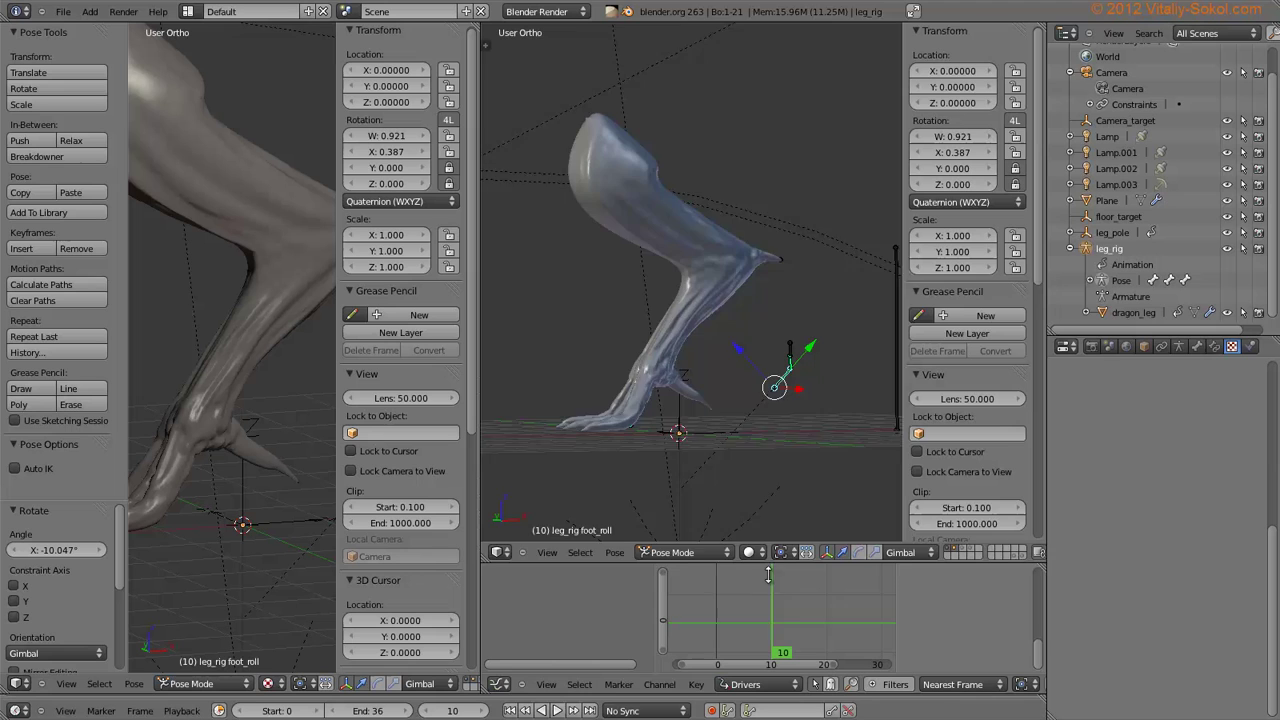
{"action": "middle_click_drag", "start_coordinate": [738, 330], "coordinate": [769, 340]}
{"action": "scroll", "coordinate": [719, 351], "scroll_direction": "up", "scroll_amount": 1}
Select the dragon_leg mesh and show its modifiers, including the driven Displace modifier
{"action": "right_click", "coordinate": [757, 278]}
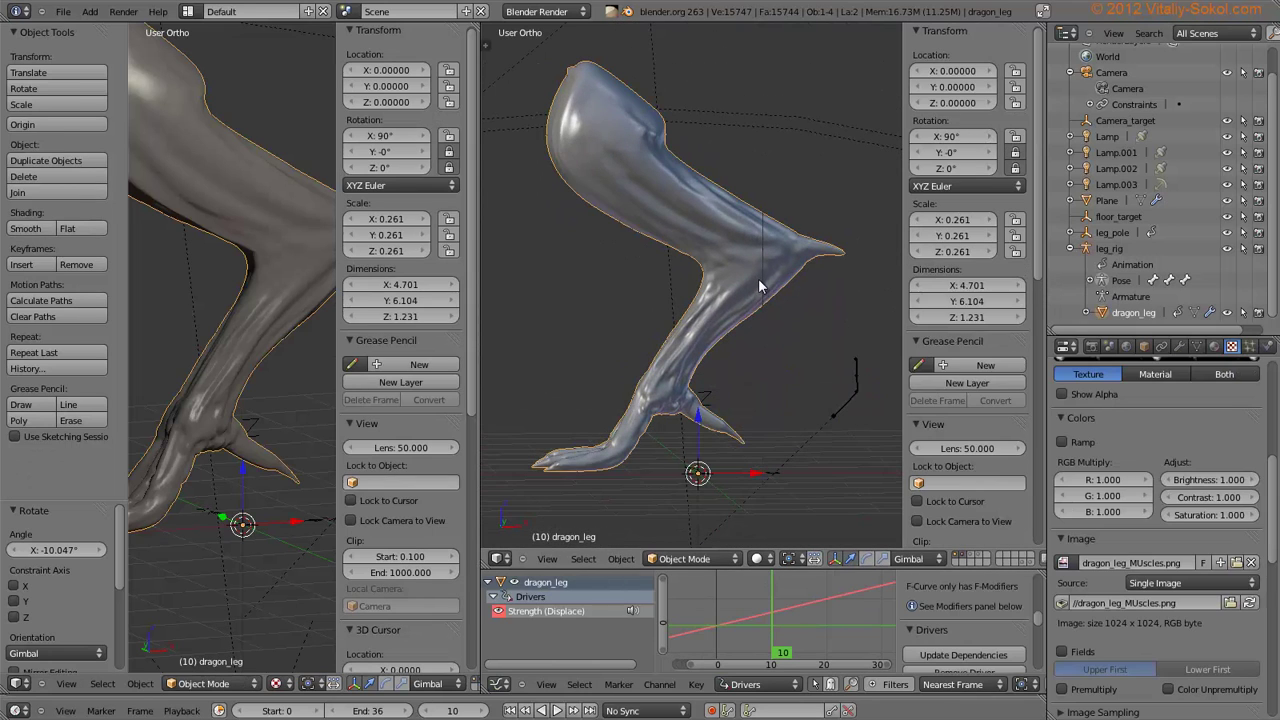
{"action": "left_click", "coordinate": [1180, 346]}
{"action": "middle_click_drag", "start_coordinate": [720, 300], "coordinate": [717, 270]}
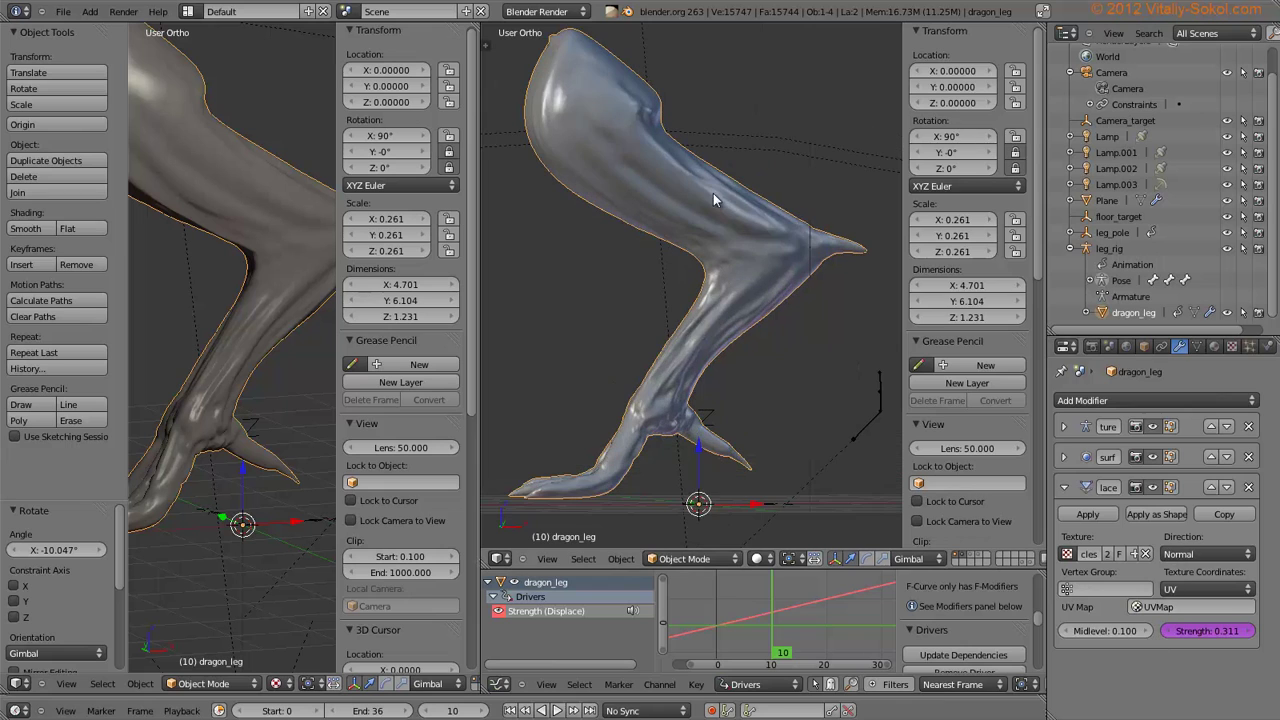
Compare the dragon_leg mesh at subdivision level 0, in solid and wireframe display, with subdivision level 3
{"action": "key", "text": "ctrl+0"}
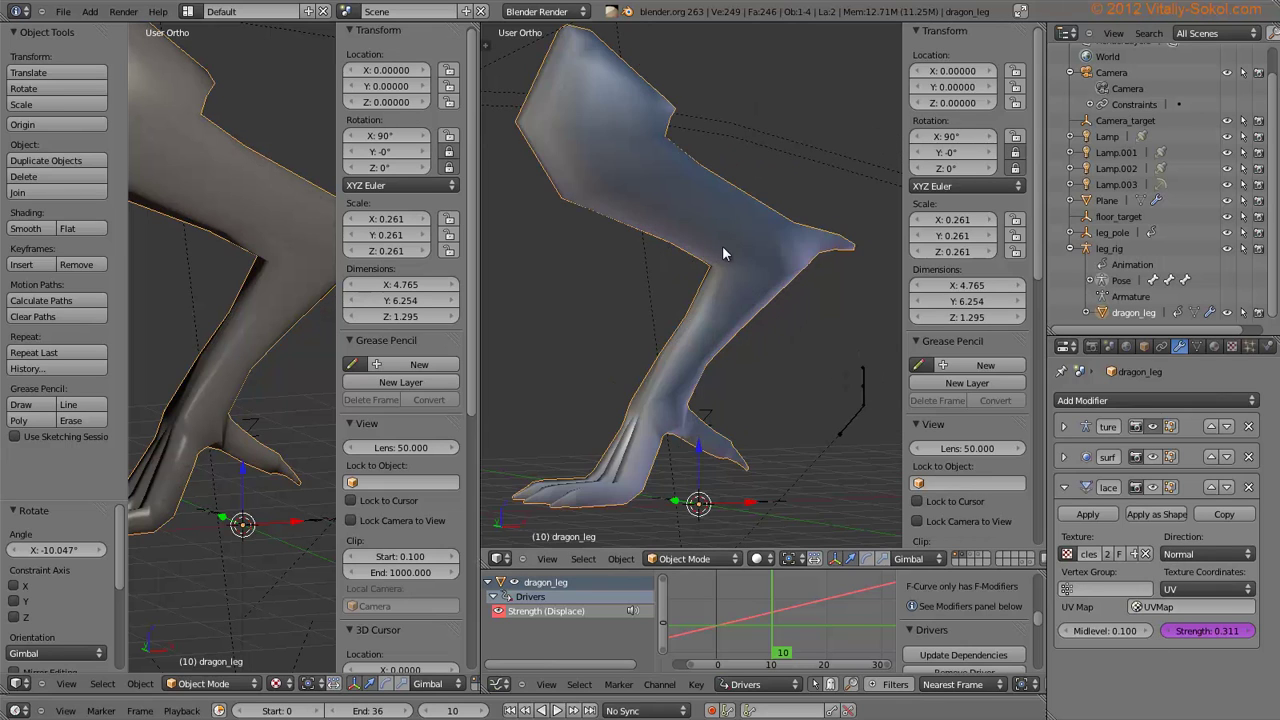
{"action": "key", "text": "z"}
{"action": "mouse_move", "coordinate": [674, 209]}
{"action": "middle_mouse_down"}
{"action": "mouse_move", "coordinate": [646, 214]}
{"action": "mouse_move", "coordinate": [714, 251]}
{"action": "mouse_move", "coordinate": [789, 249]}
{"action": "mouse_move", "coordinate": [743, 260]}
{"action": "mouse_move", "coordinate": [818, 262]}
{"action": "mouse_move", "coordinate": [746, 242]}
{"action": "mouse_move", "coordinate": [721, 304]}
{"action": "middle_mouse_up"}
{"action": "key", "text": "z"}
{"action": "key", "text": "z"}
{"action": "key", "text": "z"}
{"action": "key", "text": "ctrl+3"}
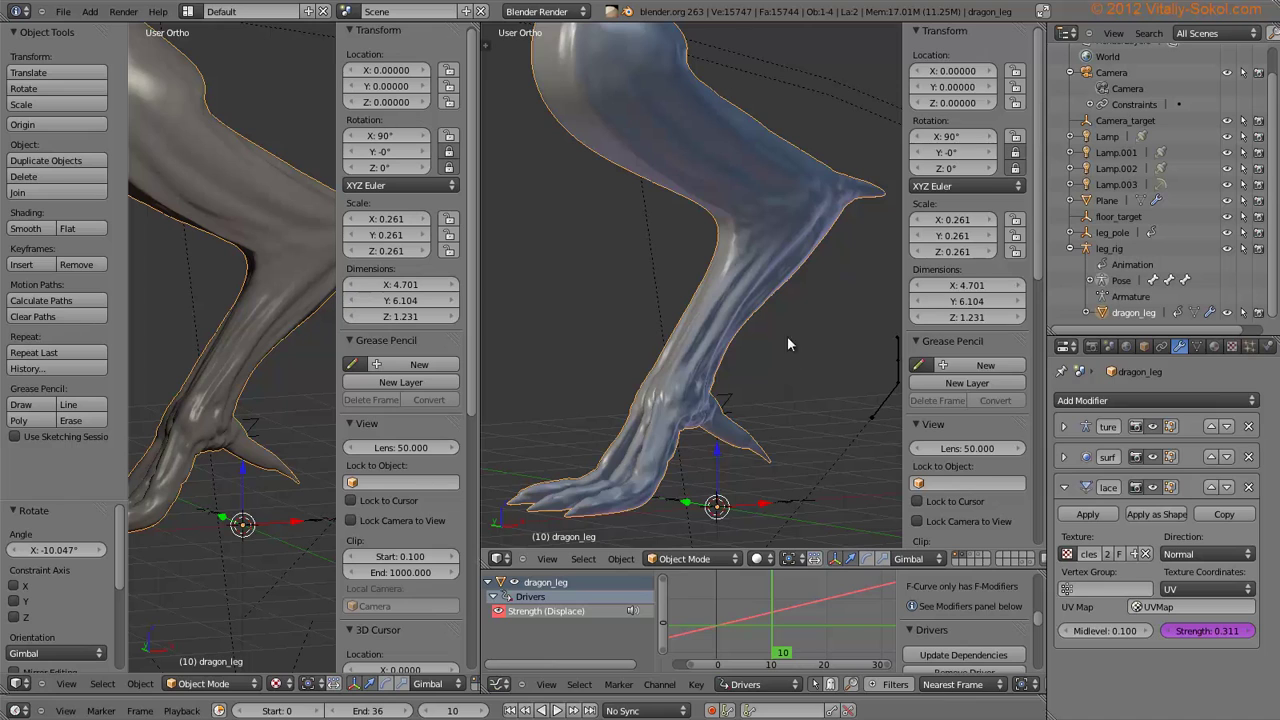
{"action": "middle_click_drag", "start_coordinate": [787, 344], "coordinate": [780, 318]}
Open the recent file that contains the smooth dragon leg without muscle displacement
{"action": "left_click", "coordinate": [62, 11]}
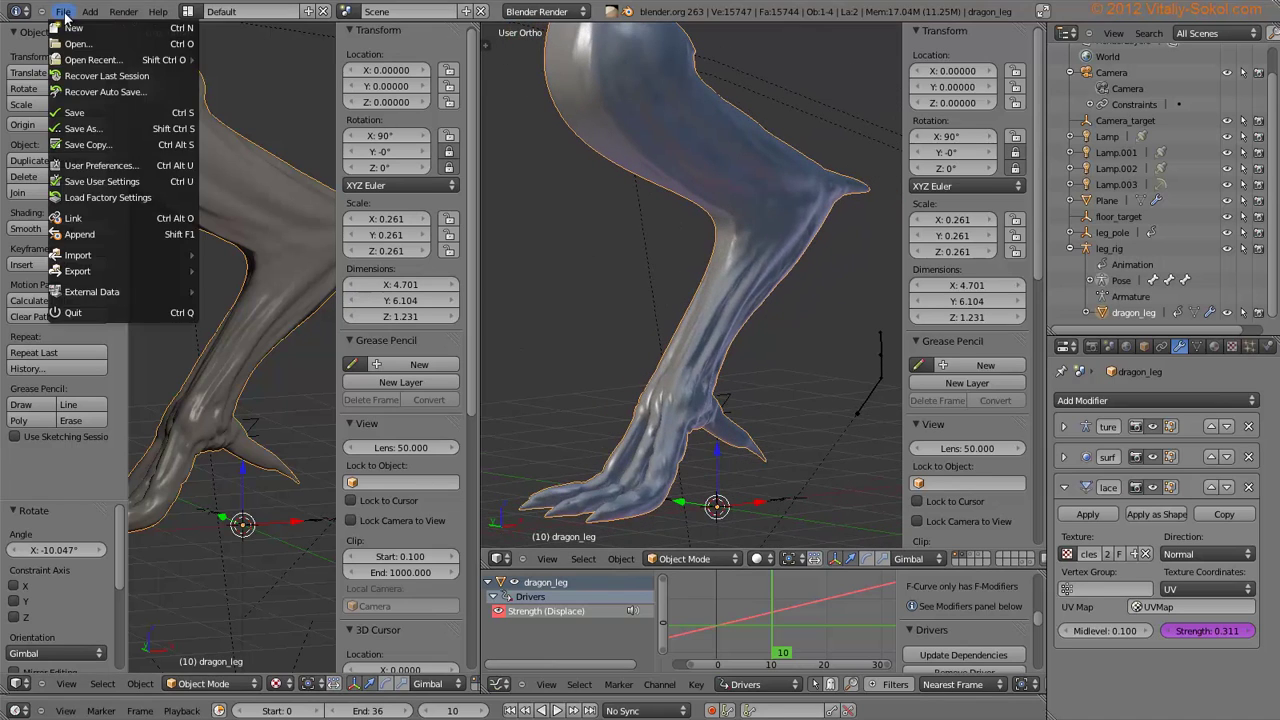
{"action": "mouse_move", "coordinate": [92, 60]}
{"action": "left_click", "coordinate": [410, 77]}
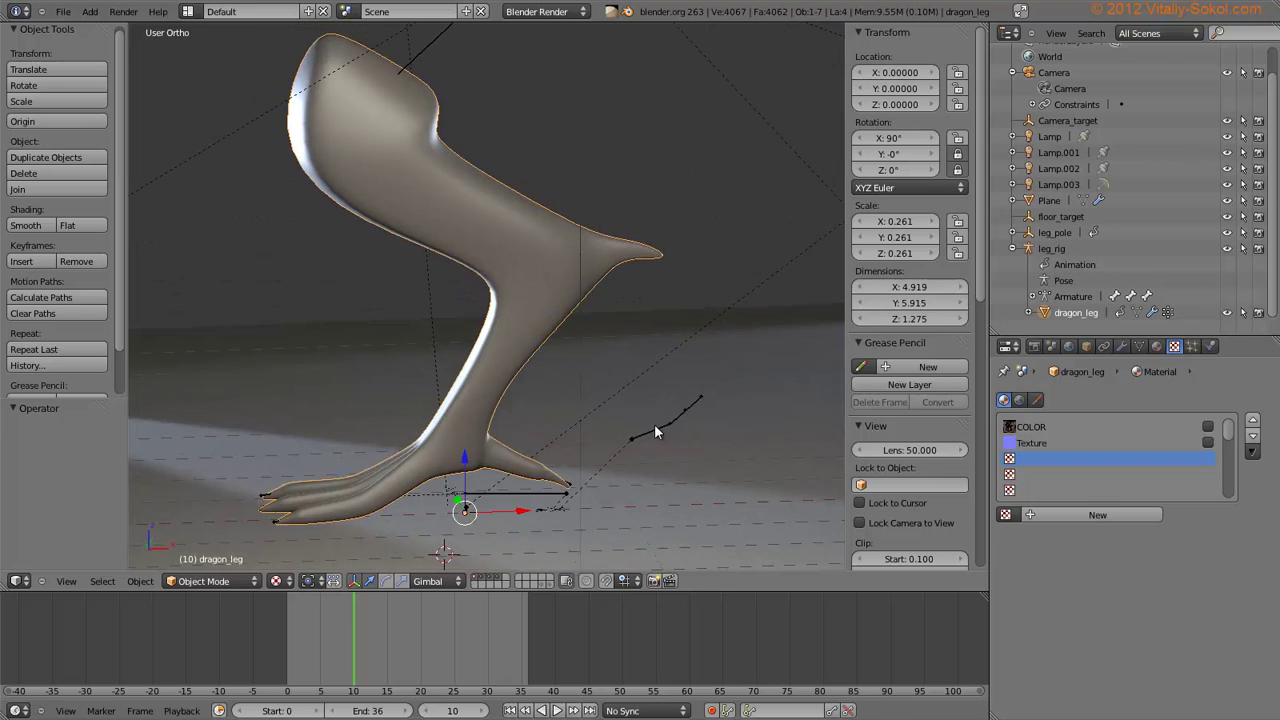
Put leg_rig into Pose Mode and rotate its foot_roll bone by -22.5 degrees
{"action": "right_click", "coordinate": [654, 424]}
{"action": "key", "text": "ctrl+Tab"}
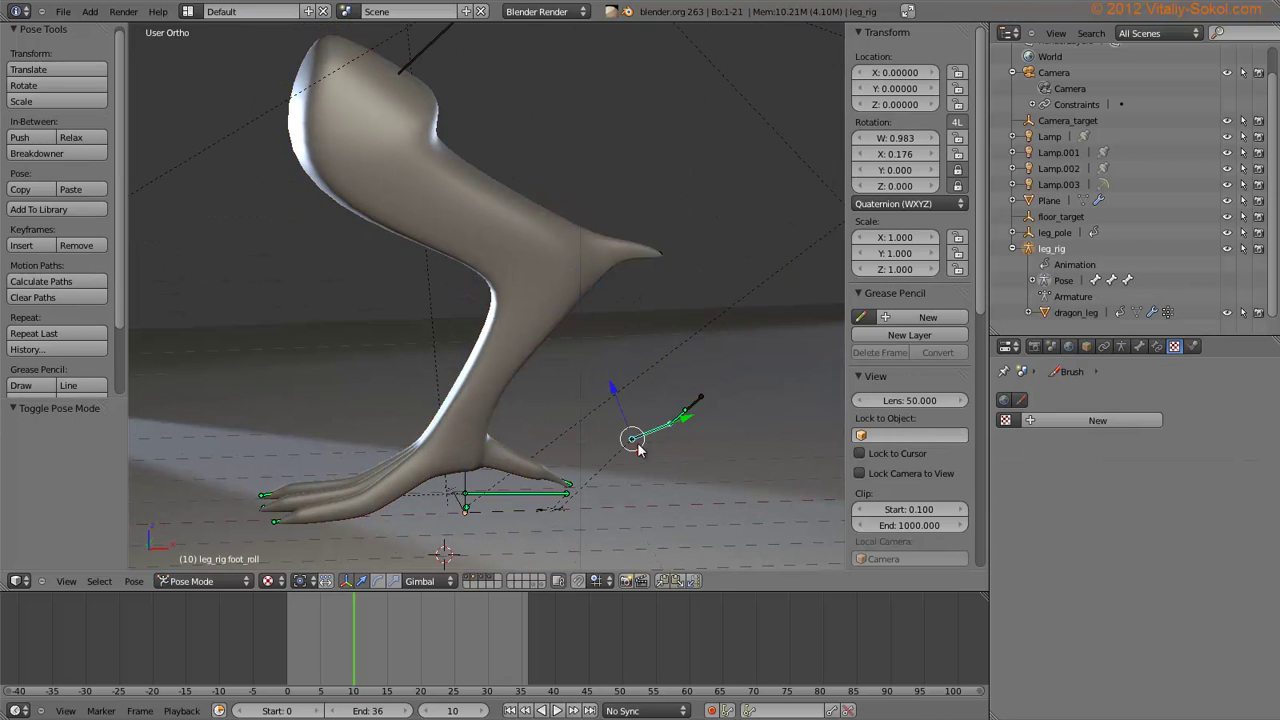
{"action": "key", "text": "r"}
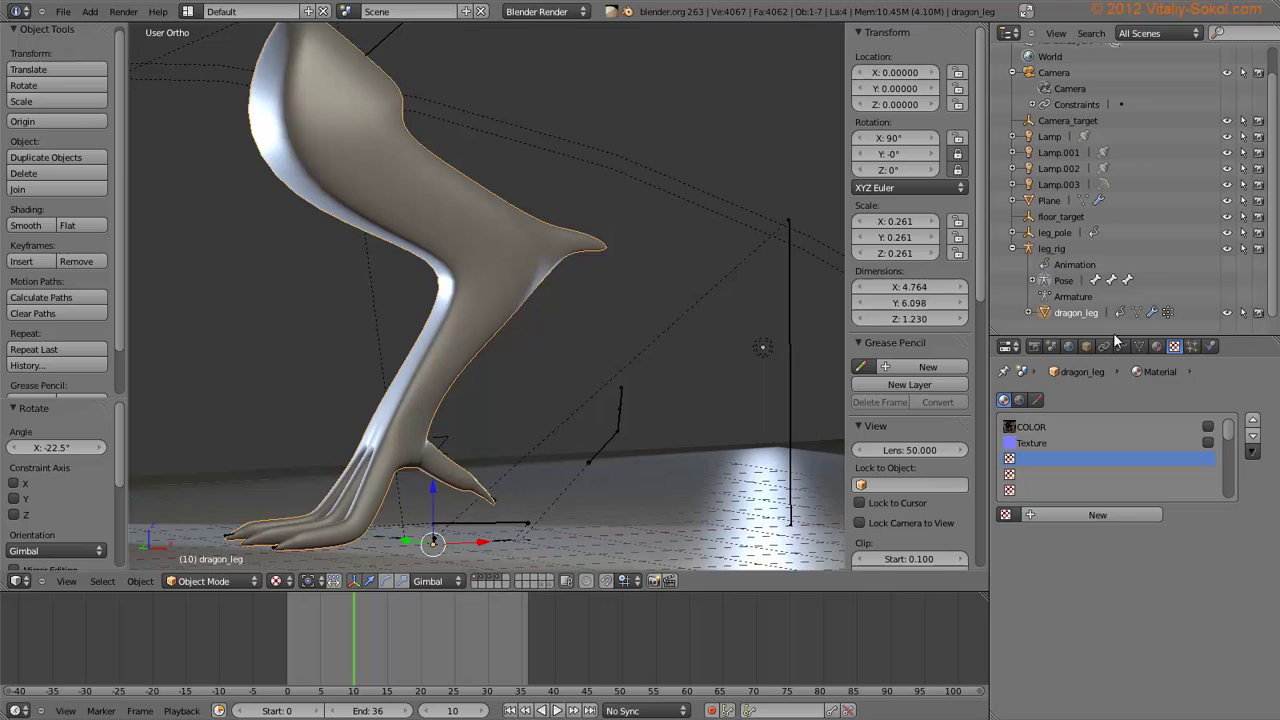
Add a new texture in the empty third slot of the dragon_leg material and name it LEG_muscles
{"action": "left_click", "coordinate": [1122, 347]}
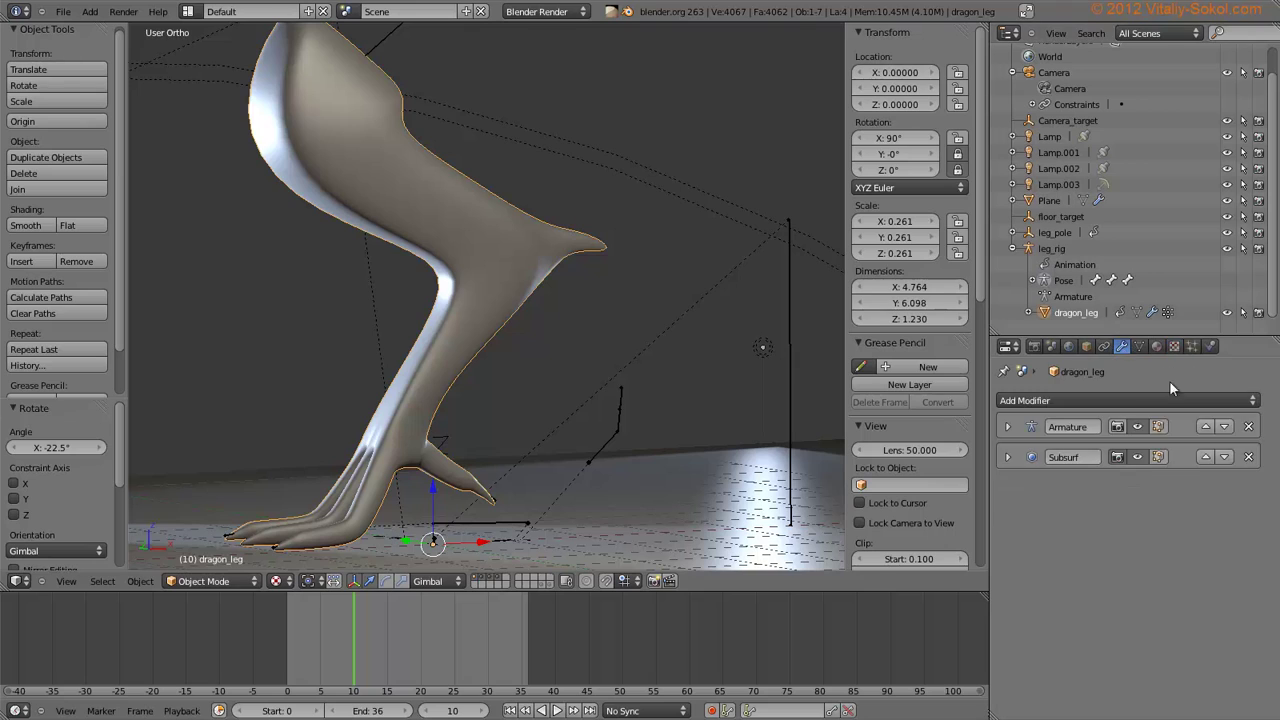
{"action": "left_click", "coordinate": [1174, 346]}
{"action": "left_click", "coordinate": [1056, 513]}
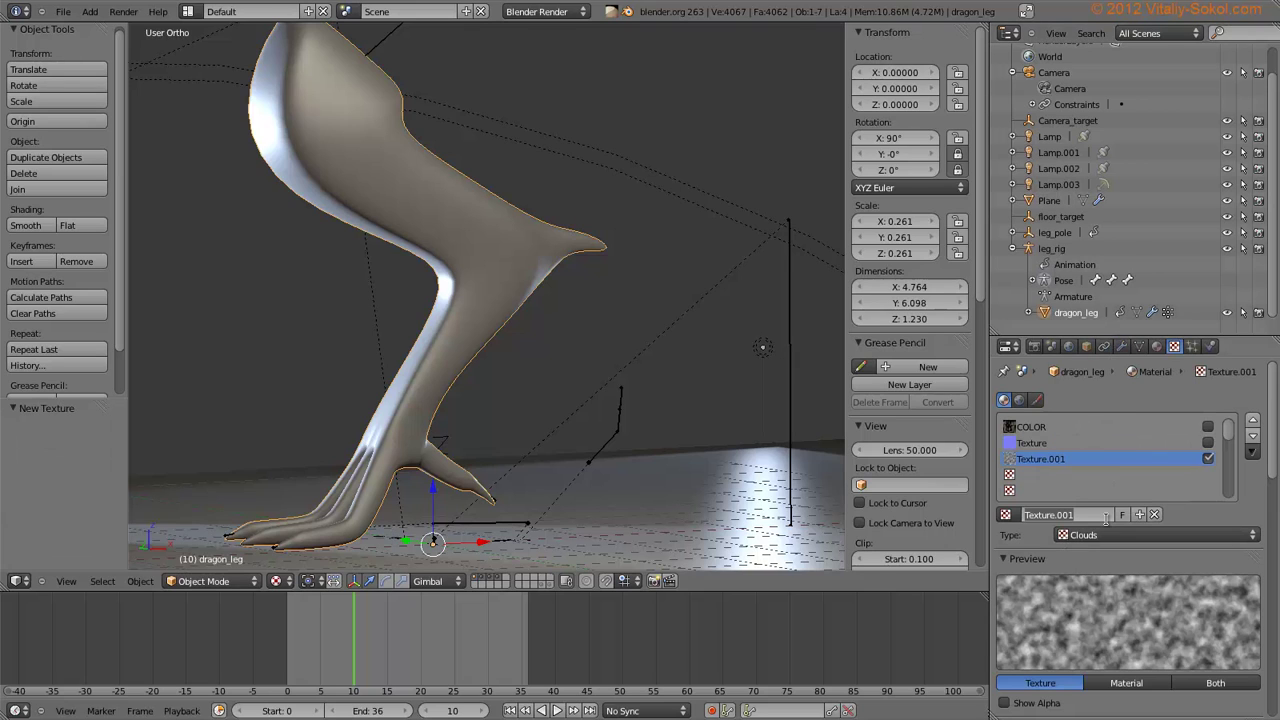
{"action": "type", "text": "LEG_muscles"}
{"action": "key", "text": "Return"}
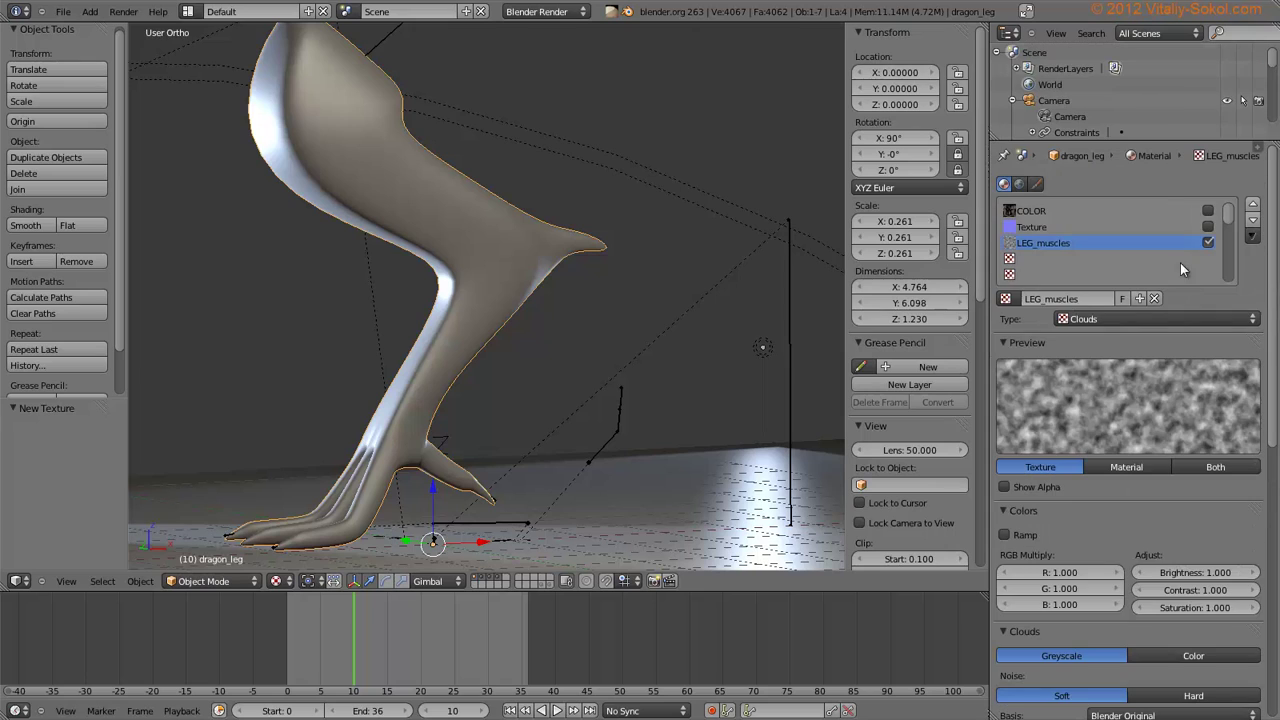
Change the LEG_muscles texture type to Image or Movie
{"action": "left_click", "coordinate": [1118, 319]}
{"action": "left_click", "coordinate": [1099, 316]}
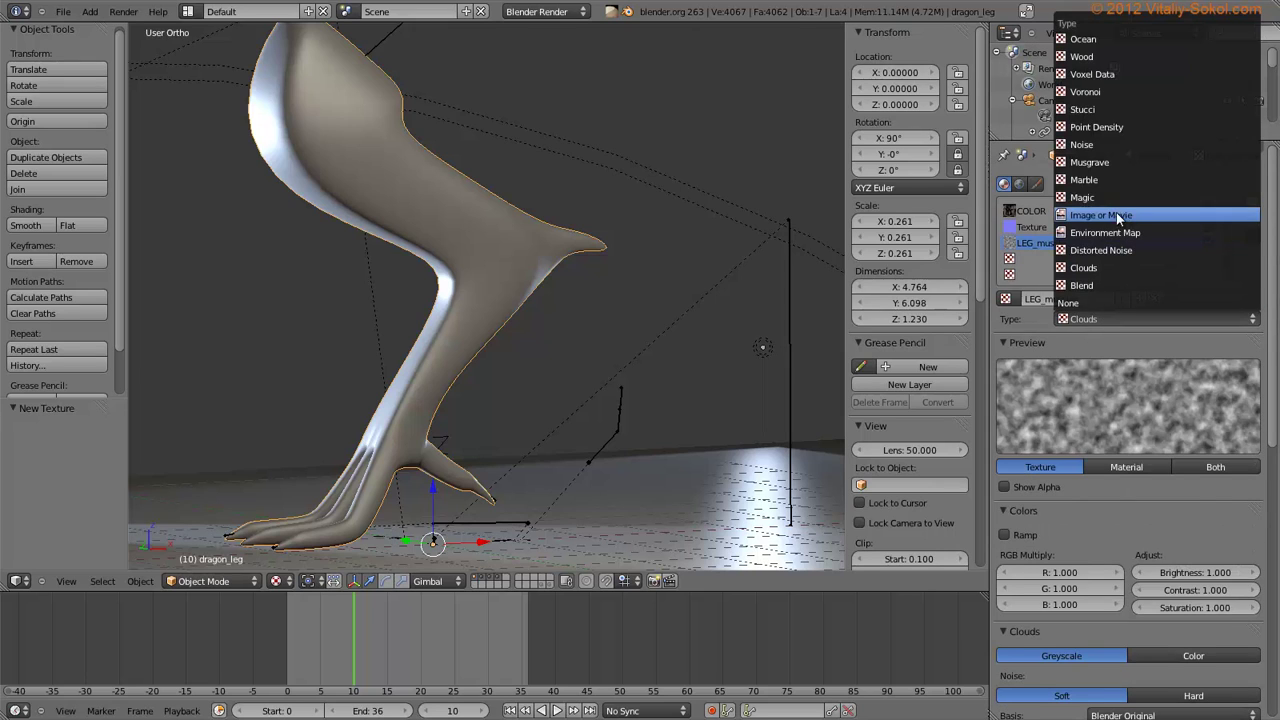
{"action": "left_click", "coordinate": [1110, 215]}
{"action": "scroll", "coordinate": [1169, 460], "scroll_direction": "down", "scroll_amount": 6}
{"action": "left_click", "coordinate": [1005, 298]}
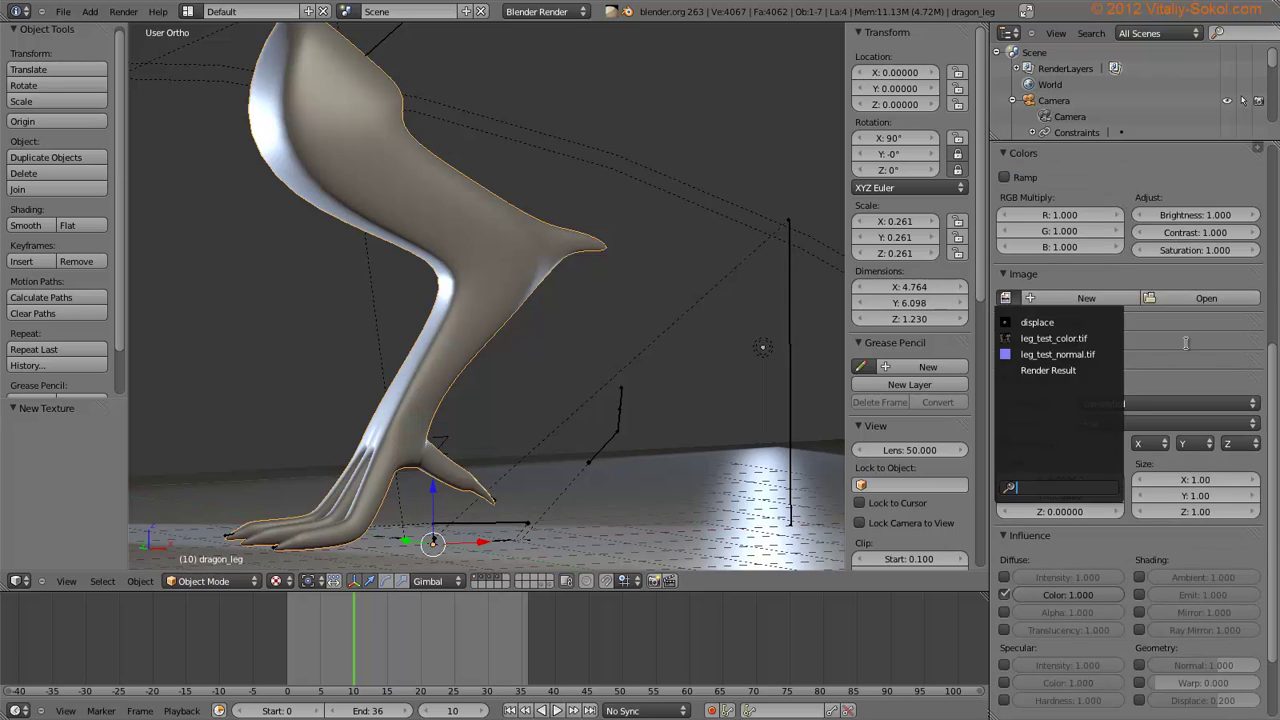
{"action": "scroll", "coordinate": [1075, 361], "scroll_direction": "up", "scroll_amount": 2}
{"action": "left_click", "coordinate": [1065, 360]}
{"action": "left_click", "coordinate": [1165, 346]}
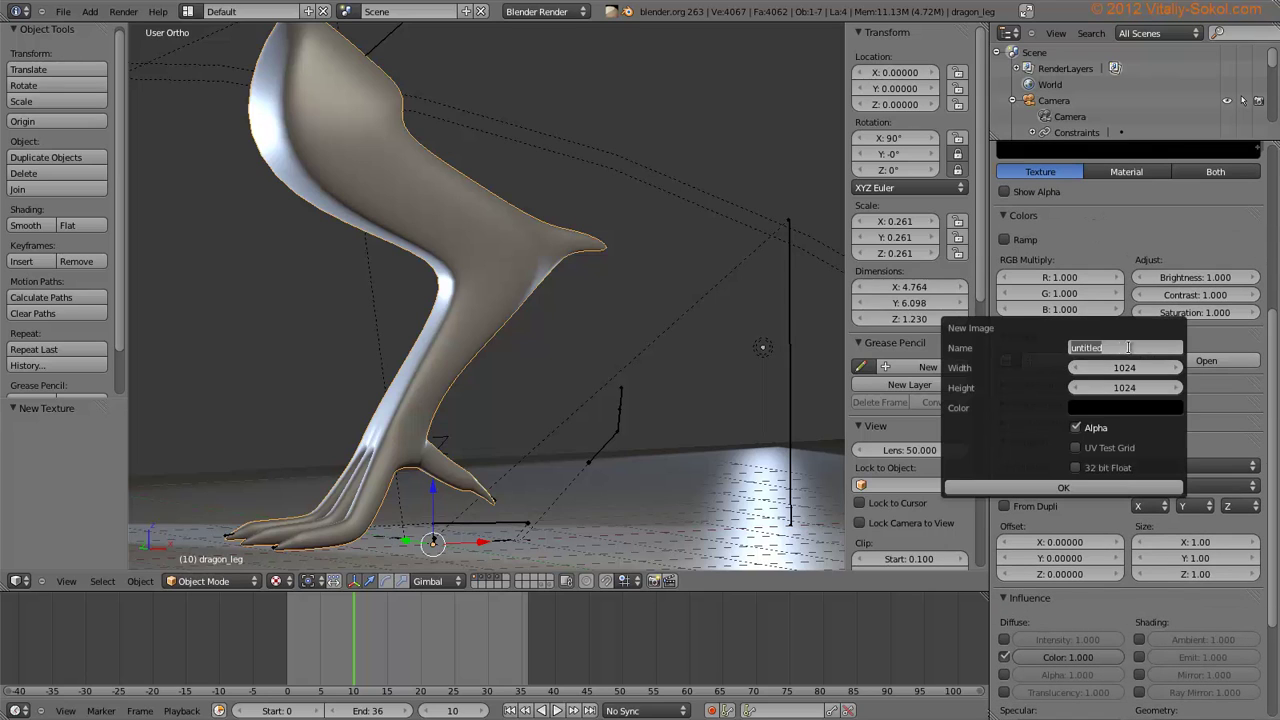
{"action": "type", "text": "LEG"}
{"action": "key", "text": "Escape"}
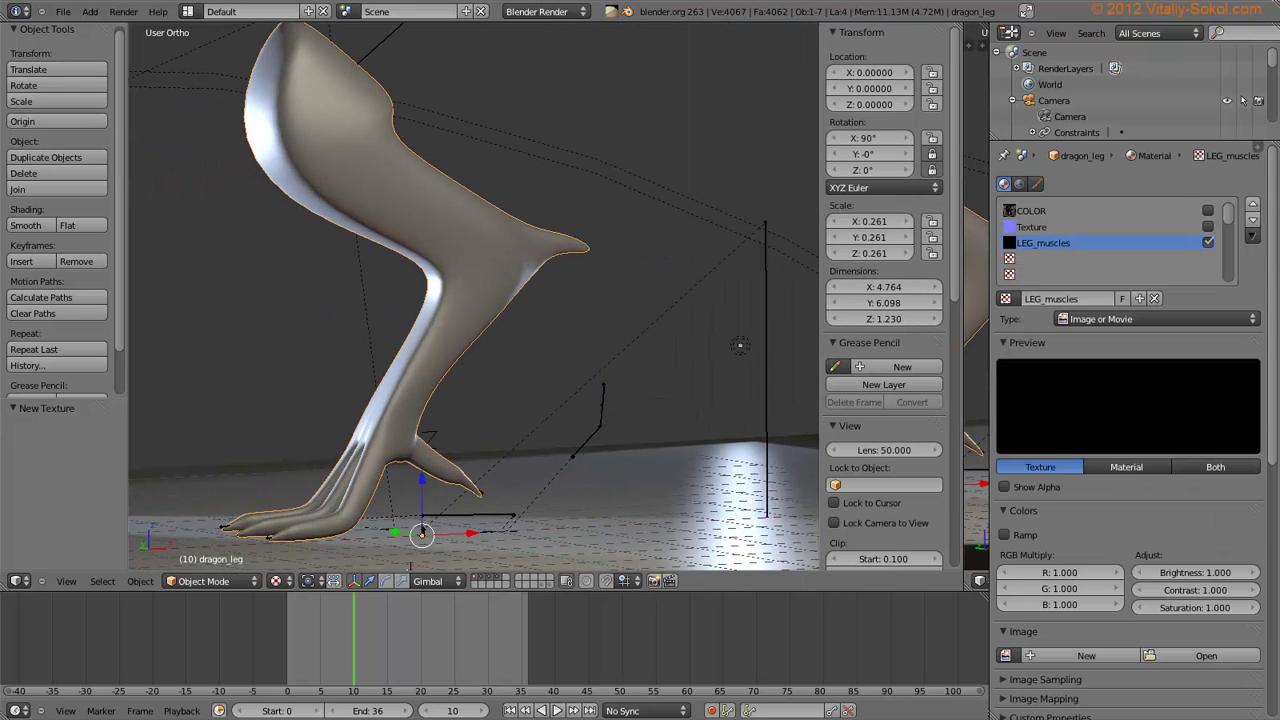
Split the 3D view vertically and turn the new area into a UV/Image Editor
{"action": "left_click_drag", "start_coordinate": [955, 27], "coordinate": [663, 529]}
{"action": "left_click", "coordinate": [625, 581]}
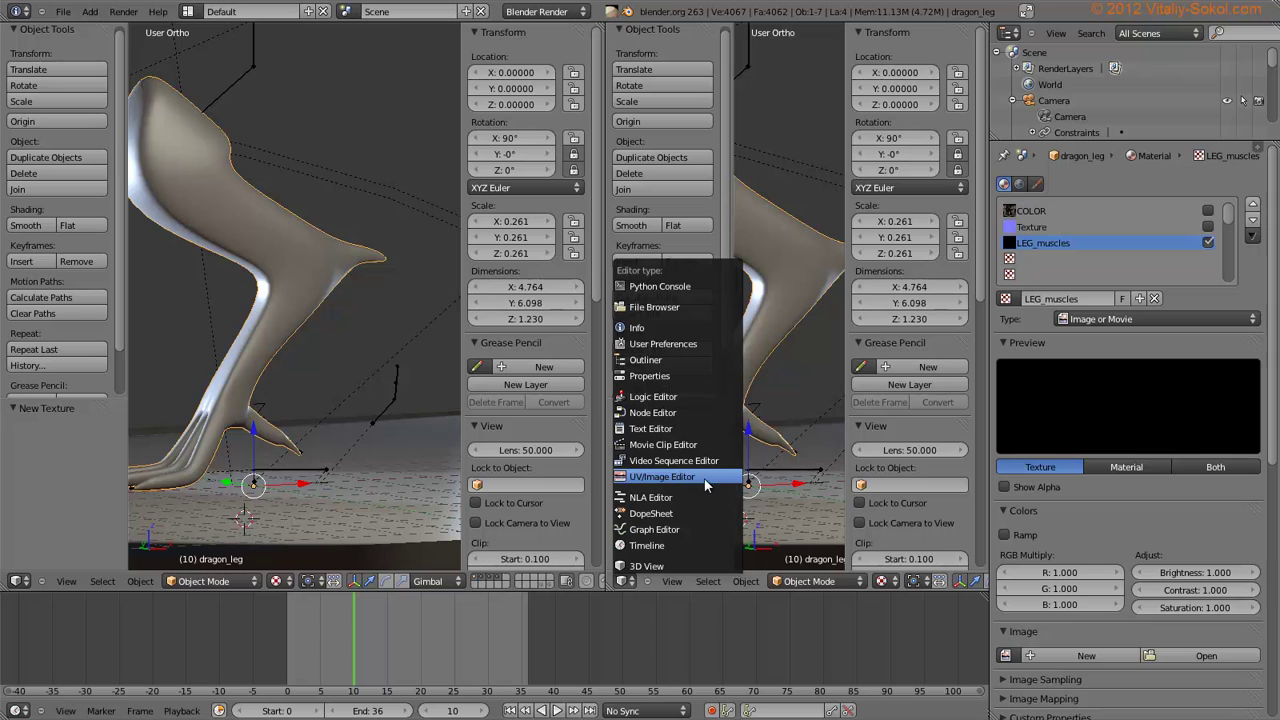
{"action": "left_click", "coordinate": [706, 478]}
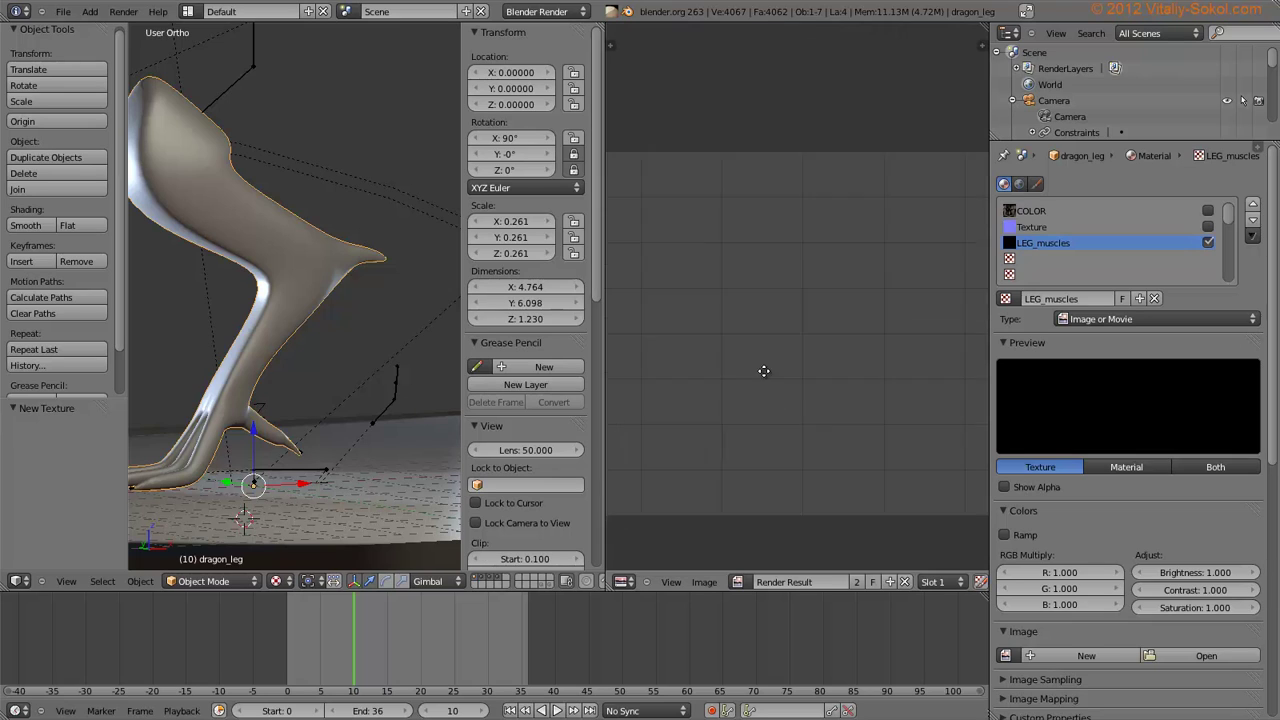
Create a new black 1024 × 1024 image with alpha named LEG_muscles_tex in the UV/Image Editor
{"action": "left_click", "coordinate": [704, 582]}
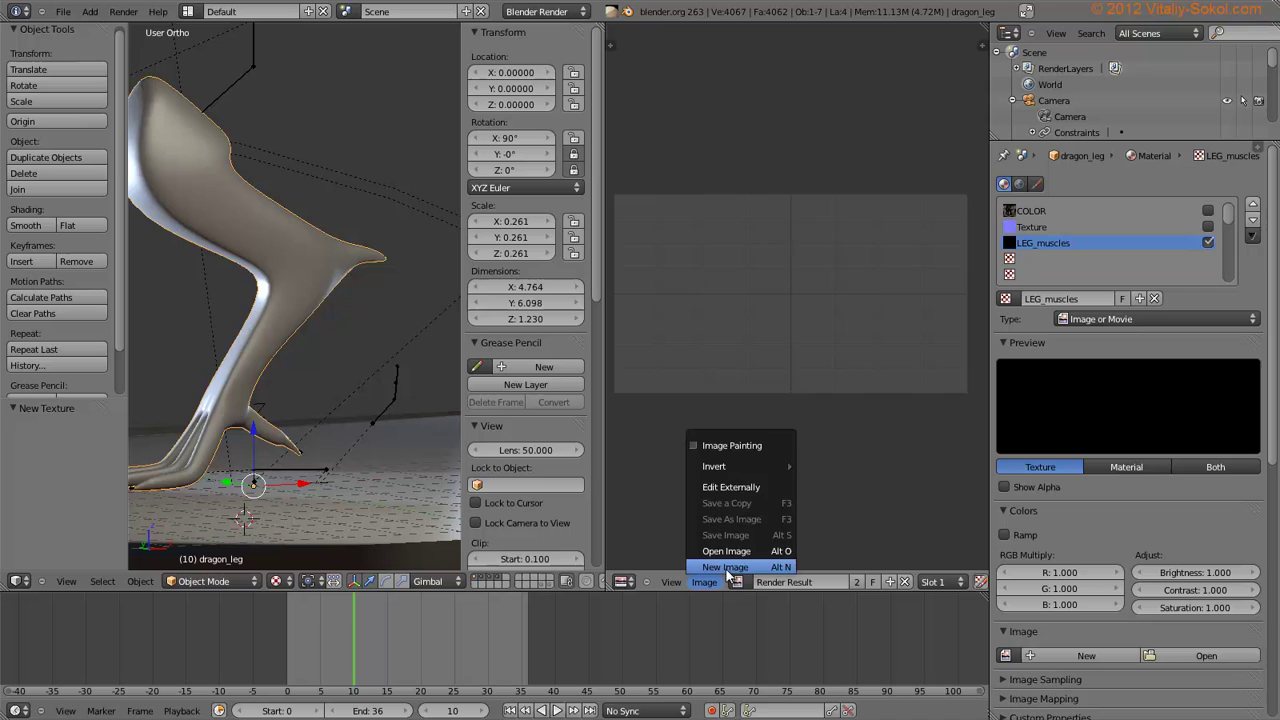
{"action": "left_click", "coordinate": [727, 569]}
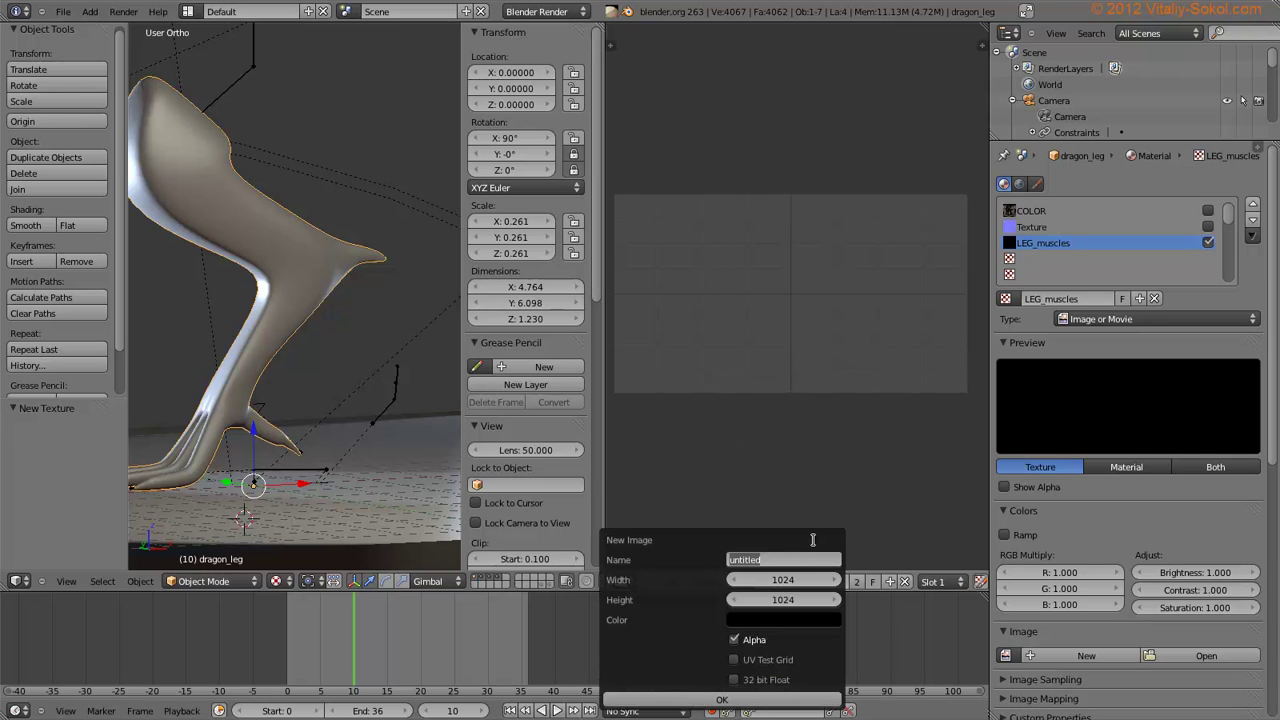
{"action": "type", "text": "LEG_muscles_tex"}
{"action": "key", "text": "Return"}
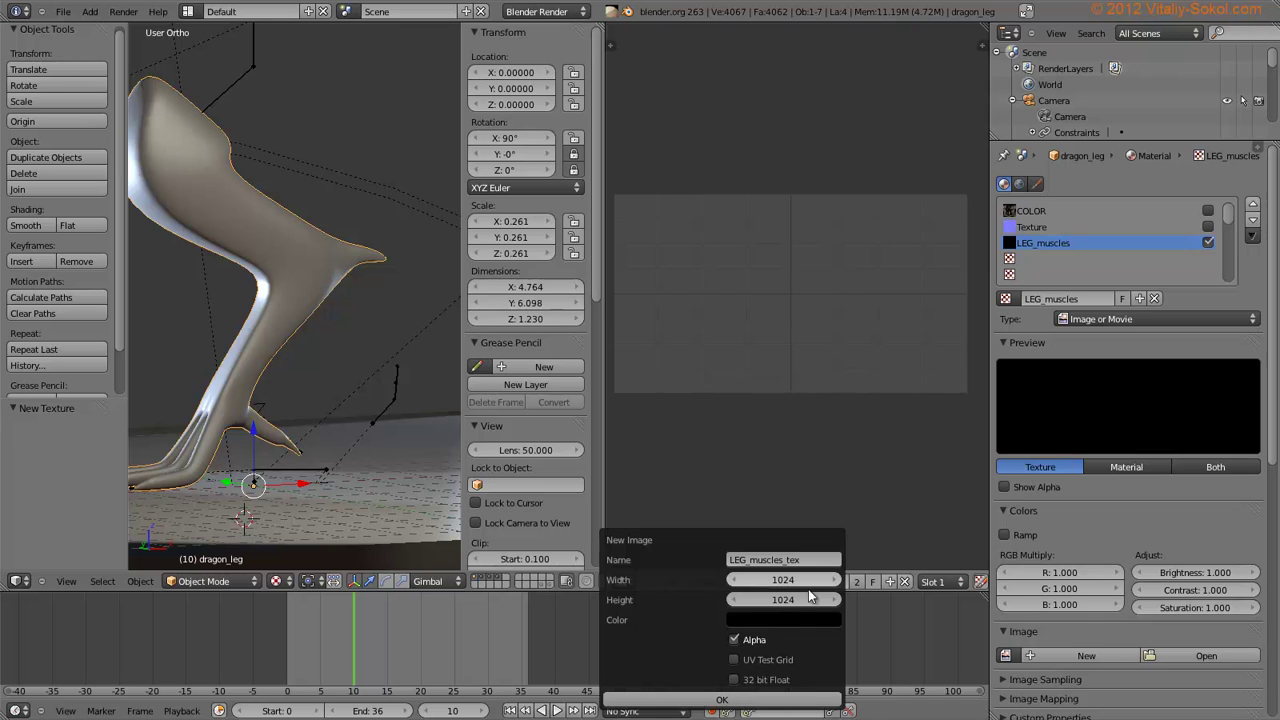
{"action": "left_click", "coordinate": [728, 699]}
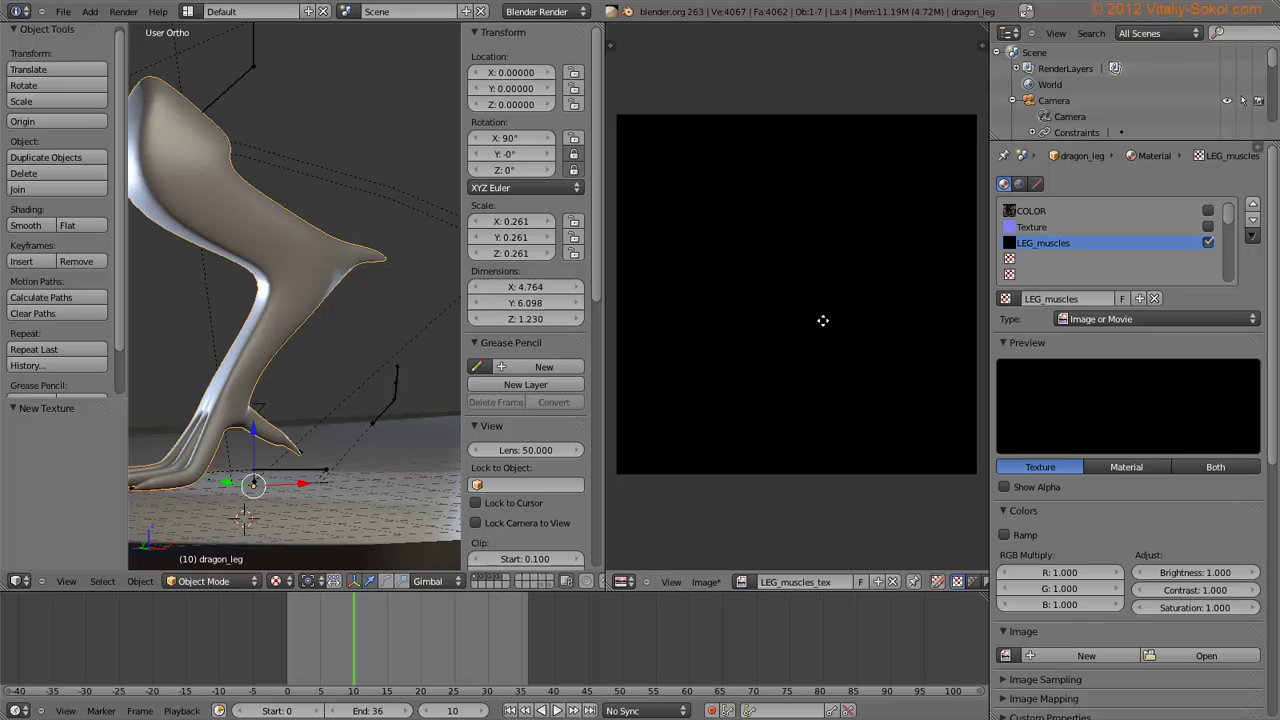
Switch the dragon_leg mesh from Texture Paint mode back to Object Mode
{"action": "middle_click_drag", "start_coordinate": [823, 320], "coordinate": [849, 282]}
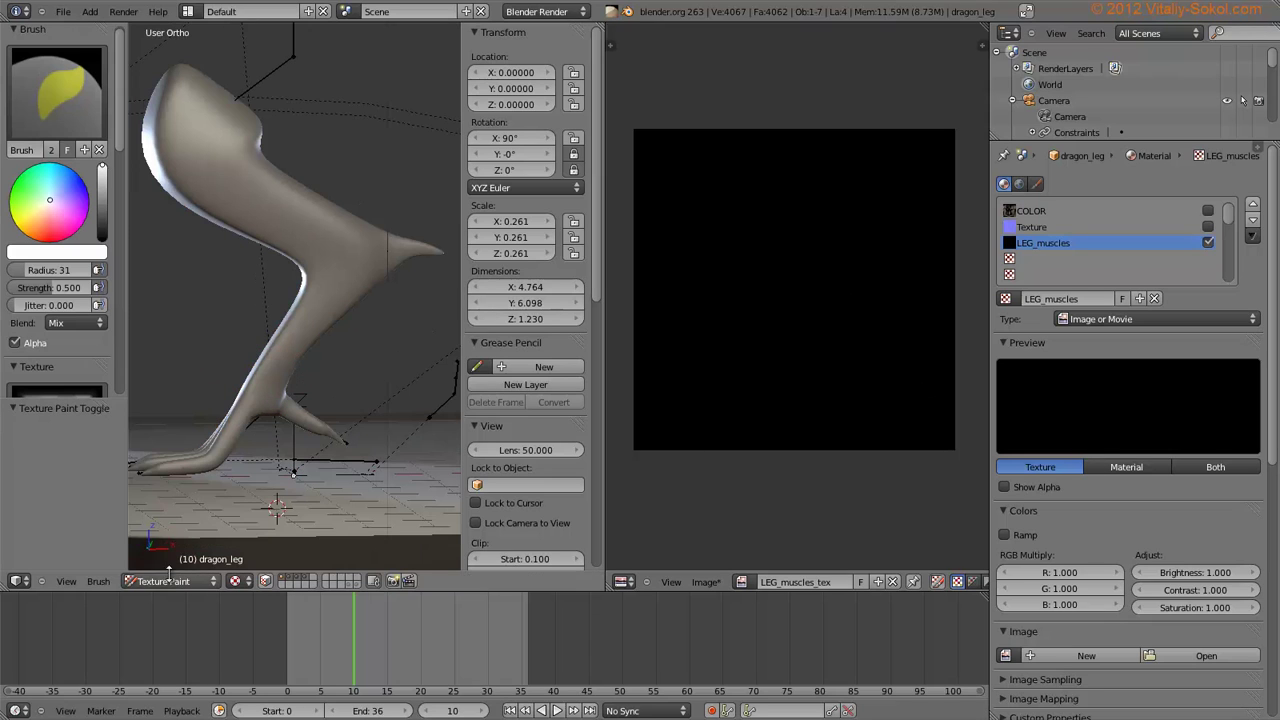
{"action": "left_click", "coordinate": [200, 581]}
{"action": "left_click", "coordinate": [171, 567]}
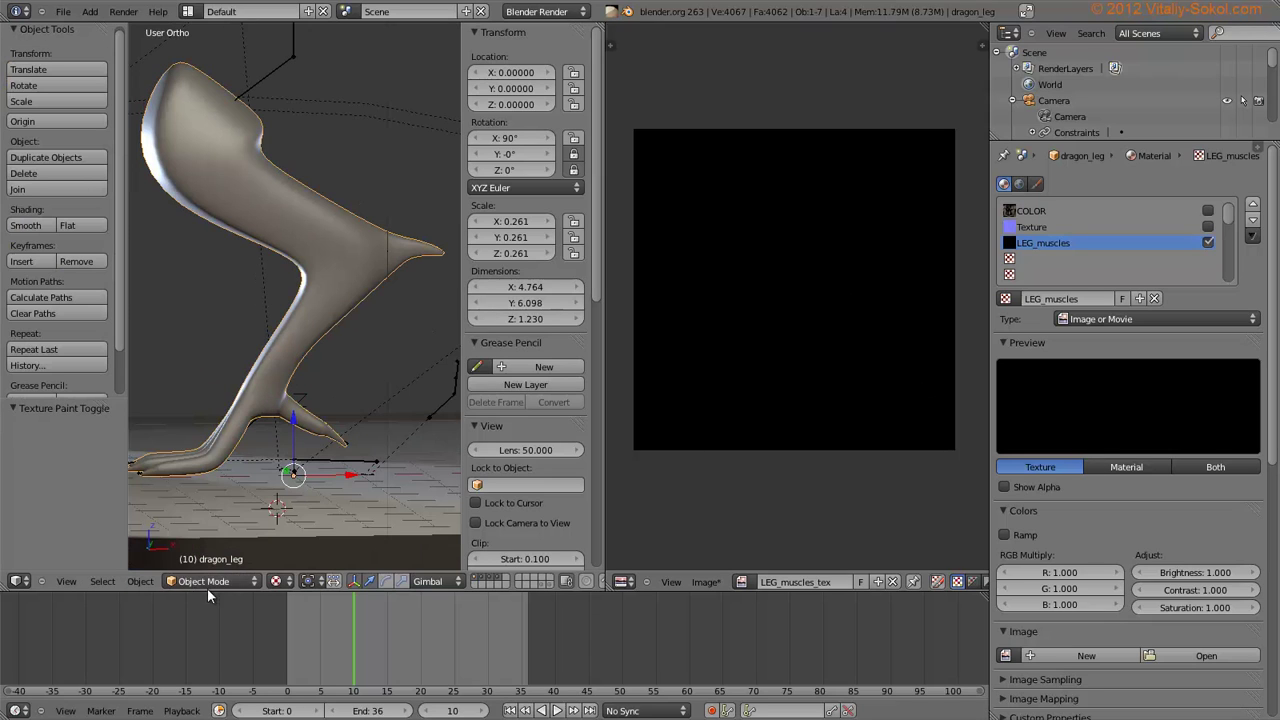
Switch the dragon_leg mesh to Texture Paint mode
{"action": "left_click", "coordinate": [186, 583]}
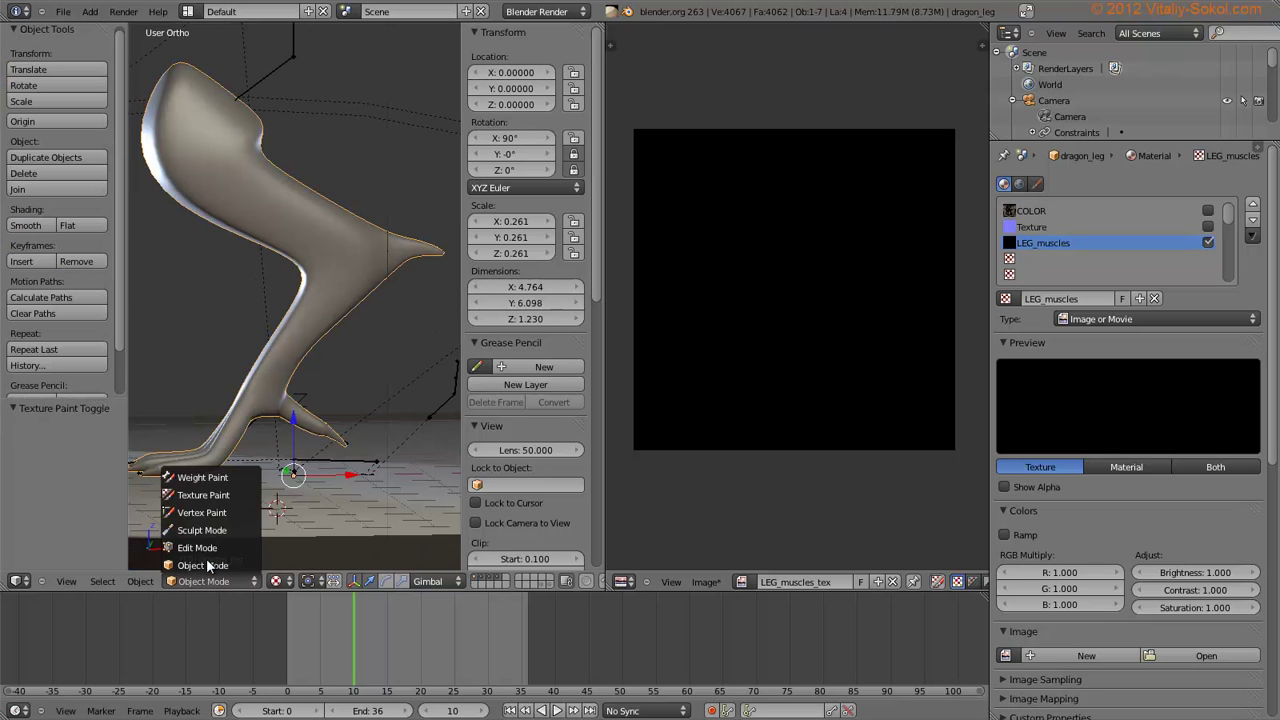
{"action": "left_click", "coordinate": [220, 494]}
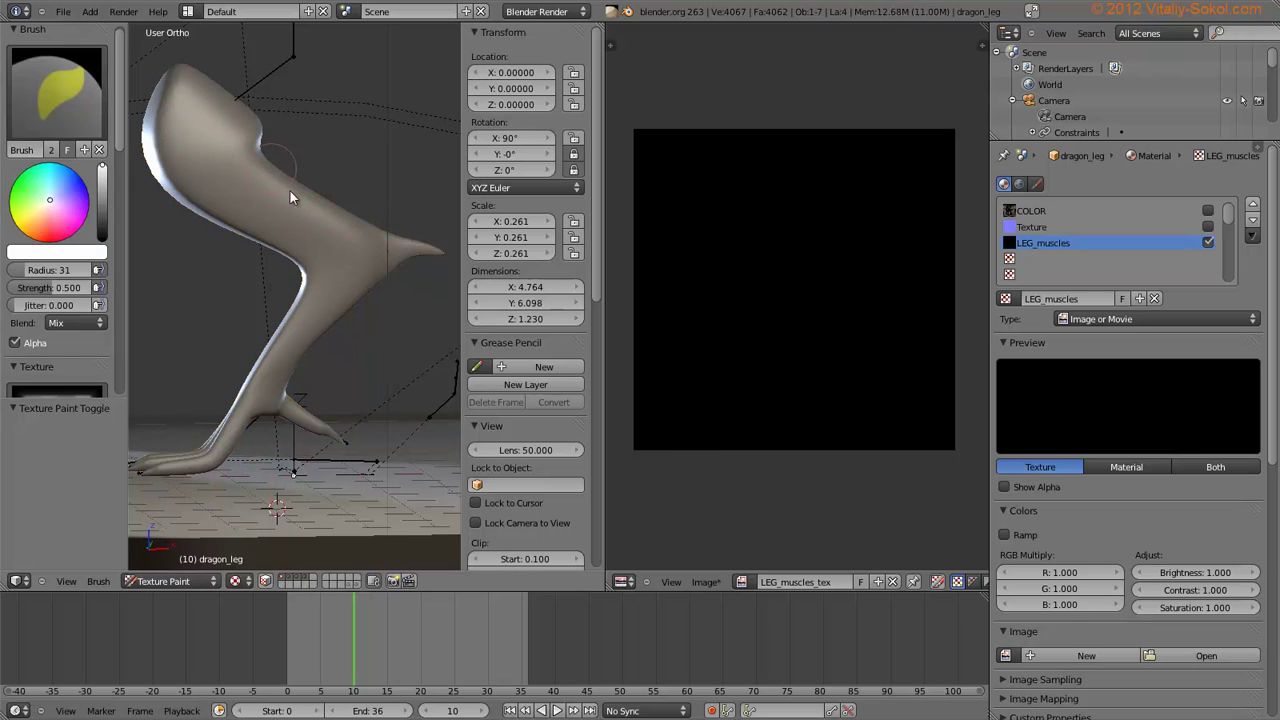
{"action": "middle_click_drag", "start_coordinate": [289, 197], "coordinate": [229, 167]}
{"action": "middle_click_drag", "start_coordinate": [317, 242], "coordinate": [247, 206]}
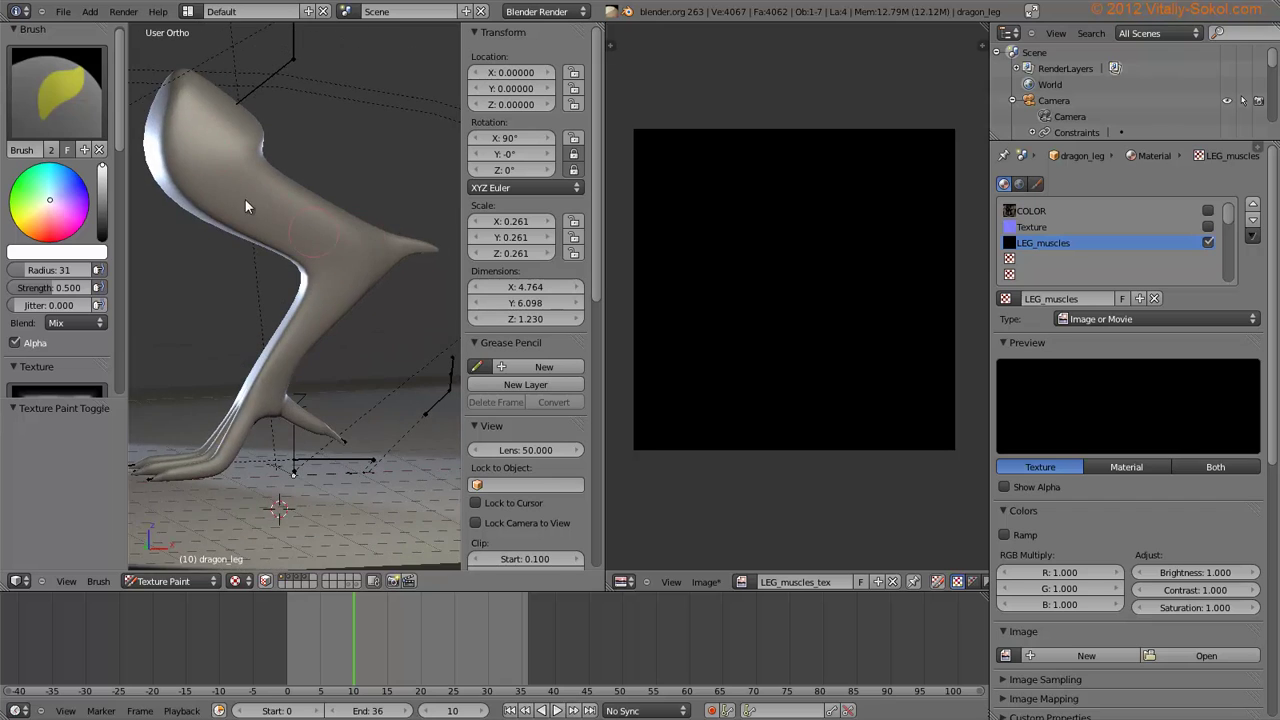
{"action": "middle_click_drag", "start_coordinate": [335, 297], "coordinate": [367, 290]}
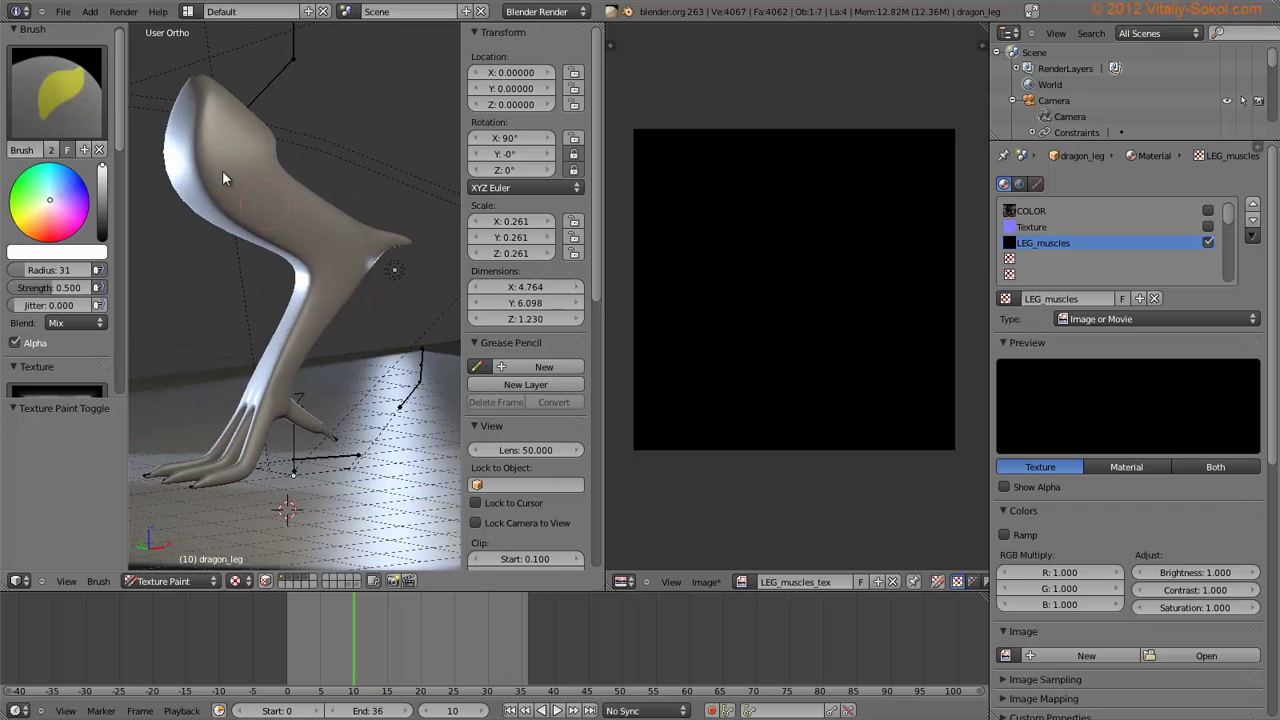
{"action": "middle_click_drag", "start_coordinate": [223, 172], "coordinate": [316, 281]}
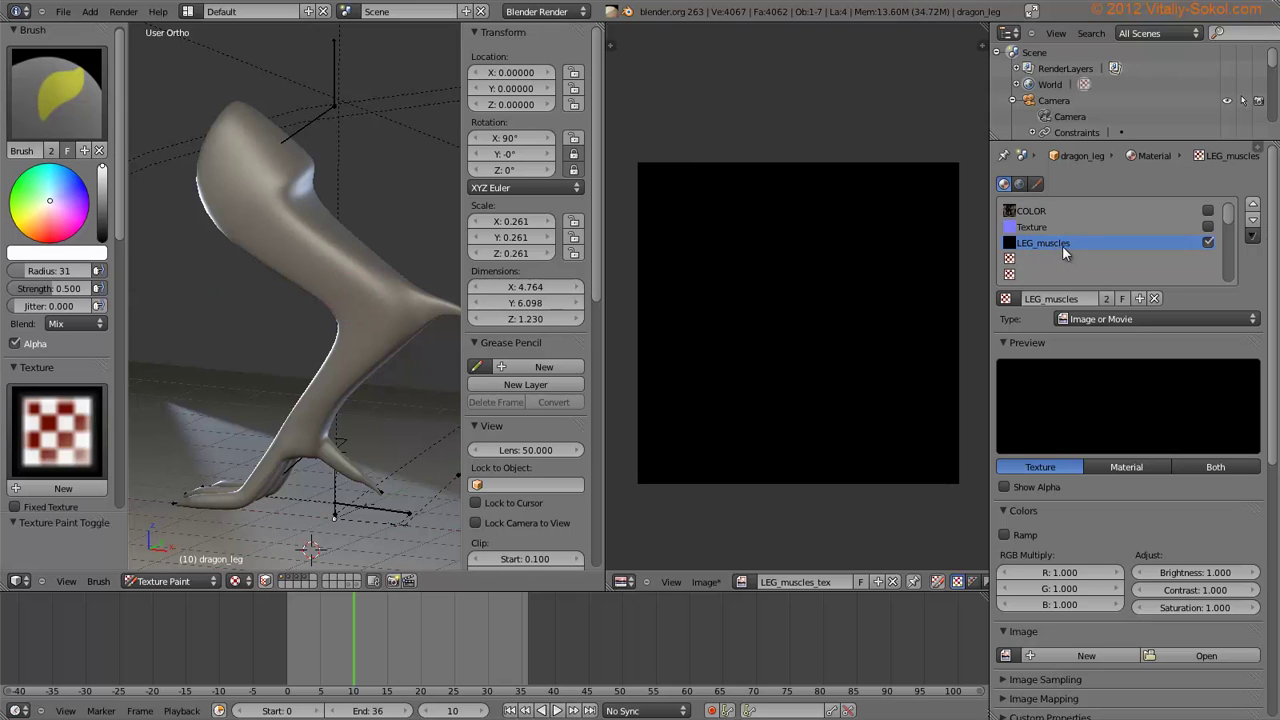
Assign the existing LEG_muscles_tex image to the LEG_muscles texture
{"action": "scroll", "coordinate": [1076, 451], "scroll_direction": "down", "scroll_amount": 8}
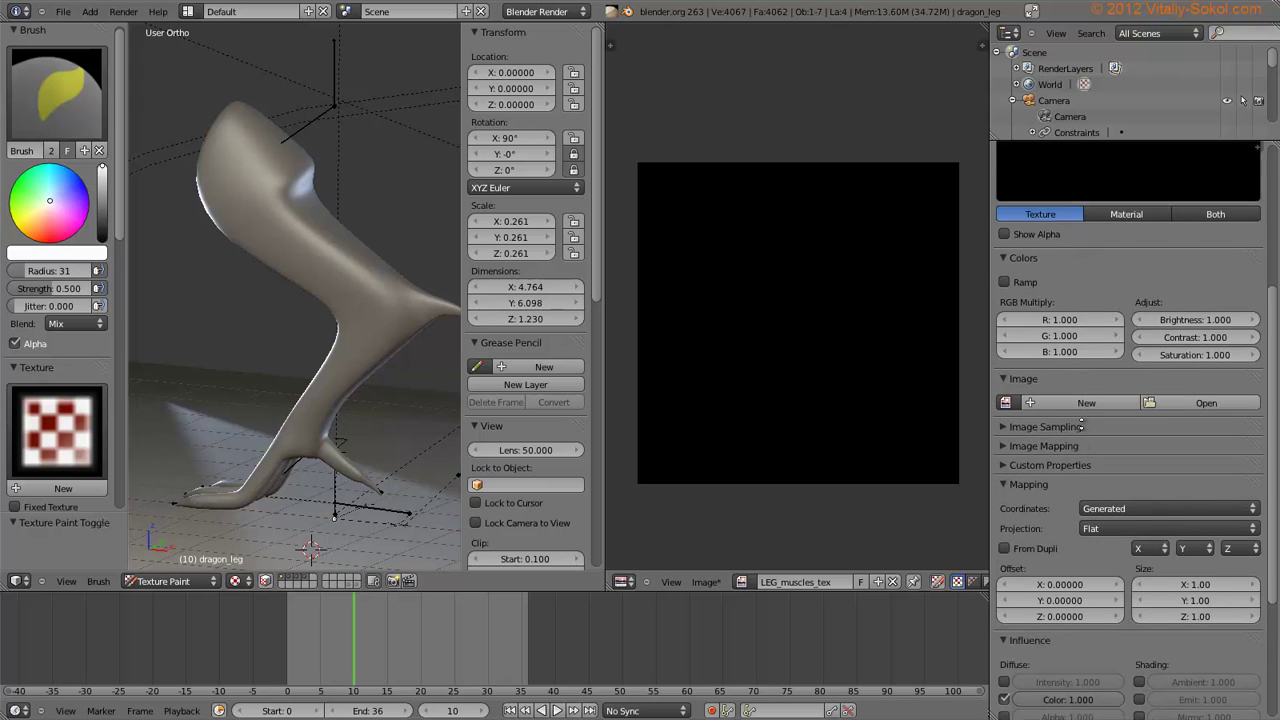
{"action": "scroll", "coordinate": [1075, 412], "scroll_direction": "up", "scroll_amount": 3}
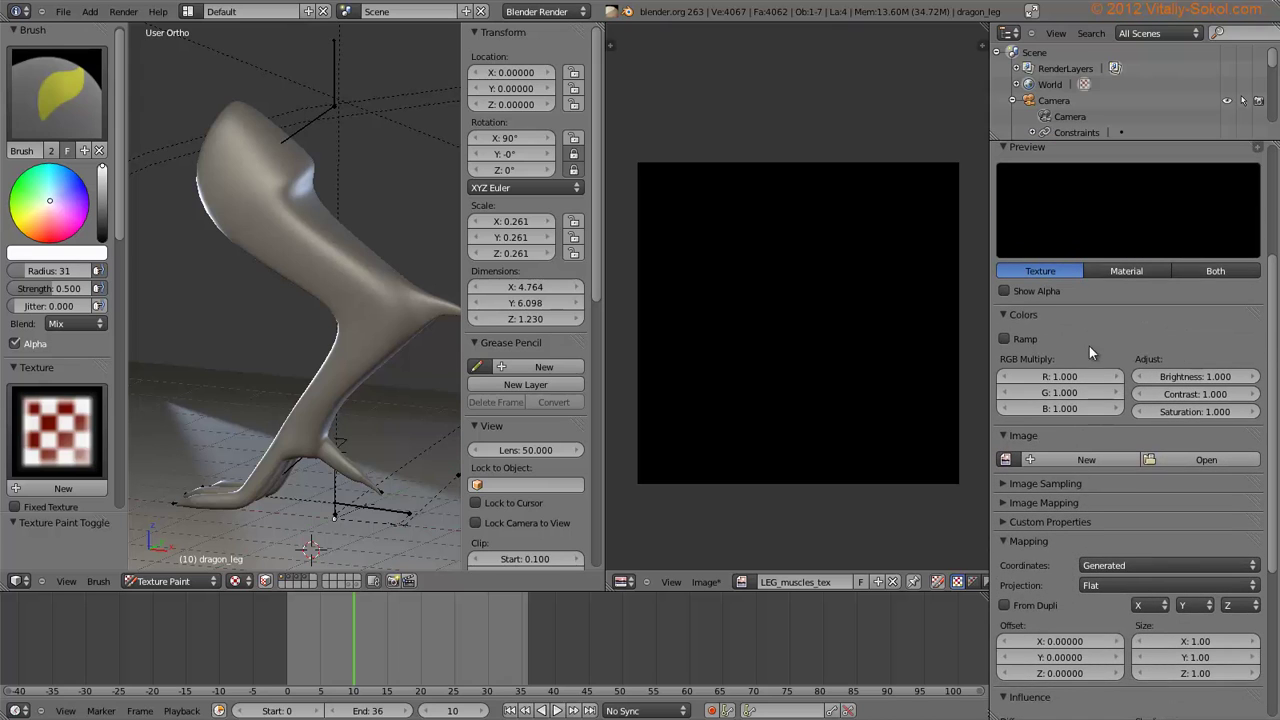
{"action": "scroll", "coordinate": [1089, 346], "scroll_direction": "down", "scroll_amount": 2}
{"action": "scroll", "coordinate": [1098, 257], "scroll_direction": "down", "scroll_amount": 2}
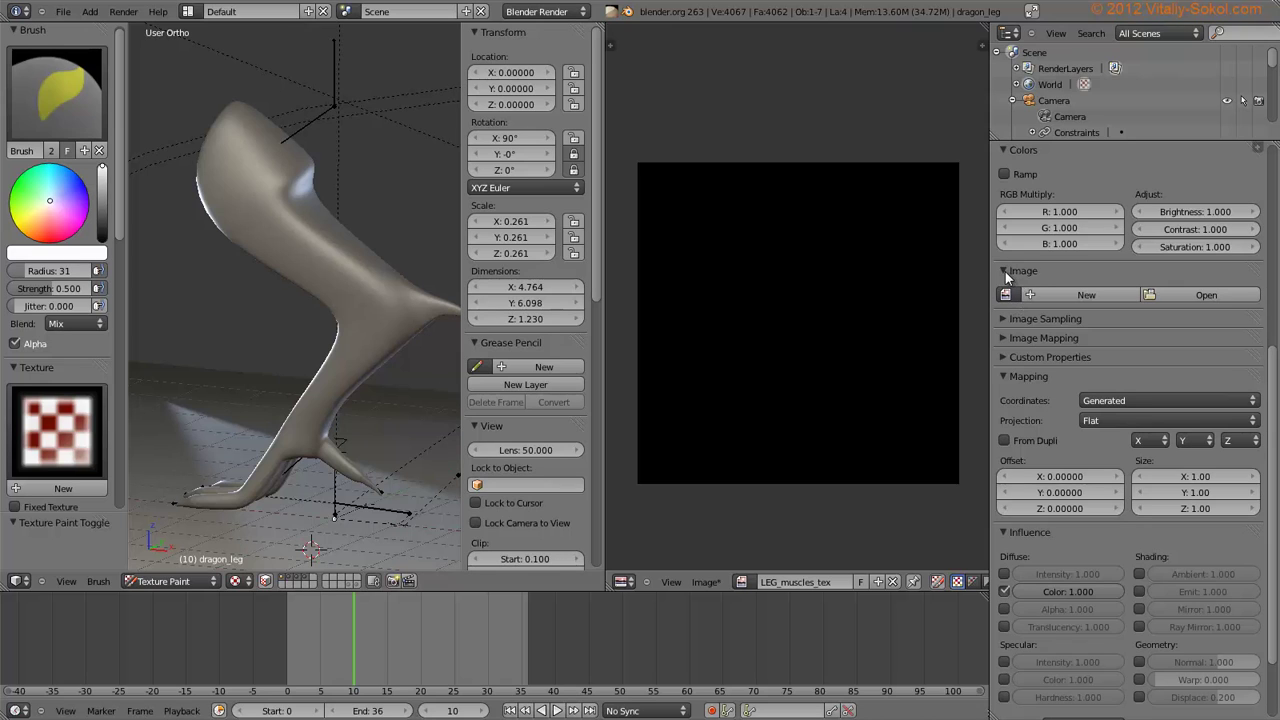
{"action": "left_click", "coordinate": [1005, 294]}
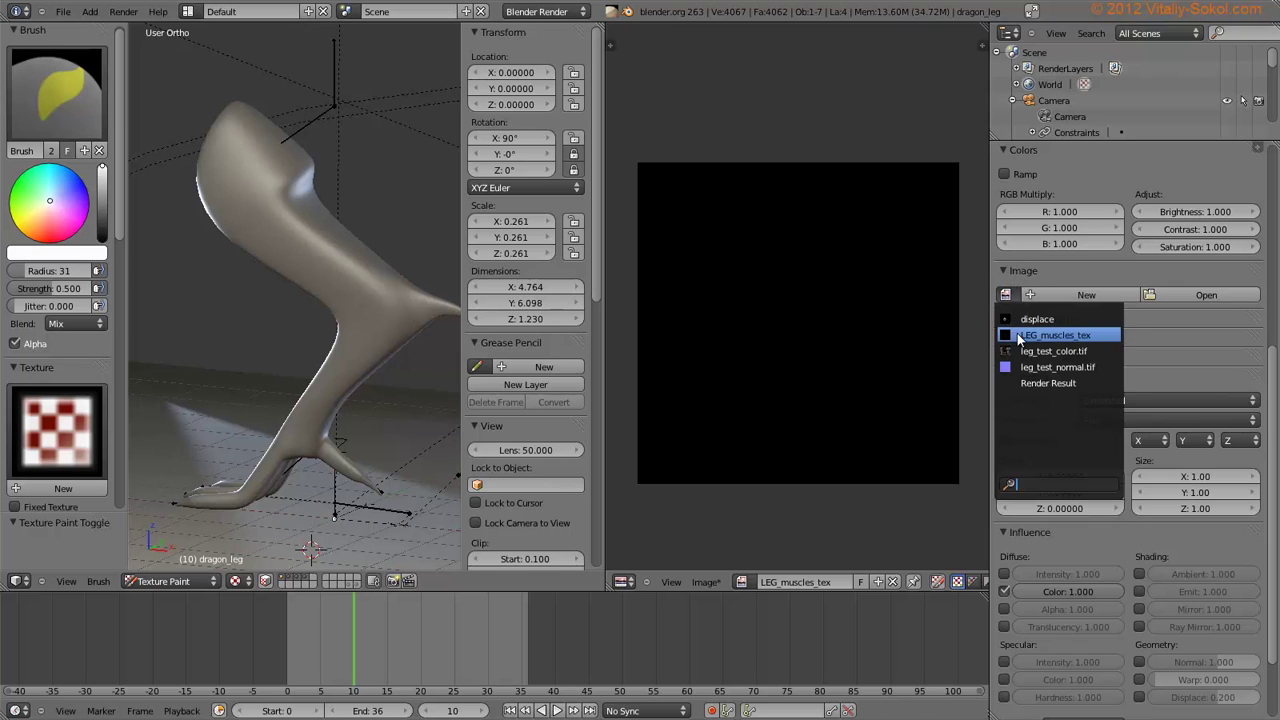
{"action": "left_click", "coordinate": [1023, 335]}
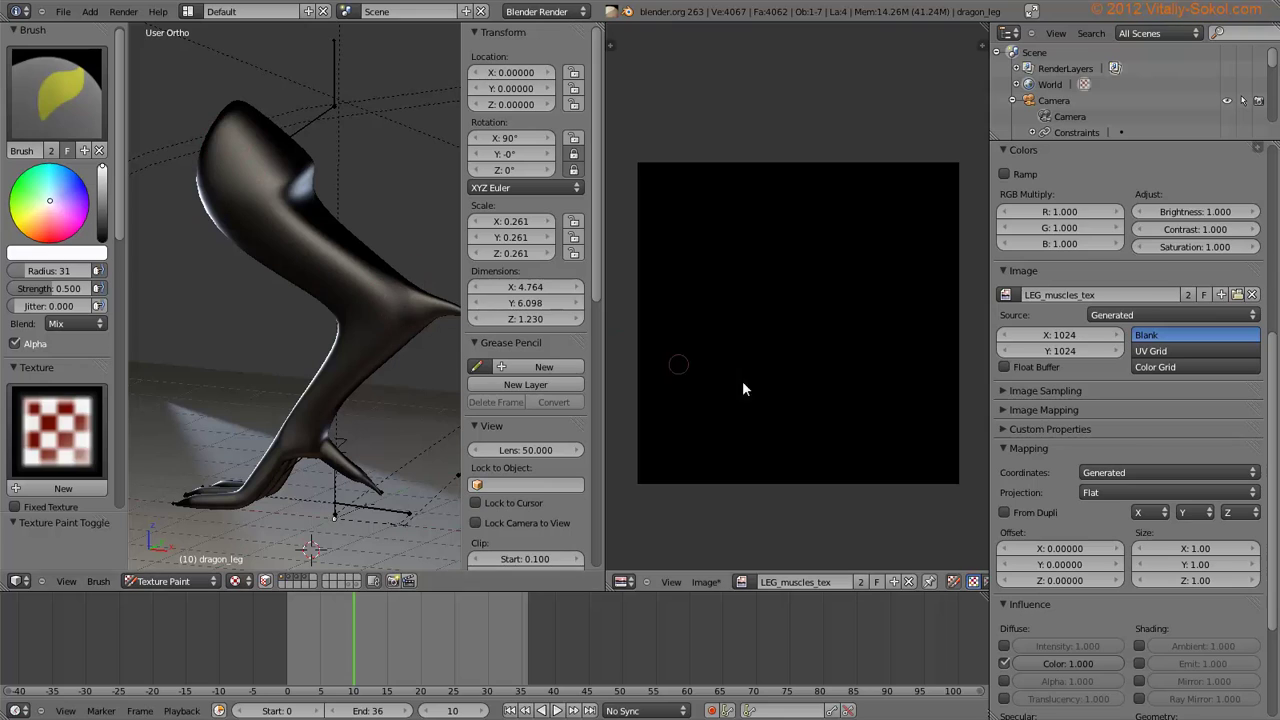
Set the paint brush colour to bright red and its strength to 1.000
{"action": "left_click_drag", "start_coordinate": [62, 209], "coordinate": [52, 240]}
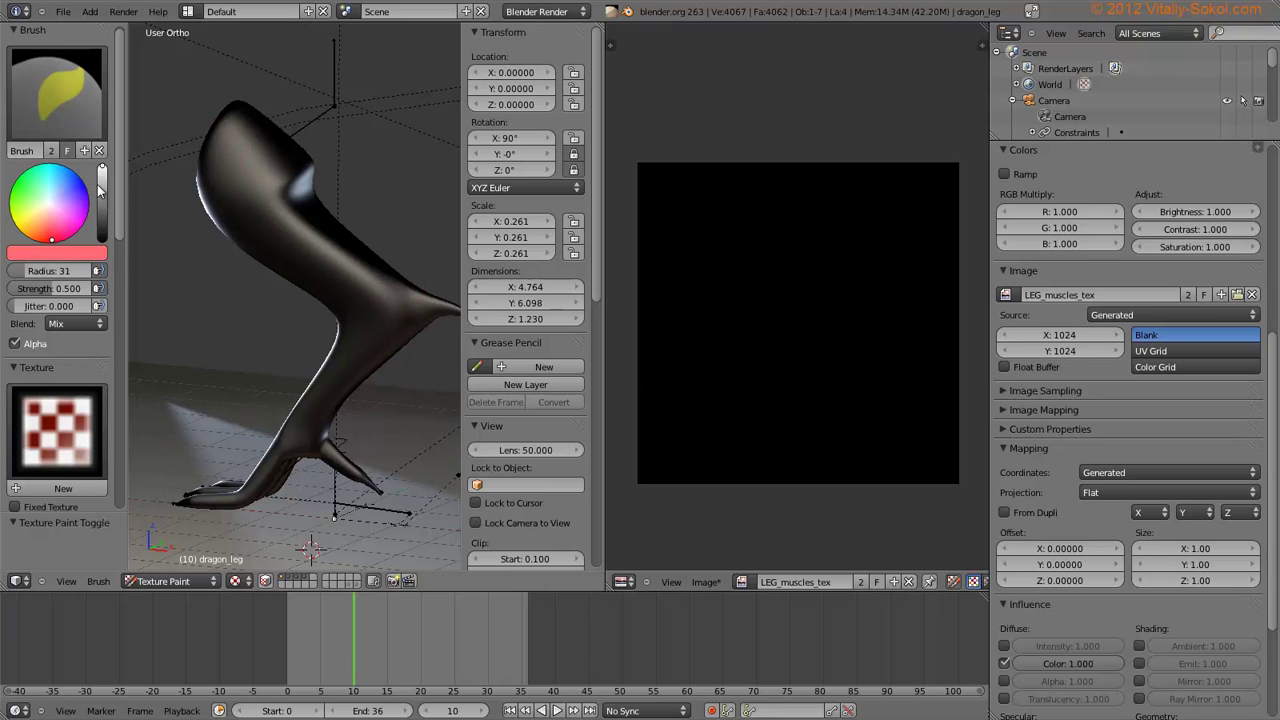
{"action": "left_click_drag", "start_coordinate": [40, 288], "coordinate": [104, 288]}
{"action": "left_click_drag", "start_coordinate": [46, 217], "coordinate": [48, 250]}
{"action": "mouse_move", "coordinate": [318, 246]}
{"action": "middle_mouse_down"}
{"action": "mouse_move", "coordinate": [300, 237]}
{"action": "mouse_move", "coordinate": [414, 284]}
{"action": "middle_mouse_up"}
Paint red test strokes on the LEG_muscles_tex image: a large ring with a smaller ring and short lines inside it
{"action": "left_click_drag", "start_coordinate": [805, 316], "coordinate": [734, 305]}
{"action": "middle_click_drag", "start_coordinate": [679, 362], "coordinate": [767, 329]}
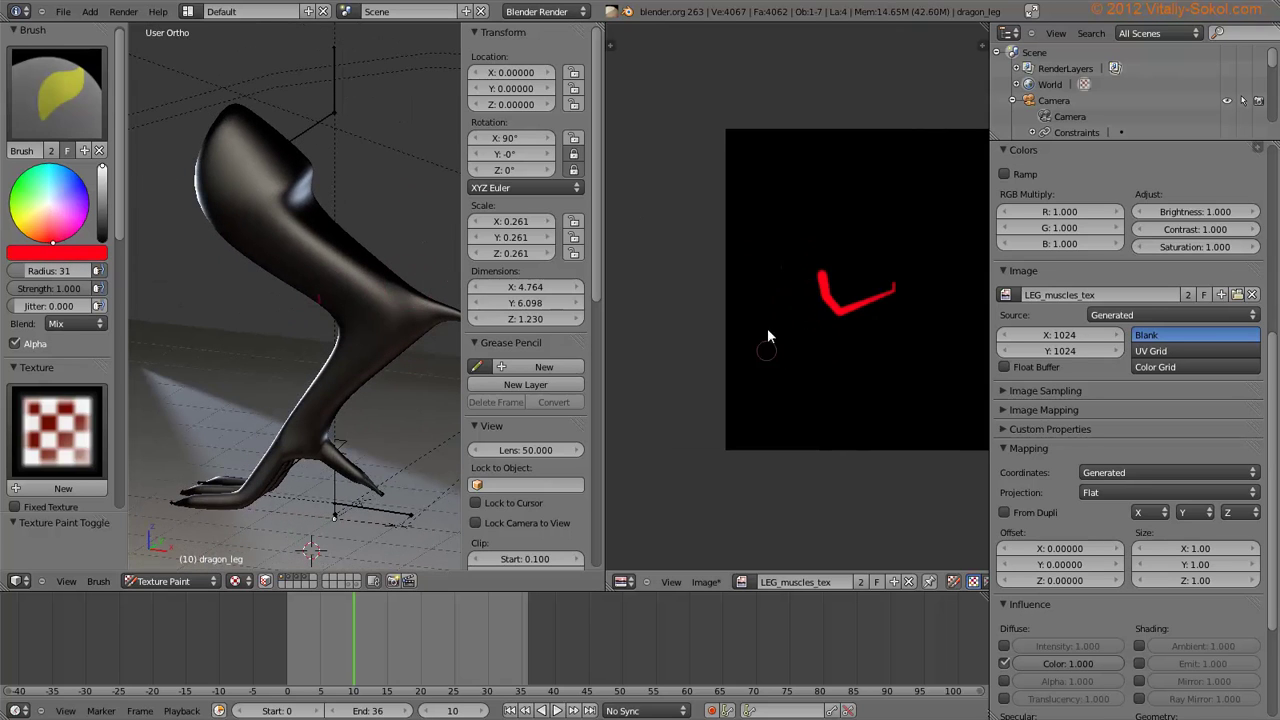
{"action": "middle_click_drag", "start_coordinate": [884, 190], "coordinate": [839, 198]}
{"action": "mouse_move", "coordinate": [825, 200]}
{"action": "left_mouse_down"}
{"action": "mouse_move", "coordinate": [845, 383]}
{"action": "mouse_move", "coordinate": [828, 198]}
{"action": "left_mouse_up"}
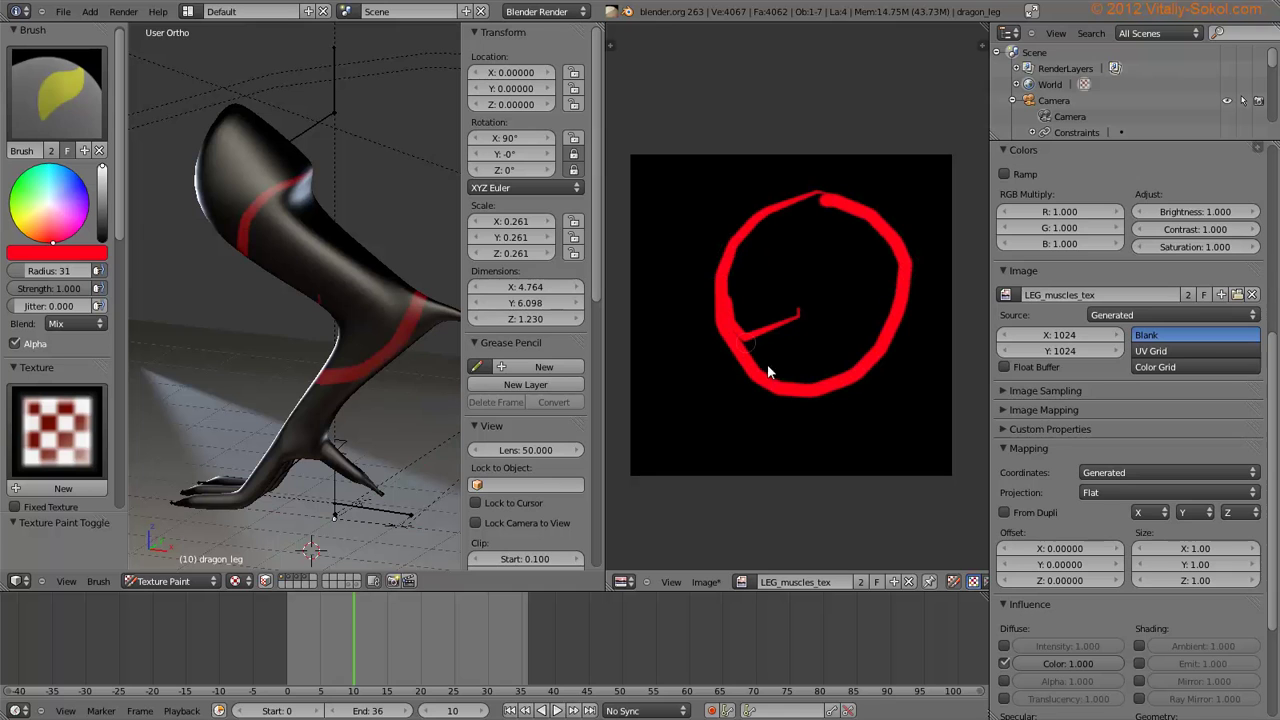
{"action": "mouse_move", "coordinate": [761, 352]}
{"action": "left_mouse_down"}
{"action": "mouse_move", "coordinate": [803, 258]}
{"action": "mouse_move", "coordinate": [762, 338]}
{"action": "left_mouse_up"}
{"action": "left_click_drag", "start_coordinate": [783, 276], "coordinate": [798, 263]}
{"action": "left_click_drag", "start_coordinate": [790, 306], "coordinate": [811, 267]}
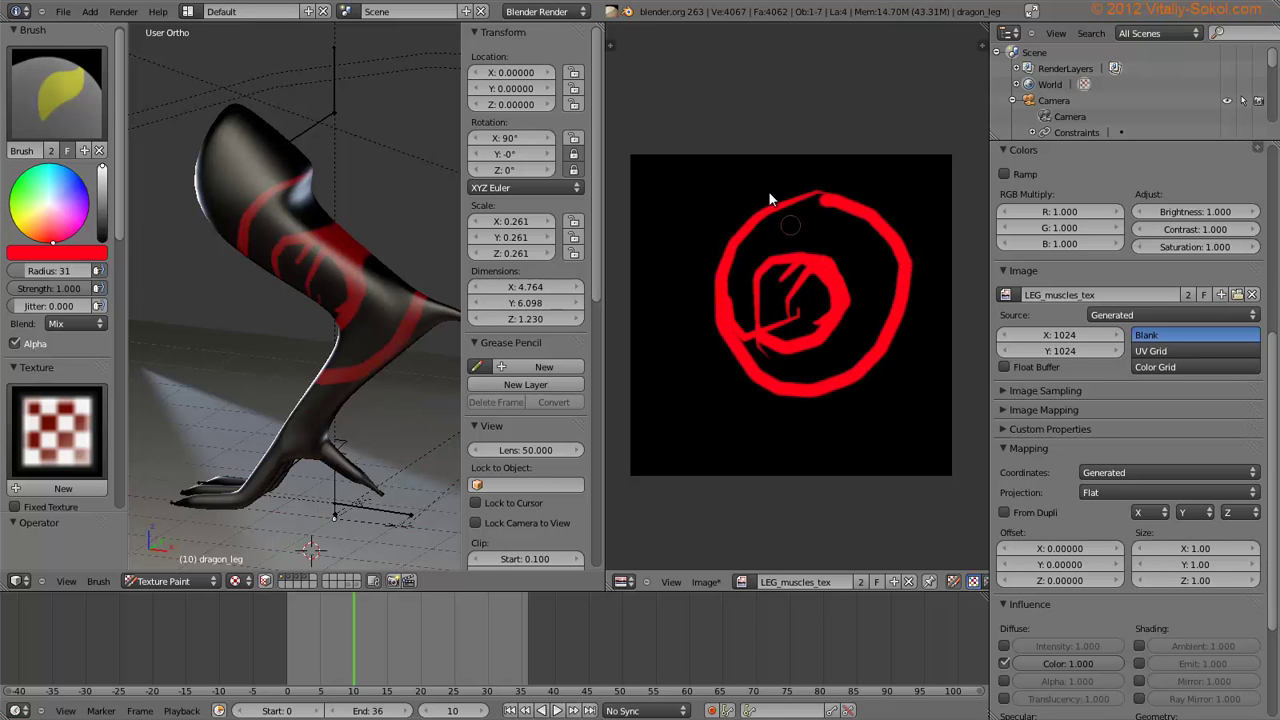
{"action": "left_click_drag", "start_coordinate": [754, 195], "coordinate": [717, 209]}
{"action": "middle_click_drag", "start_coordinate": [330, 250], "coordinate": [381, 325]}
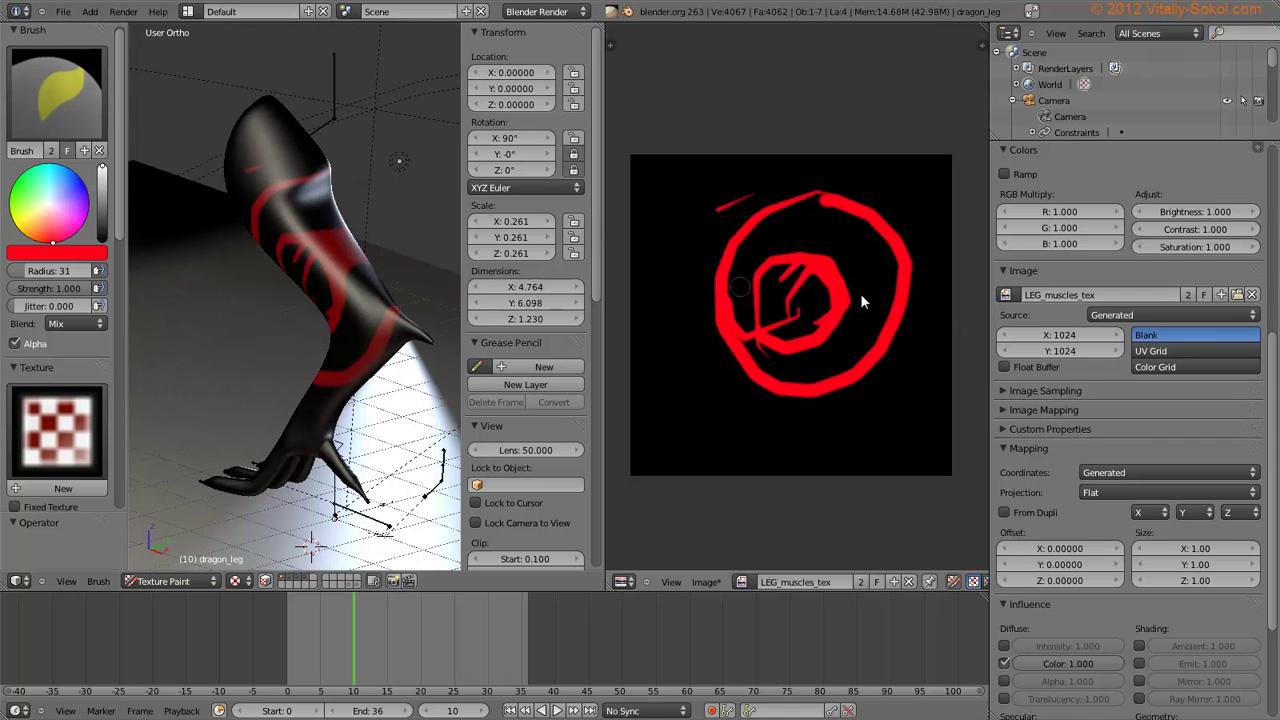
Set the LEG_muscles texture's mapping coordinates to UV and paint more red test strokes across the image
{"action": "scroll", "coordinate": [1029, 361], "scroll_direction": "down", "scroll_amount": 2}
{"action": "left_click", "coordinate": [1106, 391]}
{"action": "left_click", "coordinate": [1106, 338]}
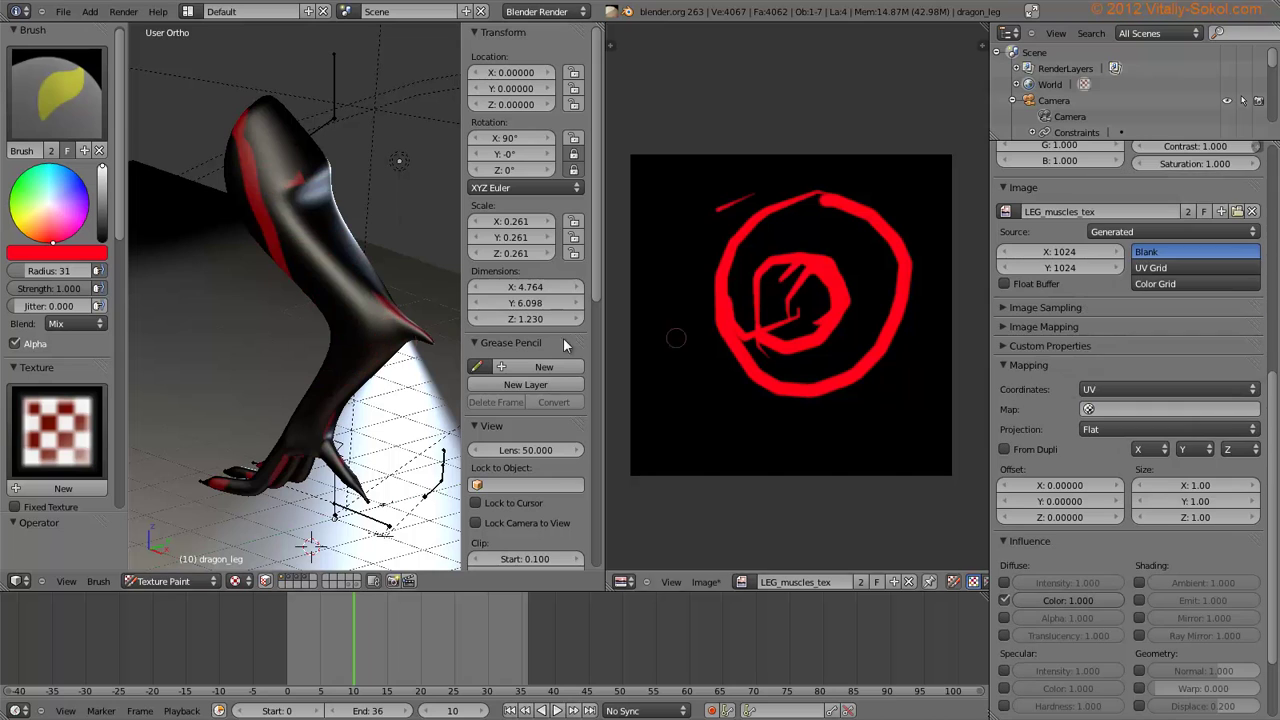
{"action": "mouse_move", "coordinate": [708, 289]}
{"action": "left_mouse_down"}
{"action": "mouse_move", "coordinate": [681, 236]}
{"action": "mouse_move", "coordinate": [900, 388]}
{"action": "left_mouse_up"}
{"action": "left_click_drag", "start_coordinate": [772, 395], "coordinate": [674, 405]}
{"action": "mouse_move", "coordinate": [440, 340]}
{"action": "middle_mouse_down"}
{"action": "mouse_move", "coordinate": [462, 249]}
{"action": "mouse_move", "coordinate": [251, 209]}
{"action": "middle_mouse_up"}
{"action": "middle_click_drag", "start_coordinate": [800, 329], "coordinate": [741, 301]}
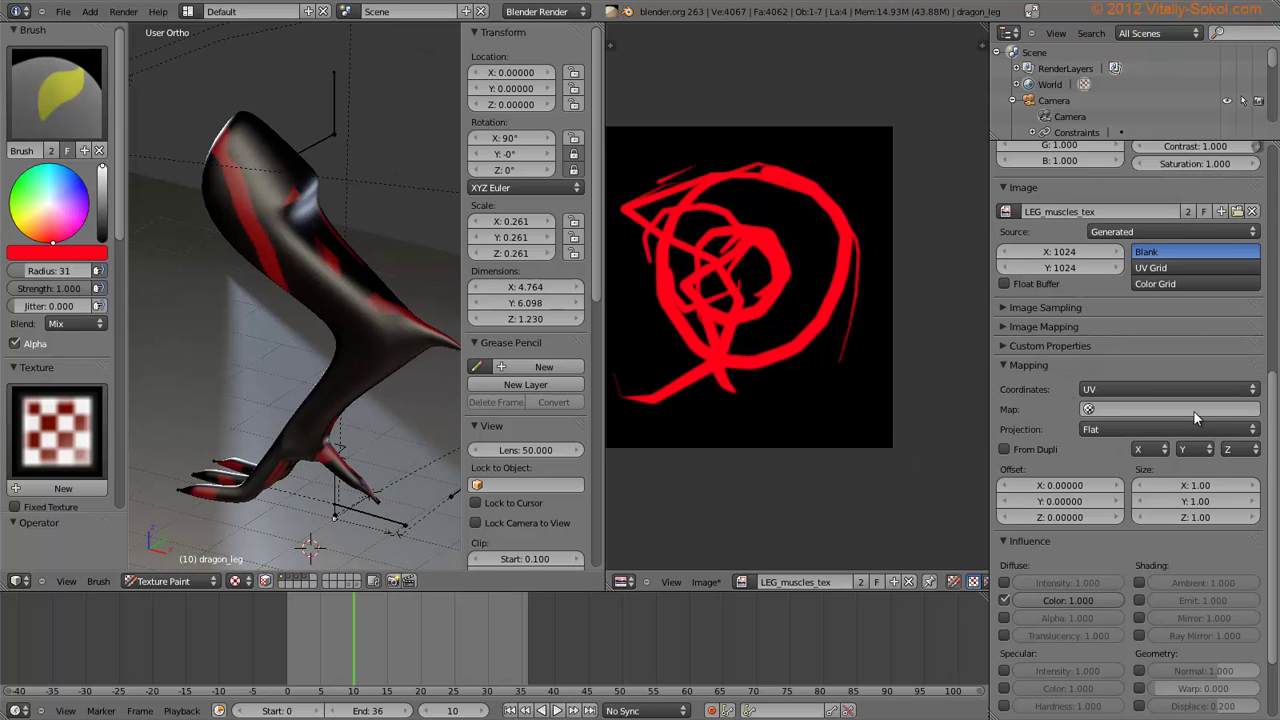
Choose the mesh's UV map for the LEG_muscles texture mapping and check the texture preview
{"action": "left_click", "coordinate": [1193, 410]}
{"action": "left_click", "coordinate": [1150, 430]}
{"action": "scroll", "coordinate": [1101, 483], "scroll_direction": "down", "scroll_amount": 3}
{"action": "scroll", "coordinate": [1085, 495], "scroll_direction": "up", "scroll_amount": 13}
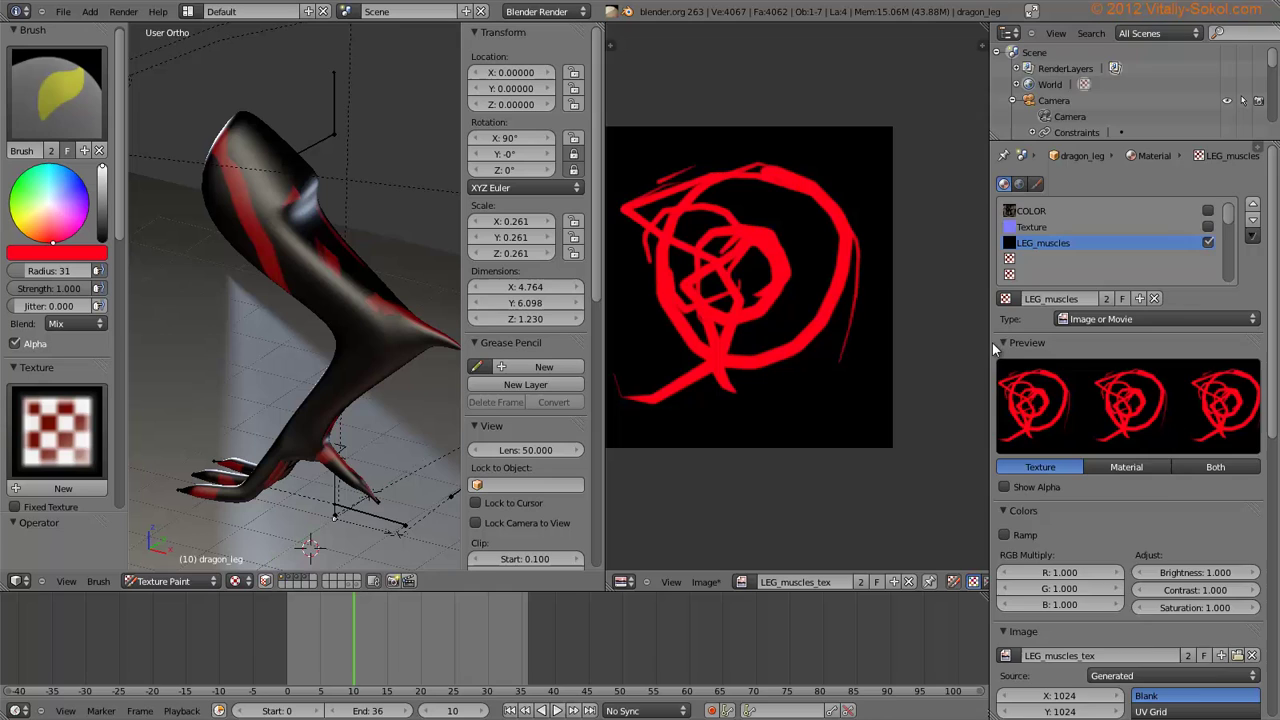
Undo the red test strokes and the mapping changes made to the LEG_muscles texture
{"action": "left_click_drag", "start_coordinate": [992, 342], "coordinate": [1168, 342]}
{"action": "key", "text": "ctrl+z"}
{"action": "key", "text": "ctrl+z"}
{"action": "key", "text": "ctrl+z"}
{"action": "key", "text": "ctrl+z"}
{"action": "key", "text": "ctrl+z"}
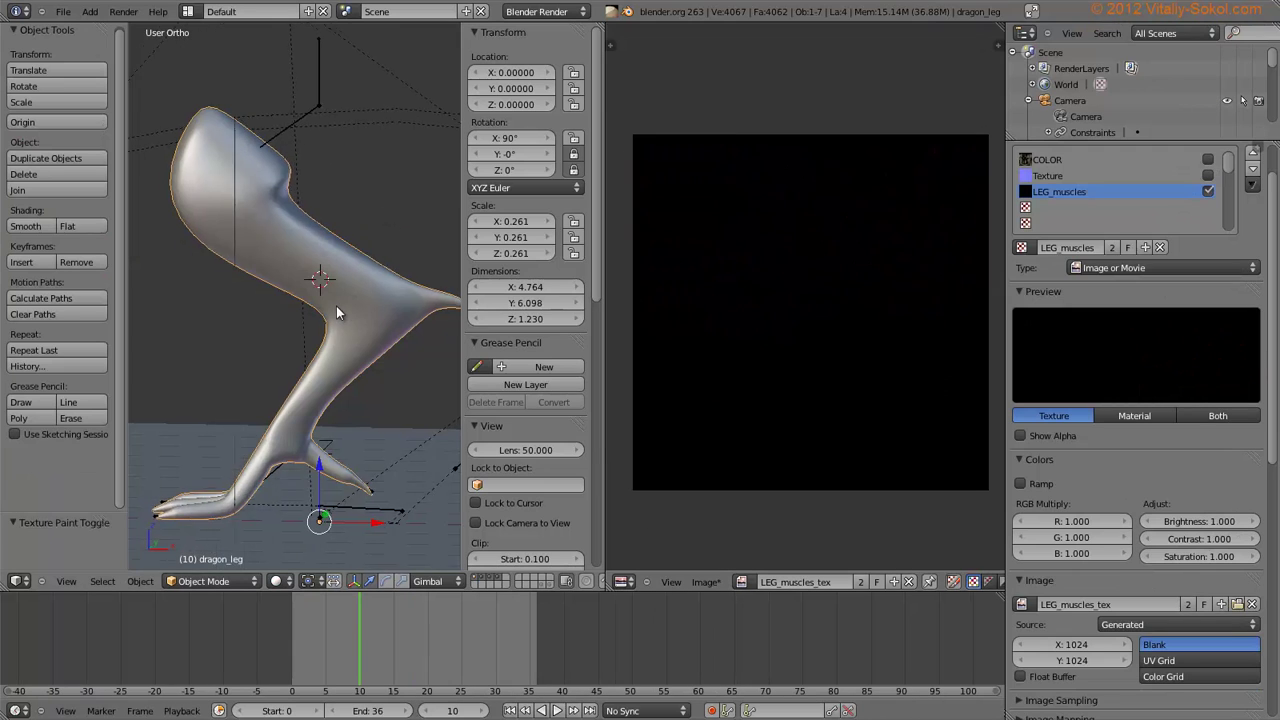
Enter Edit Mode on the dragon_leg mesh and select all of its geometry
{"action": "key", "text": "Tab"}
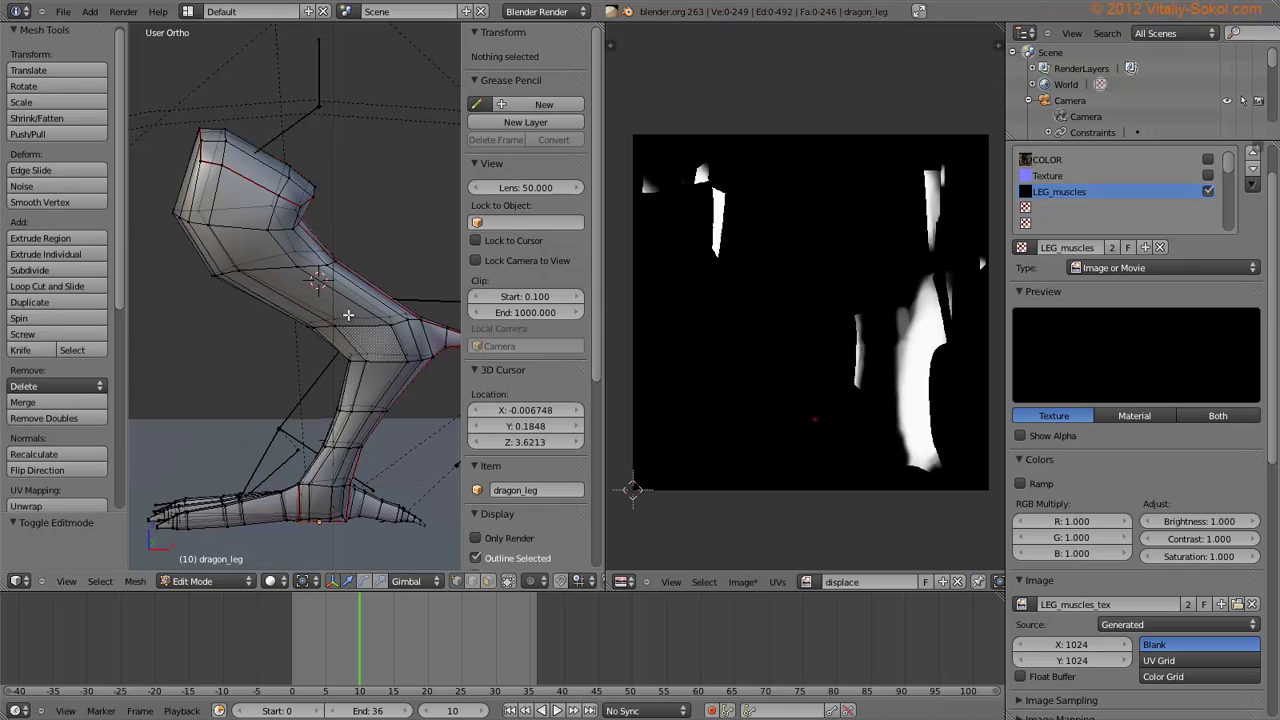
{"action": "middle_click_drag", "start_coordinate": [348, 315], "coordinate": [360, 290]}
{"action": "left_click", "coordinate": [229, 580]}
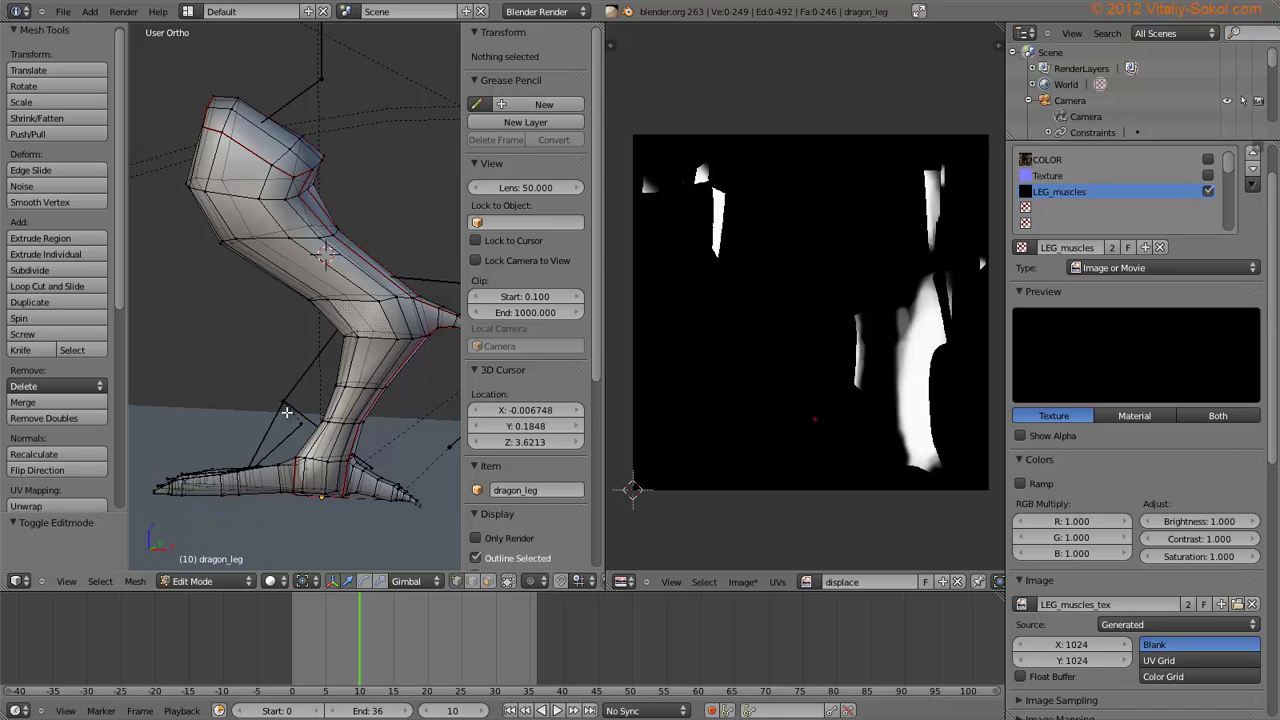
{"action": "key", "text": "a"}
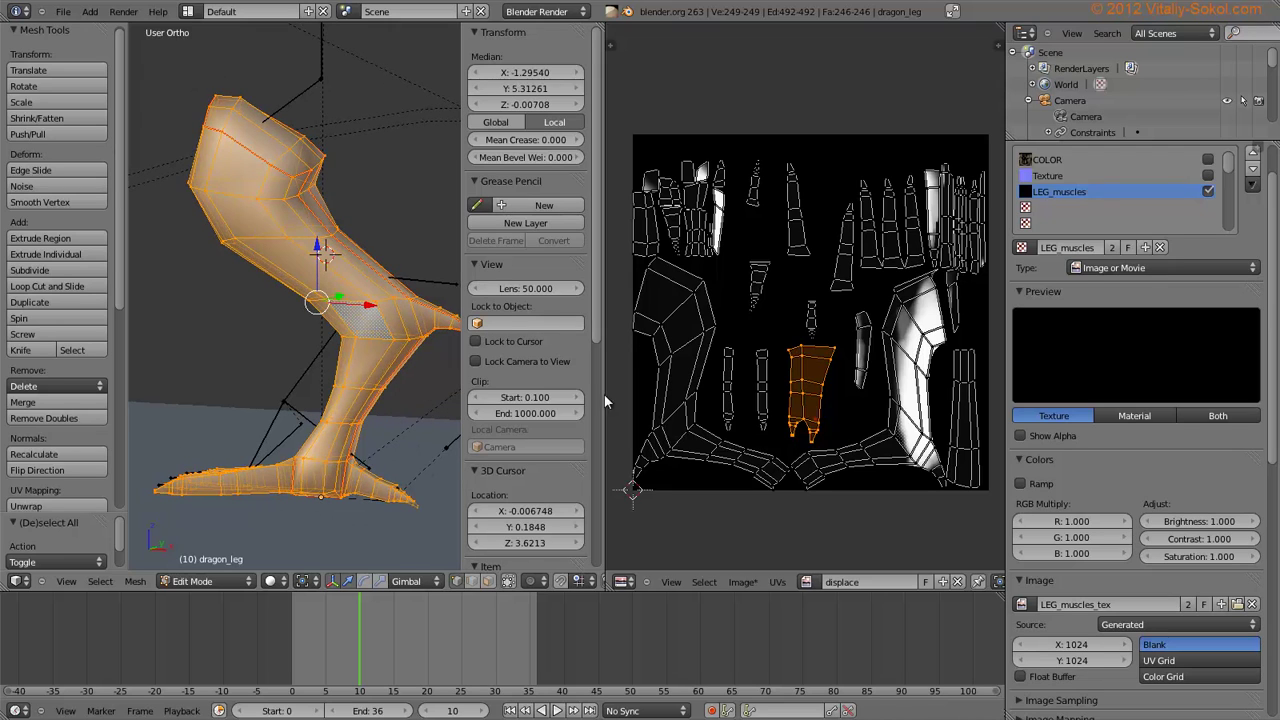
Show the LEG_muscles_tex image behind the leg's UV layout in place of the displace image
{"action": "left_click", "coordinate": [808, 582]}
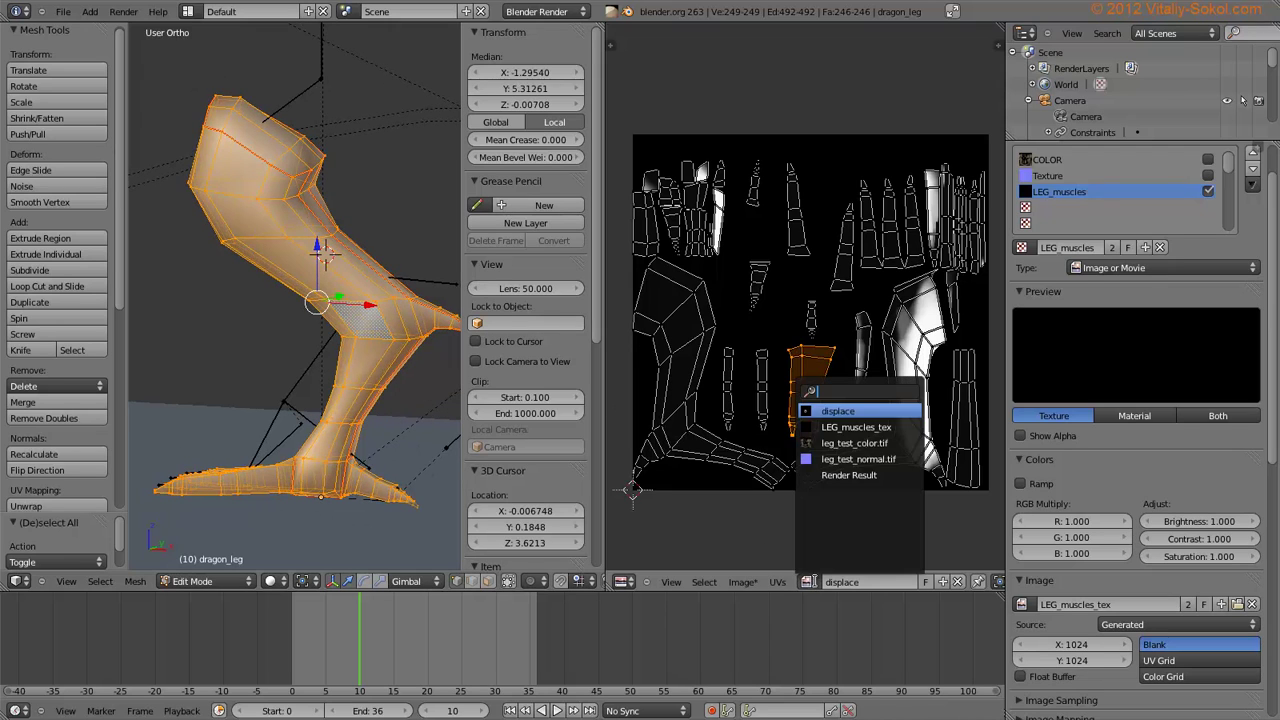
{"action": "left_click", "coordinate": [900, 427]}
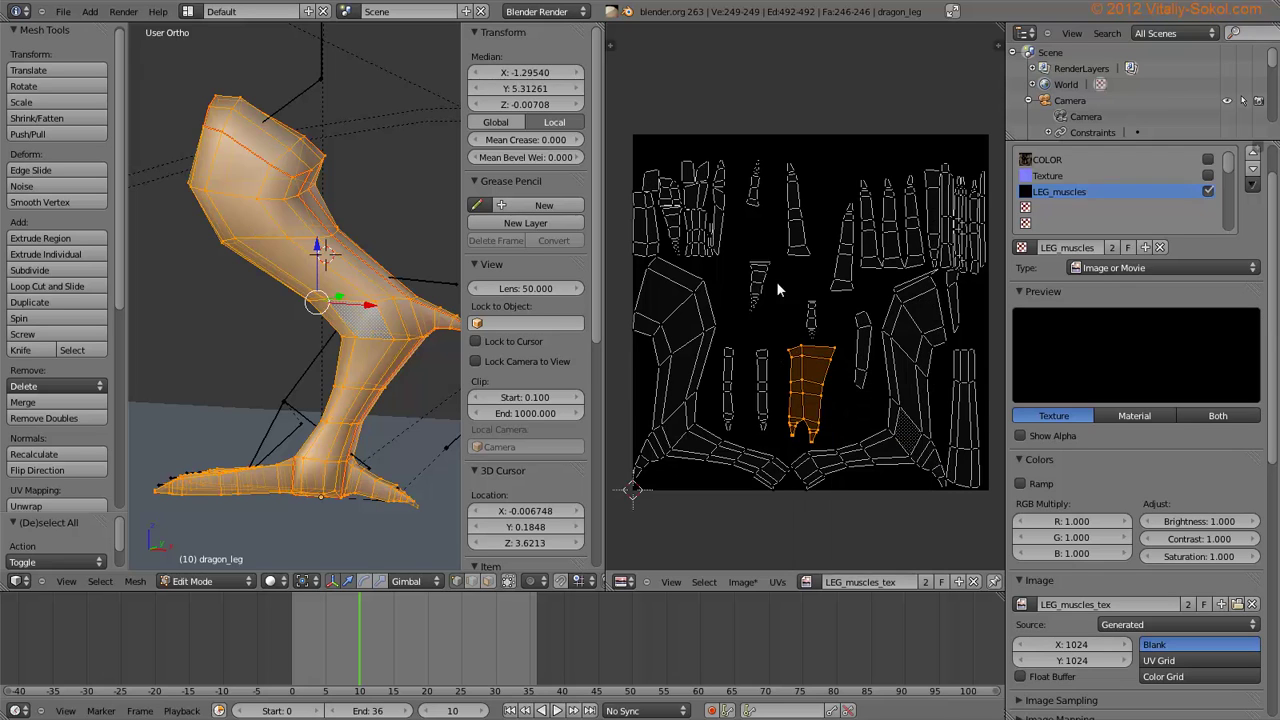
{"action": "mouse_move", "coordinate": [857, 297]}
{"action": "middle_mouse_down"}
{"action": "mouse_move", "coordinate": [829, 309]}
{"action": "mouse_move", "coordinate": [855, 298]}
{"action": "middle_mouse_up"}
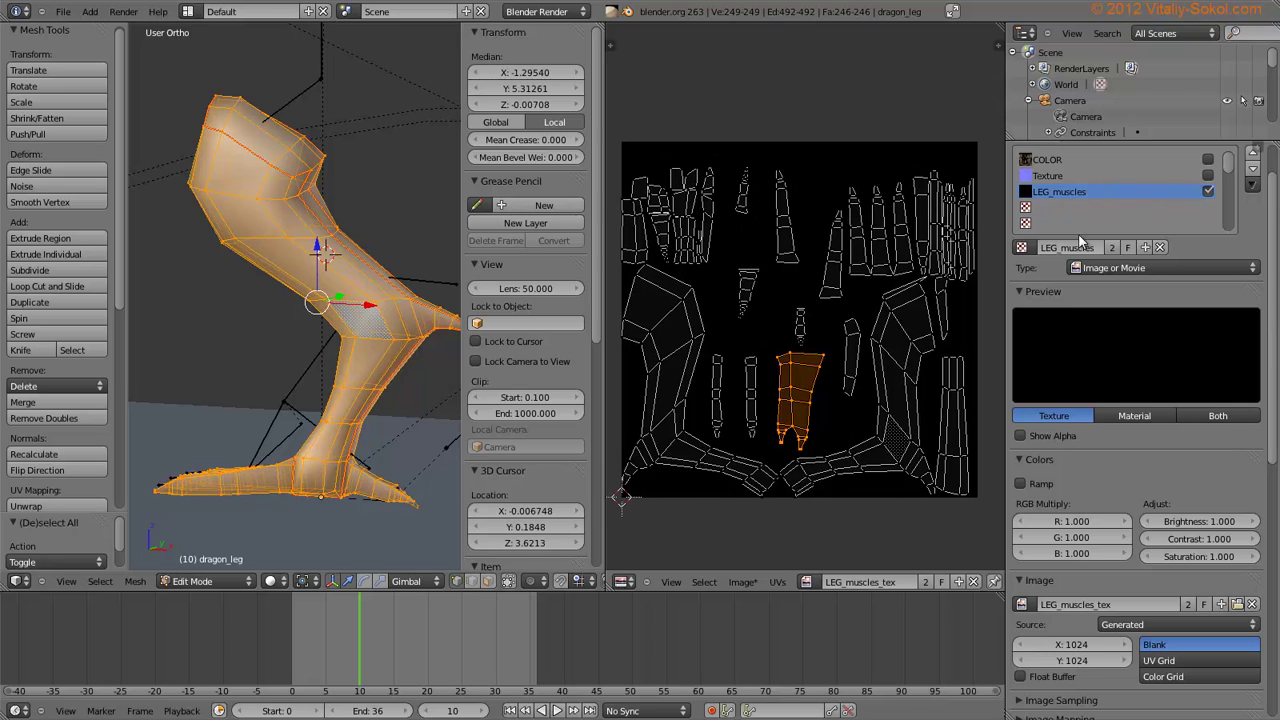
{"action": "middle_click_drag", "start_coordinate": [340, 323], "coordinate": [363, 319]}
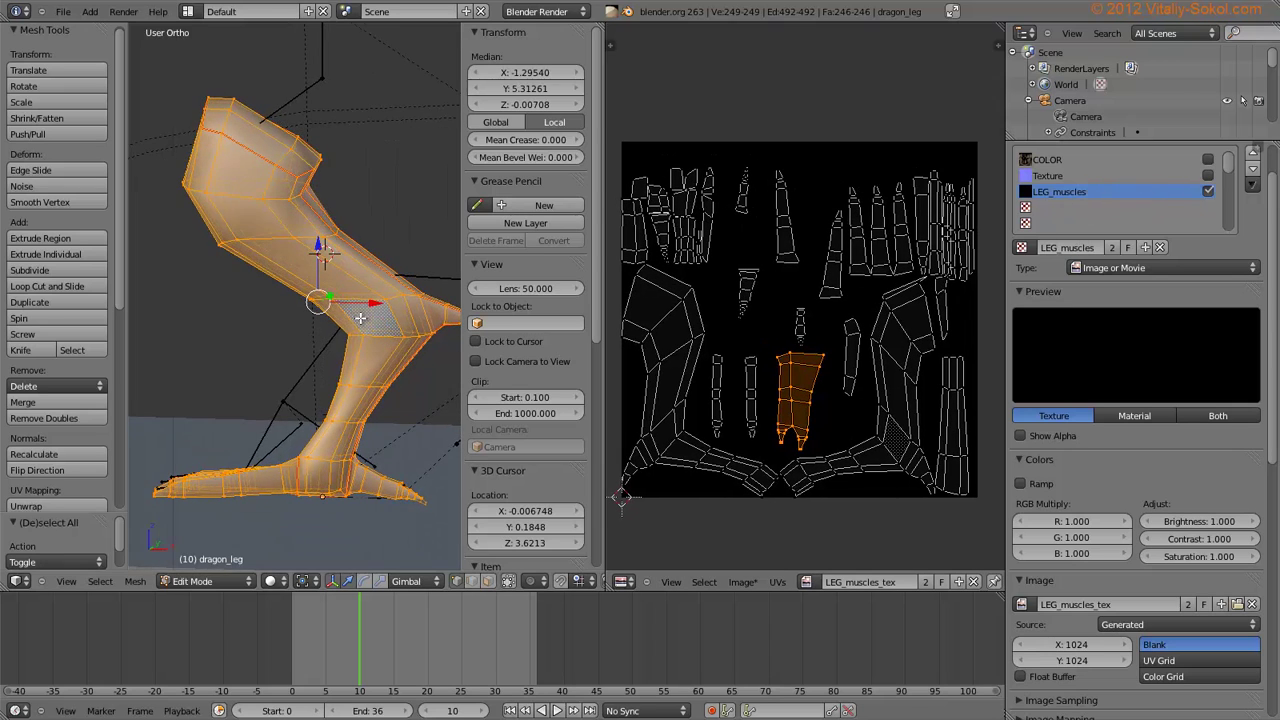
Return the leg to Texture Paint mode and merge the UV/Image Editor area into the 3D view
{"action": "left_click", "coordinate": [208, 582]}
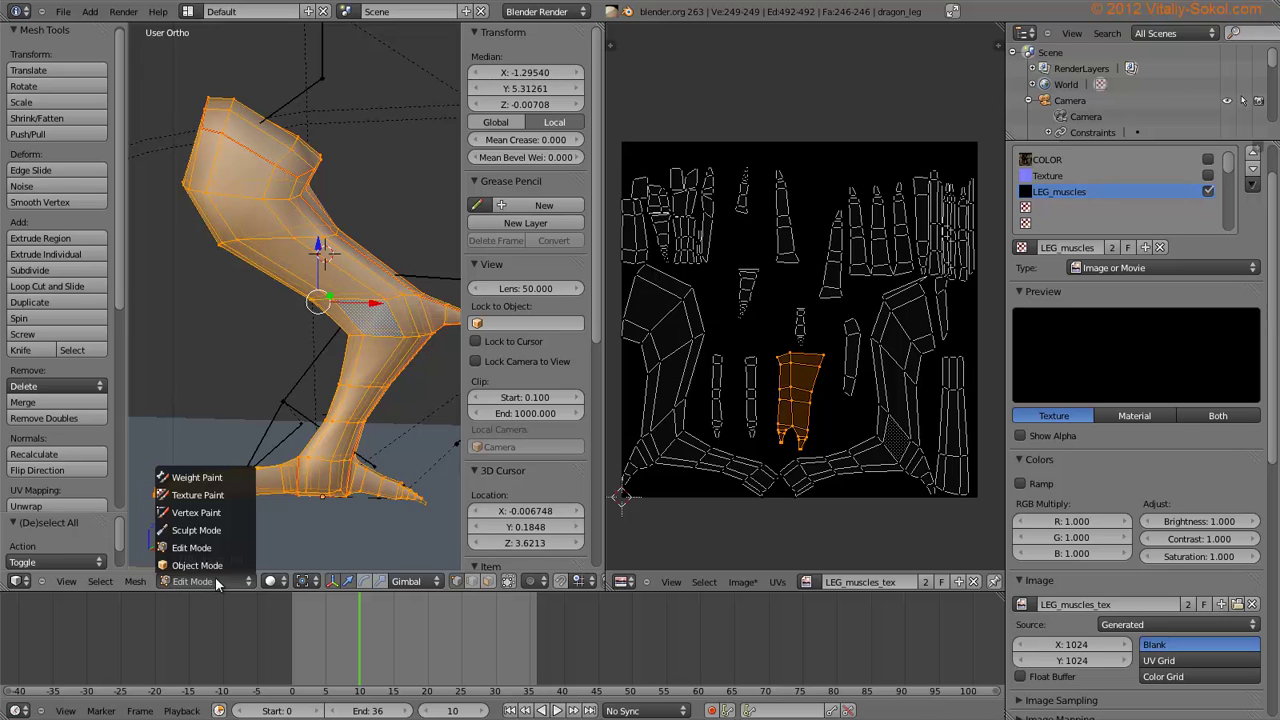
{"action": "left_click", "coordinate": [236, 495]}
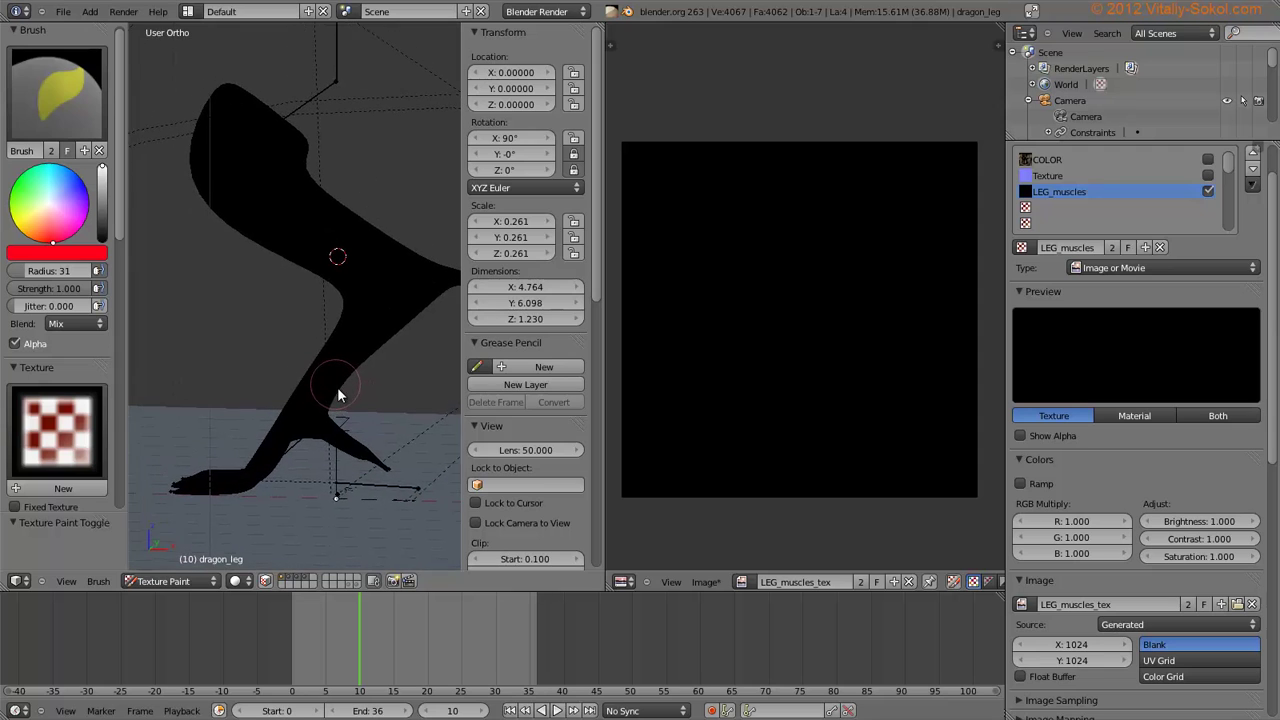
{"action": "middle_click_drag", "start_coordinate": [338, 388], "coordinate": [337, 396], "text": "shift"}
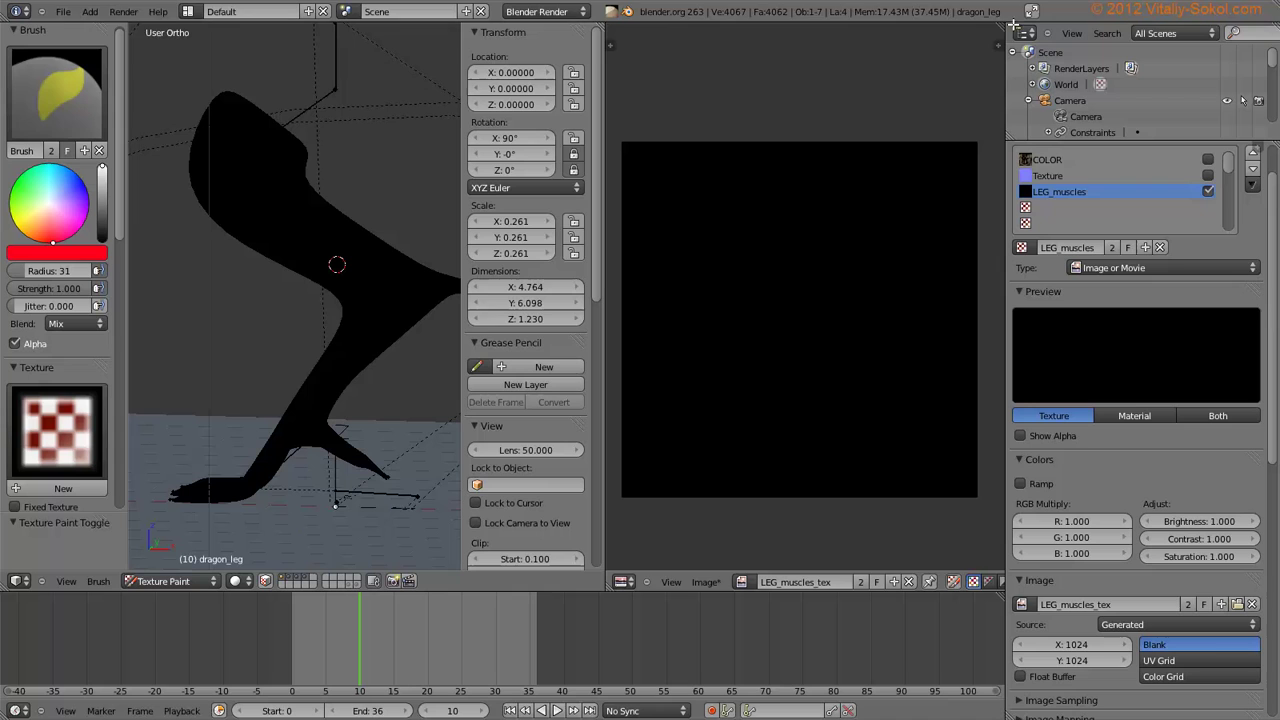
{"action": "left_click_drag", "start_coordinate": [658, 25], "coordinate": [888, 44]}
{"action": "middle_click_drag", "start_coordinate": [433, 464], "coordinate": [329, 494]}
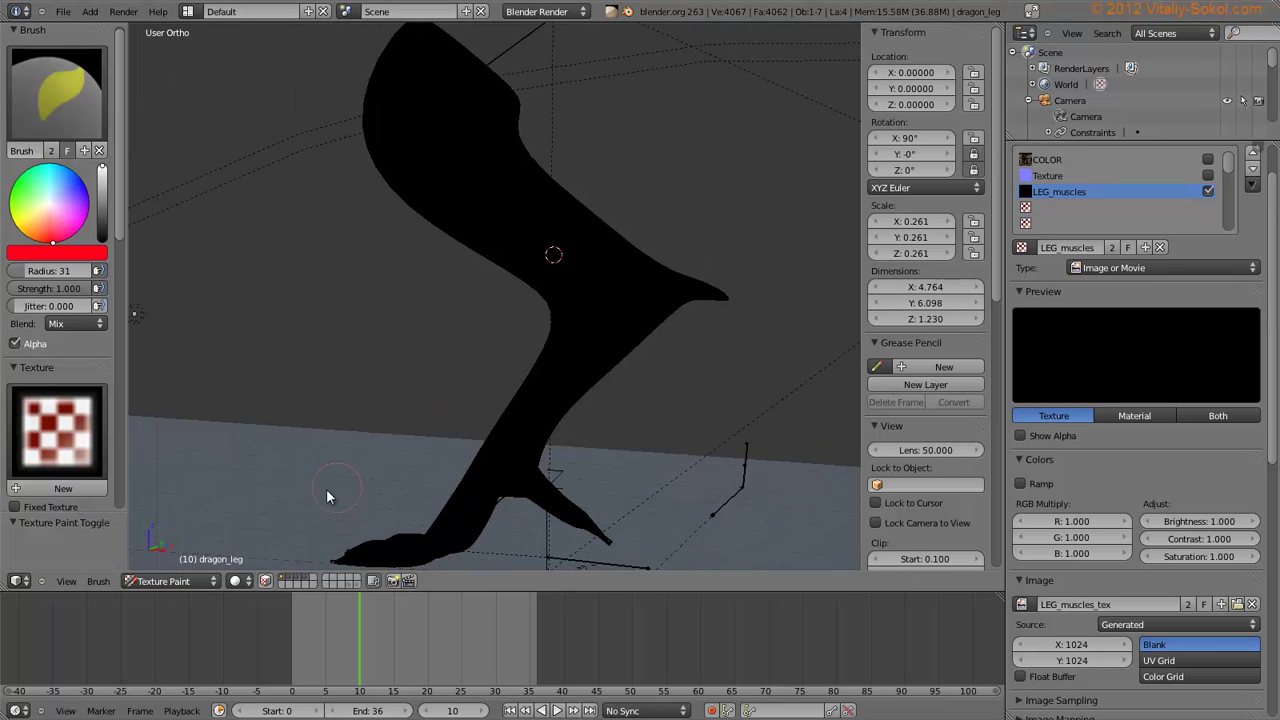
Set the 3D view's viewport shading to Texture
{"action": "left_click", "coordinate": [237, 580]}
{"action": "left_click", "coordinate": [262, 512]}
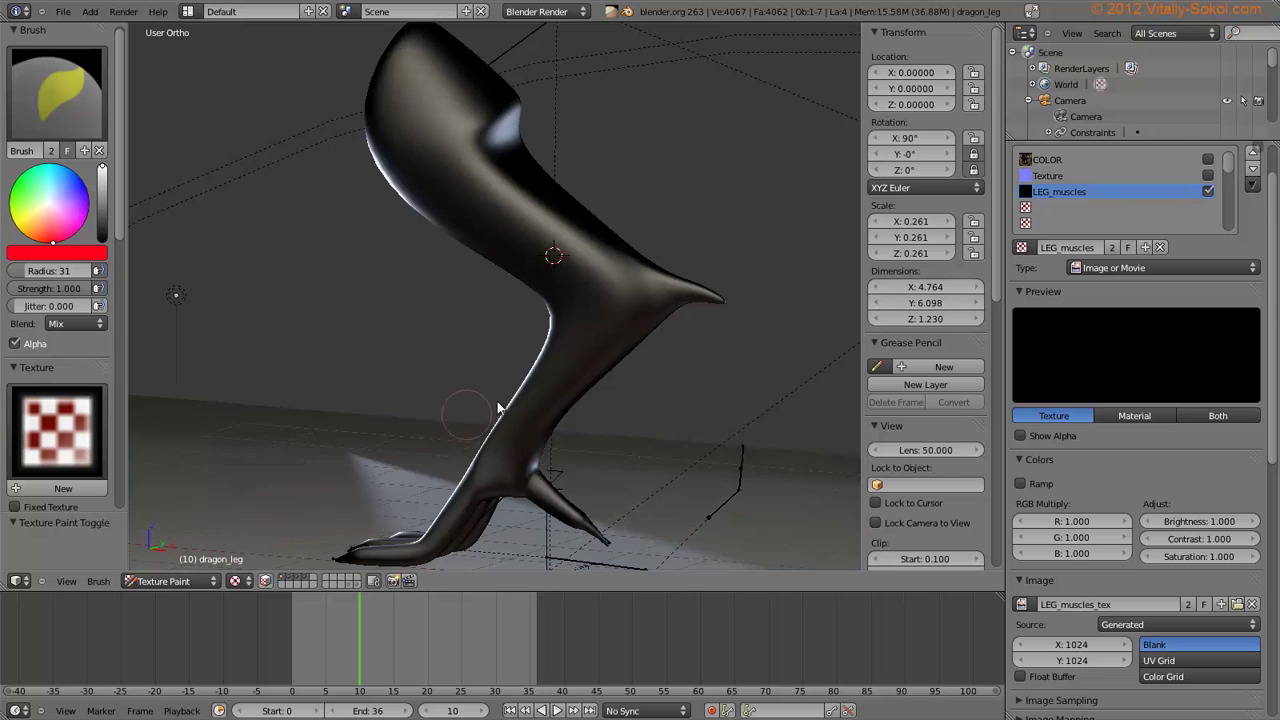
{"action": "middle_click_drag", "start_coordinate": [330, 470], "coordinate": [412, 424]}
{"action": "left_click", "coordinate": [237, 581]}
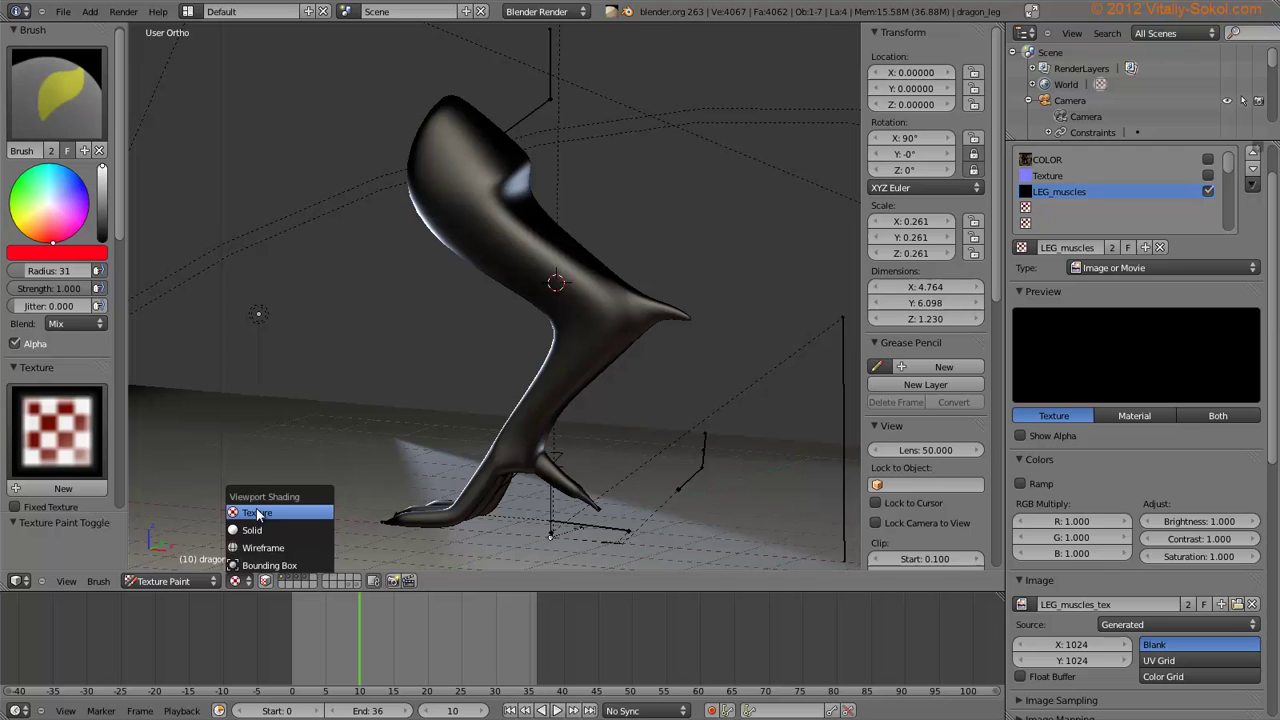
{"action": "left_click", "coordinate": [262, 512]}
{"action": "mouse_move", "coordinate": [550, 333]}
{"action": "middle_mouse_down"}
{"action": "mouse_move", "coordinate": [472, 280]}
{"action": "mouse_move", "coordinate": [405, 289]}
{"action": "mouse_move", "coordinate": [414, 300]}
{"action": "middle_mouse_up"}
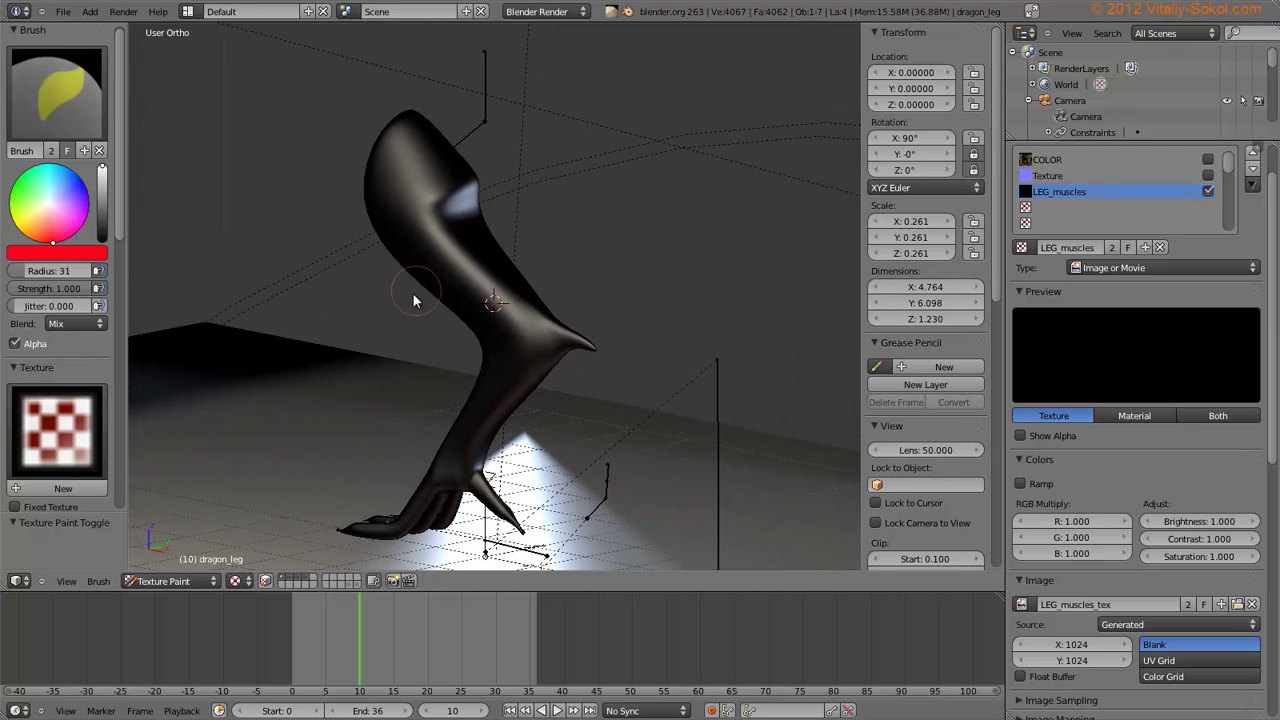
Change the brush colour to near-white and paint test strokes directly on the leg's upper part
{"action": "mouse_move", "coordinate": [61, 223]}
{"action": "left_mouse_down"}
{"action": "mouse_move", "coordinate": [52, 206]}
{"action": "mouse_move", "coordinate": [50, 248]}
{"action": "left_mouse_up"}
{"action": "mouse_move", "coordinate": [390, 212]}
{"action": "middle_mouse_down"}
{"action": "mouse_move", "coordinate": [419, 225]}
{"action": "mouse_move", "coordinate": [382, 174]}
{"action": "middle_mouse_up"}
{"action": "left_click_drag", "start_coordinate": [382, 174], "coordinate": [417, 175]}
{"action": "mouse_move", "coordinate": [417, 175]}
{"action": "middle_mouse_down"}
{"action": "mouse_move", "coordinate": [427, 217]}
{"action": "mouse_move", "coordinate": [530, 236]}
{"action": "mouse_move", "coordinate": [617, 229]}
{"action": "middle_mouse_up"}
{"action": "mouse_move", "coordinate": [560, 250]}
{"action": "left_mouse_down"}
{"action": "mouse_move", "coordinate": [465, 203]}
{"action": "mouse_move", "coordinate": [408, 155]}
{"action": "mouse_move", "coordinate": [590, 268]}
{"action": "left_mouse_up"}
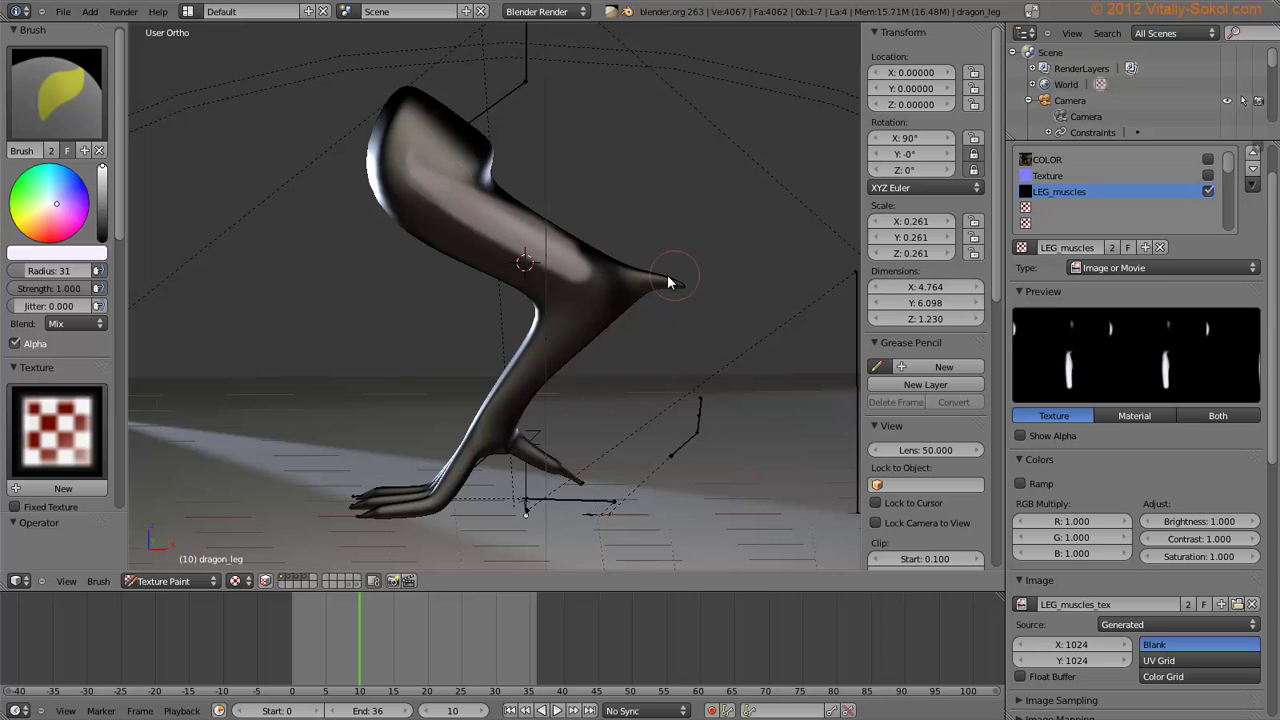
Set the LEG_muscles texture's mapping coordinates to UV
{"action": "scroll", "coordinate": [1128, 317], "scroll_direction": "down", "scroll_amount": 10}
{"action": "left_click", "coordinate": [1128, 317]}
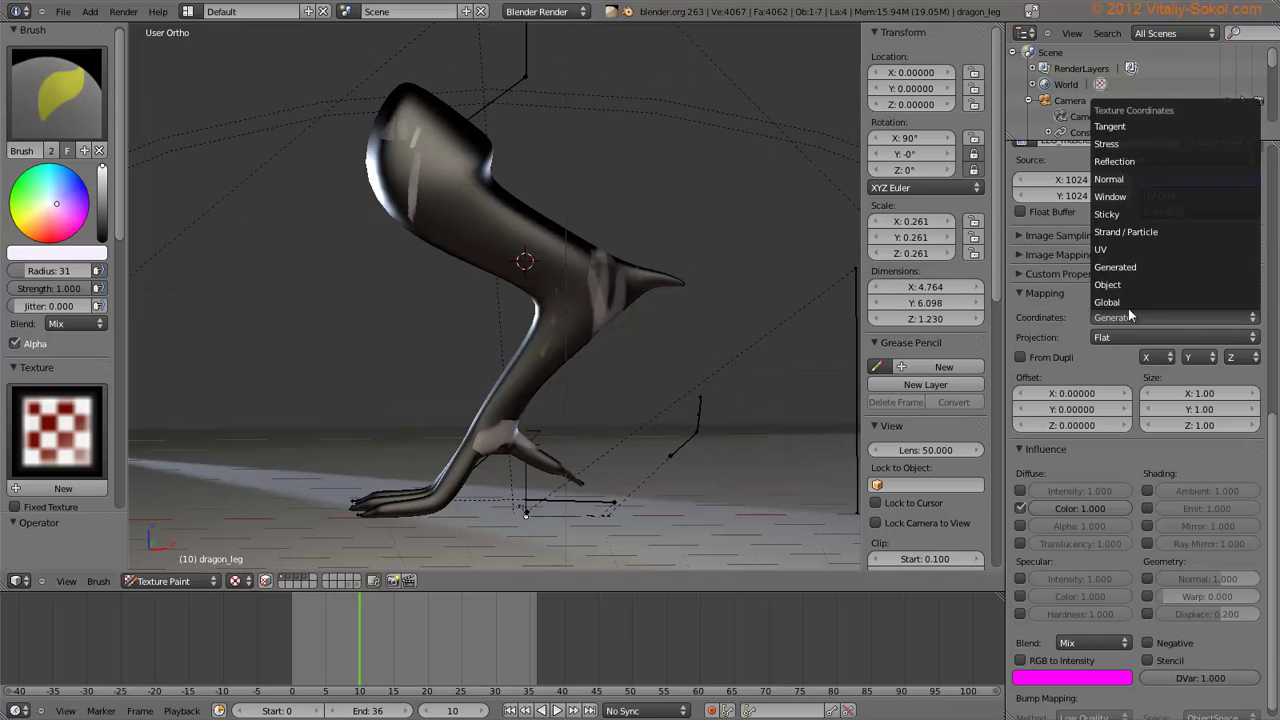
{"action": "left_click", "coordinate": [1116, 250]}
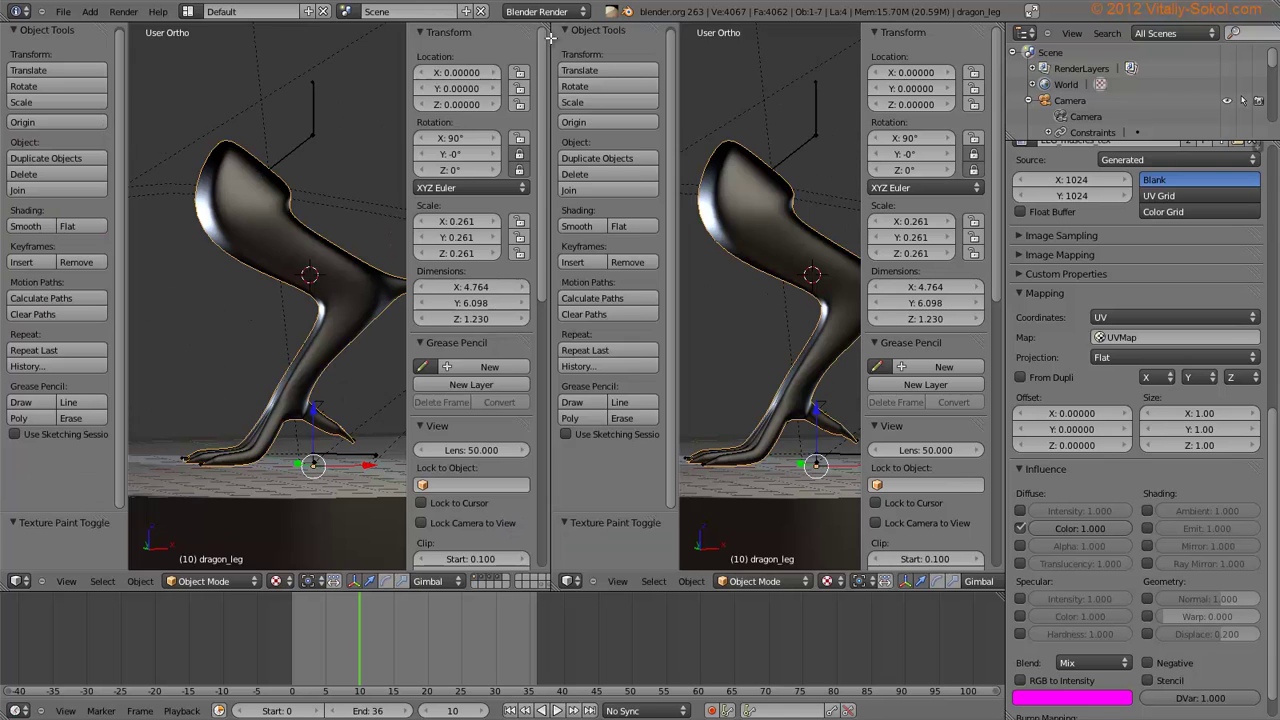
Split the second 3D view into two stacked views and shrink the timeline to enlarge all the 3D views
{"action": "left_click_drag", "start_coordinate": [550, 38], "coordinate": [562, 237]}
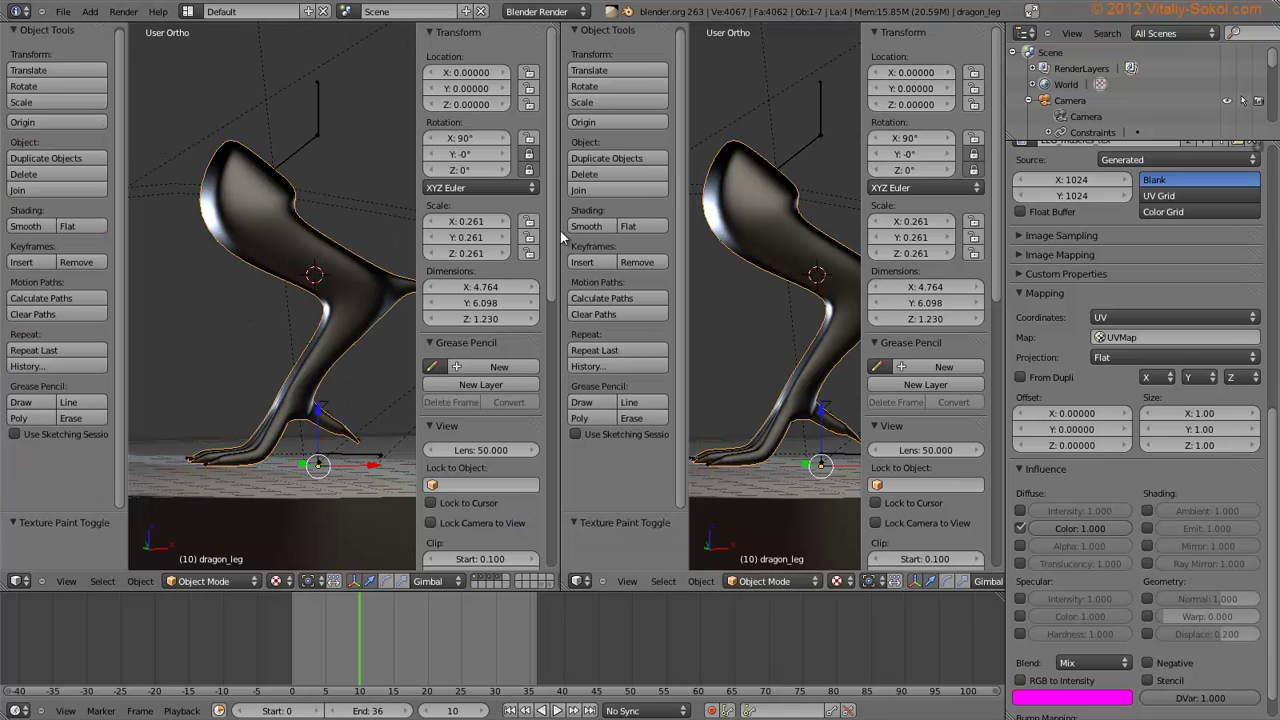
{"action": "left_click_drag", "start_coordinate": [563, 586], "coordinate": [570, 345]}
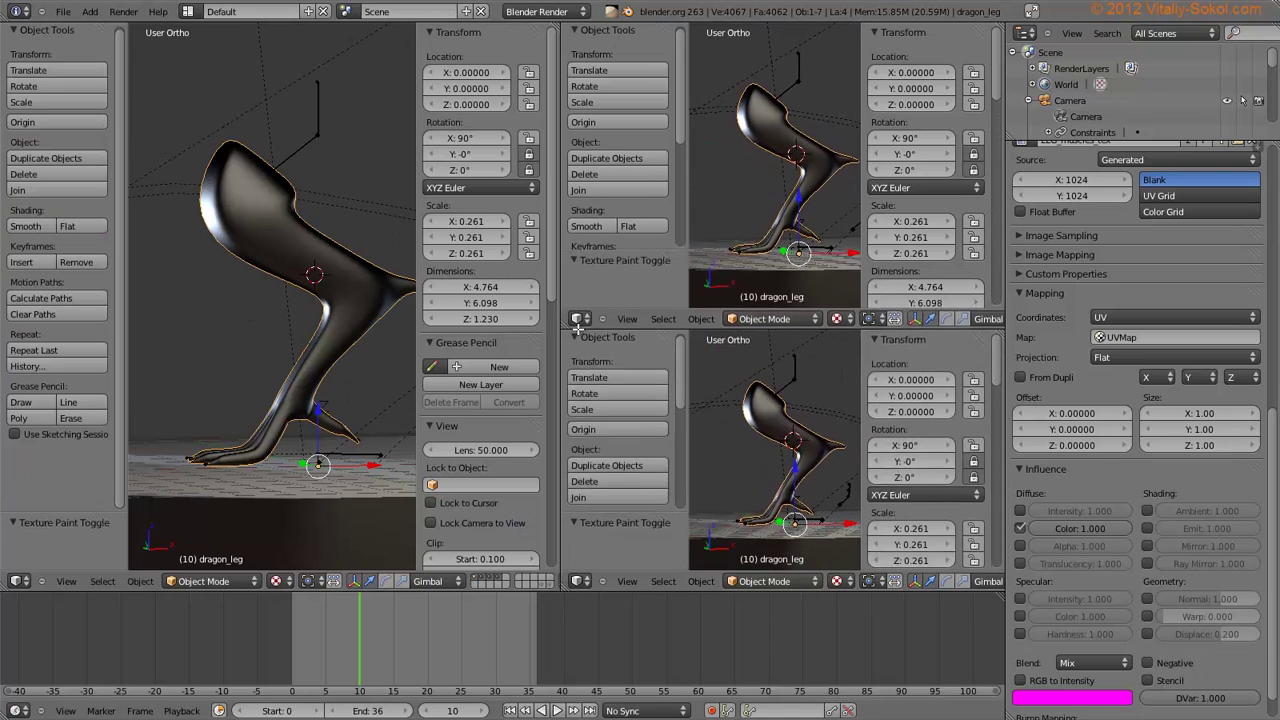
{"action": "left_click_drag", "start_coordinate": [486, 590], "coordinate": [486, 651]}
Hide the tool shelf and properties region in the main 3D view and the upper of the two stacked views
{"action": "key", "text": "n"}
{"action": "key", "text": "t"}
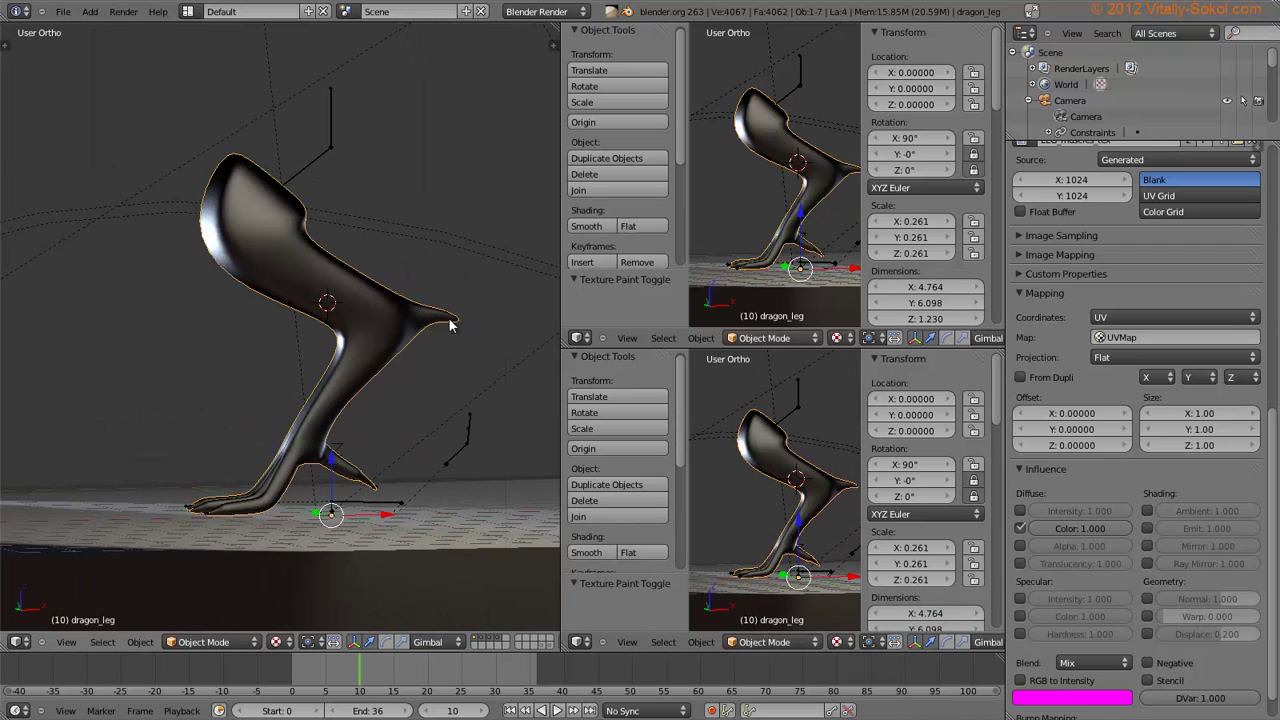
{"action": "key", "text": "n"}
{"action": "key", "text": "n"}
{"action": "middle_click_drag", "start_coordinate": [442, 337], "coordinate": [418, 371]}
{"action": "middle_click_drag", "start_coordinate": [437, 327], "coordinate": [460, 282]}
{"action": "key", "text": "t"}
{"action": "key", "text": "n"}
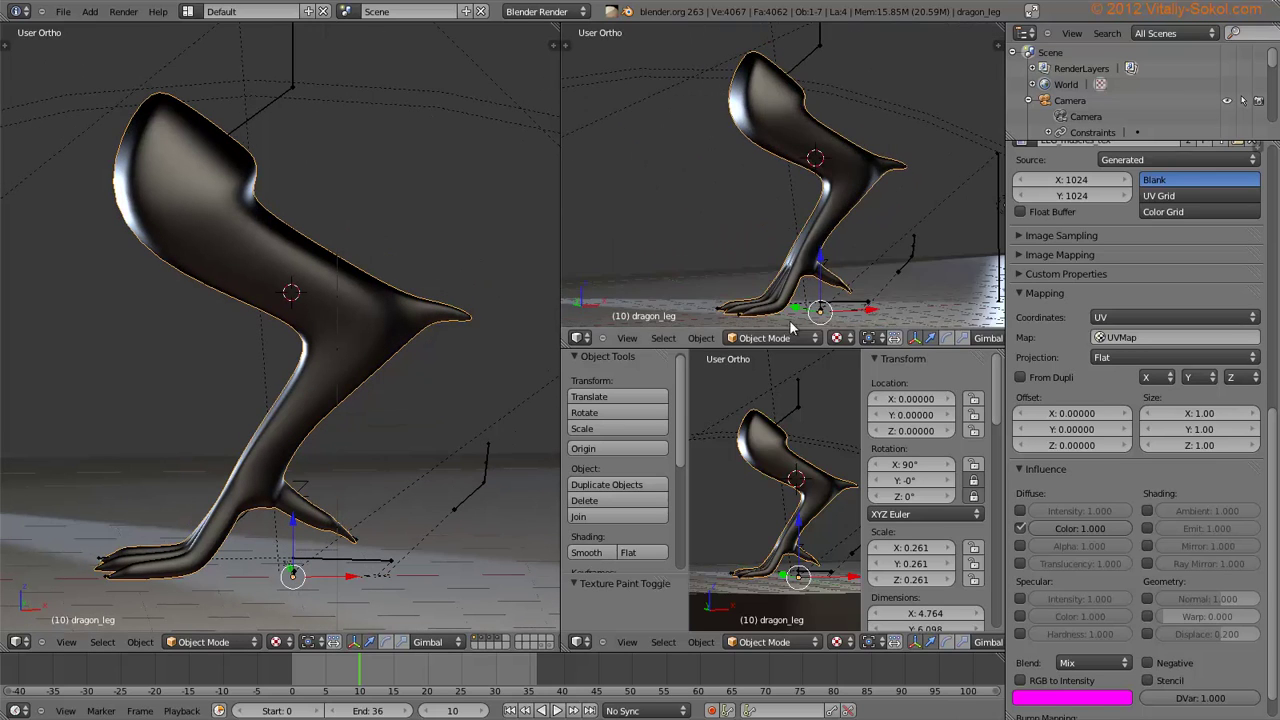
Switch the upper stacked 3D view to solid shading and make it taller than the one below
{"action": "key", "text": "alt+z"}
{"action": "middle_click_drag", "start_coordinate": [845, 284], "coordinate": [838, 250]}
{"action": "middle_click_drag", "start_coordinate": [781, 326], "coordinate": [866, 300]}
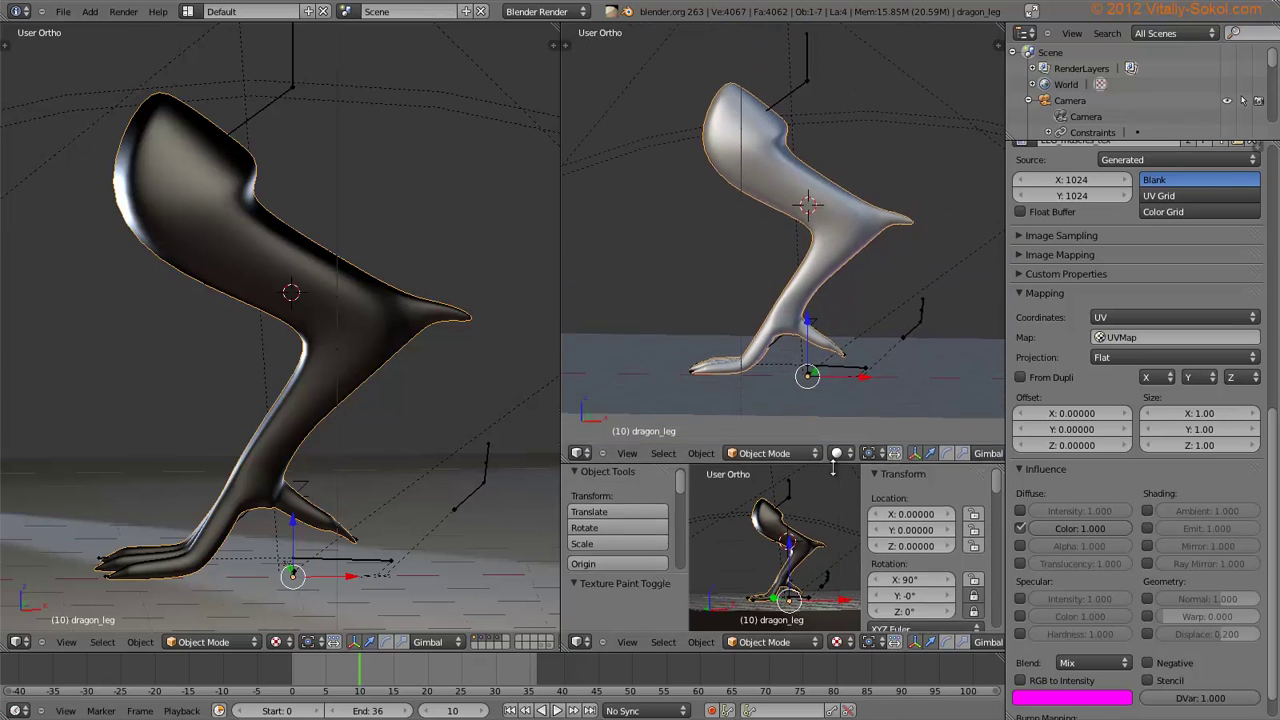
{"action": "left_click_drag", "start_coordinate": [819, 472], "coordinate": [808, 414]}
{"action": "scroll", "coordinate": [808, 232], "scroll_direction": "up", "scroll_amount": 1}
{"action": "middle_click_drag", "start_coordinate": [812, 218], "coordinate": [807, 232]}
Put the dragon leg into Texture Paint mode
{"action": "left_click", "coordinate": [783, 405]}
{"action": "right_click", "coordinate": [866, 194]}
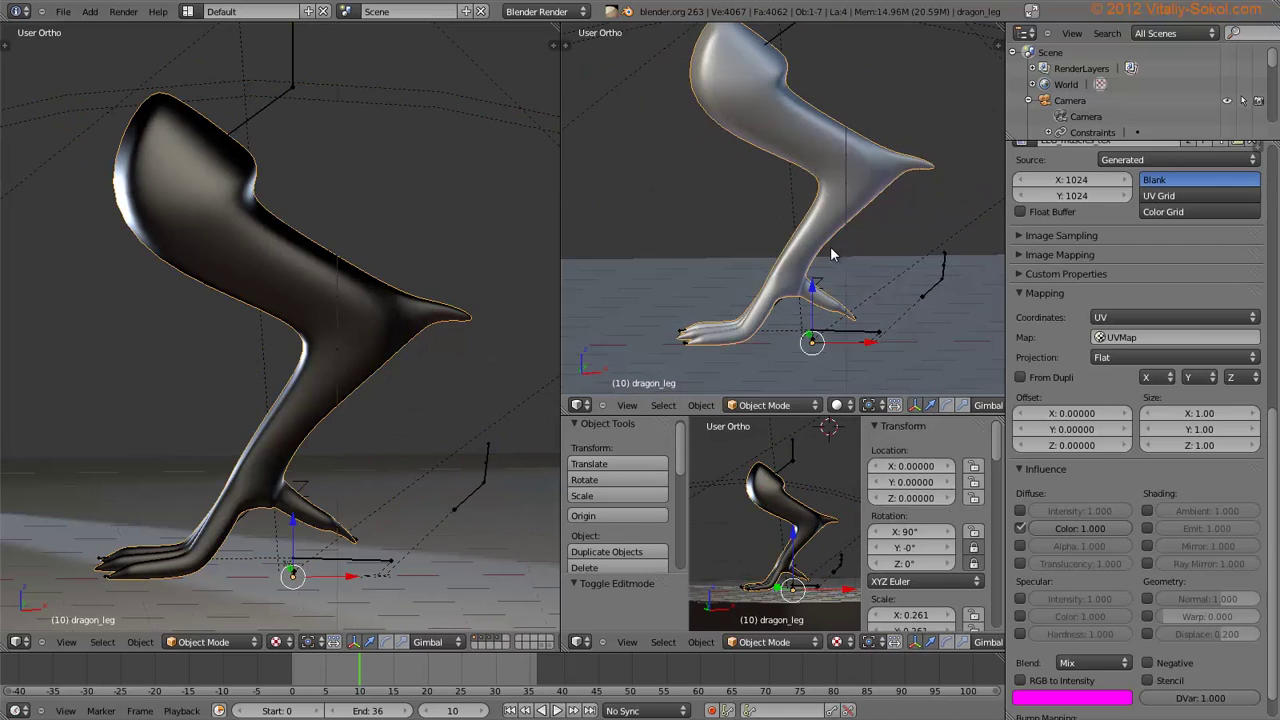
{"action": "middle_click_drag", "start_coordinate": [830, 247], "coordinate": [818, 286]}
{"action": "left_click", "coordinate": [210, 642]}
{"action": "left_click", "coordinate": [208, 554]}
{"action": "middle_click_drag", "start_coordinate": [831, 201], "coordinate": [750, 204]}
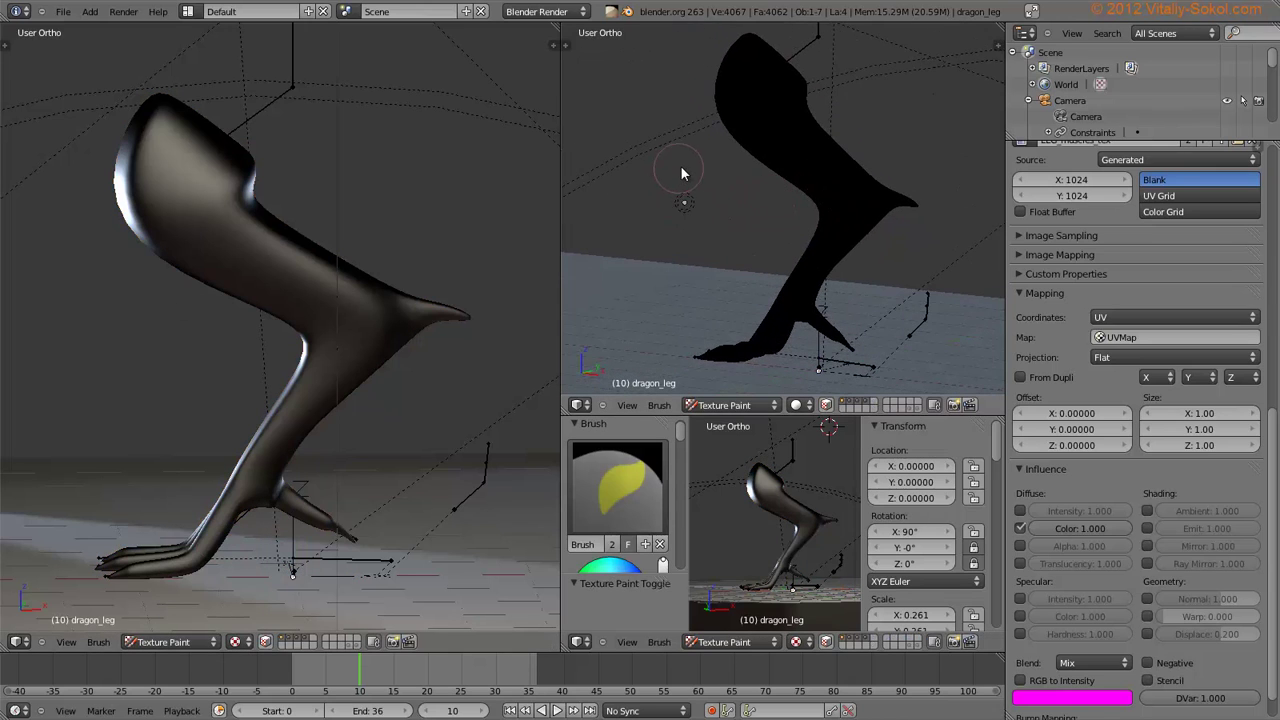
Show the brush settings in the solid-shaded paint view and set the brush colour to white
{"action": "key", "text": "n"}
{"action": "key", "text": "n"}
{"action": "key", "text": "t"}
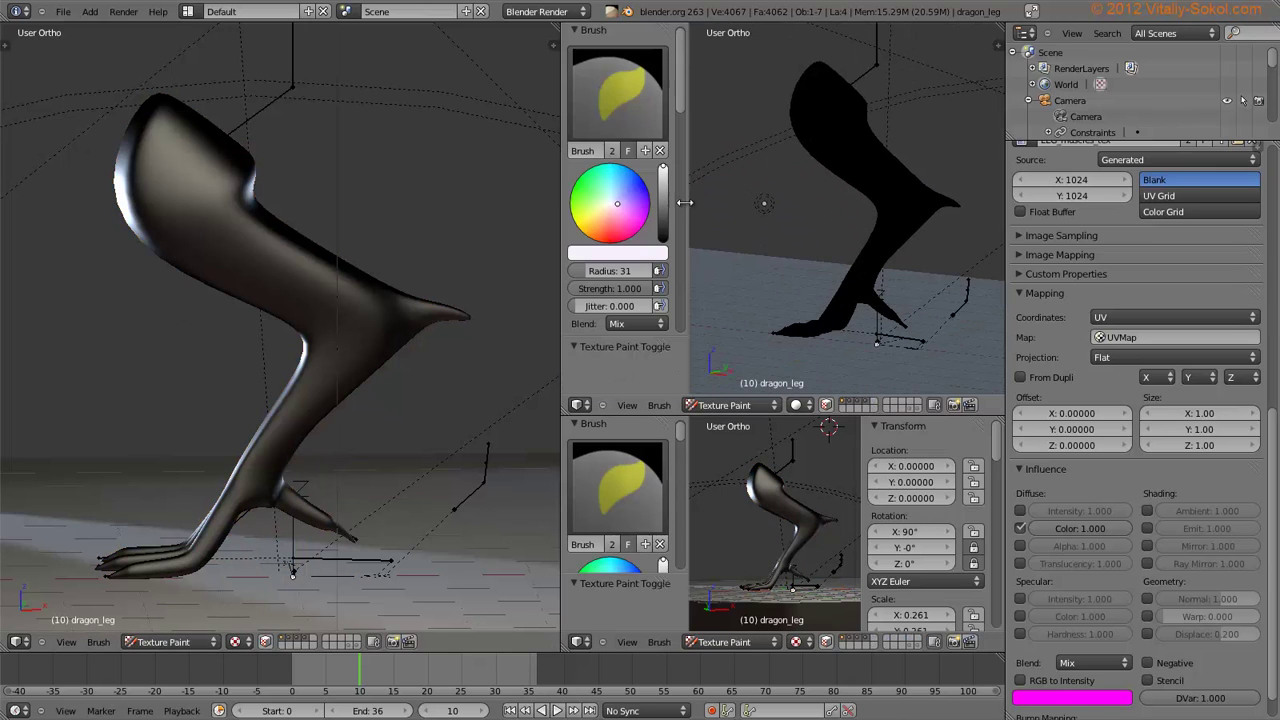
{"action": "left_click", "coordinate": [611, 204]}
Paint white spots on the thigh and the heel joint and connect them with a muscle band
{"action": "scroll", "coordinate": [916, 176], "scroll_direction": "up", "scroll_amount": 3}
{"action": "scroll", "coordinate": [915, 178], "scroll_direction": "down", "scroll_amount": 1}
{"action": "mouse_move", "coordinate": [914, 178]}
{"action": "middle_mouse_down"}
{"action": "mouse_move", "coordinate": [930, 222]}
{"action": "mouse_move", "coordinate": [898, 216]}
{"action": "mouse_move", "coordinate": [843, 150]}
{"action": "middle_mouse_up"}
{"action": "left_click", "coordinate": [933, 225]}
{"action": "left_click", "coordinate": [779, 123]}
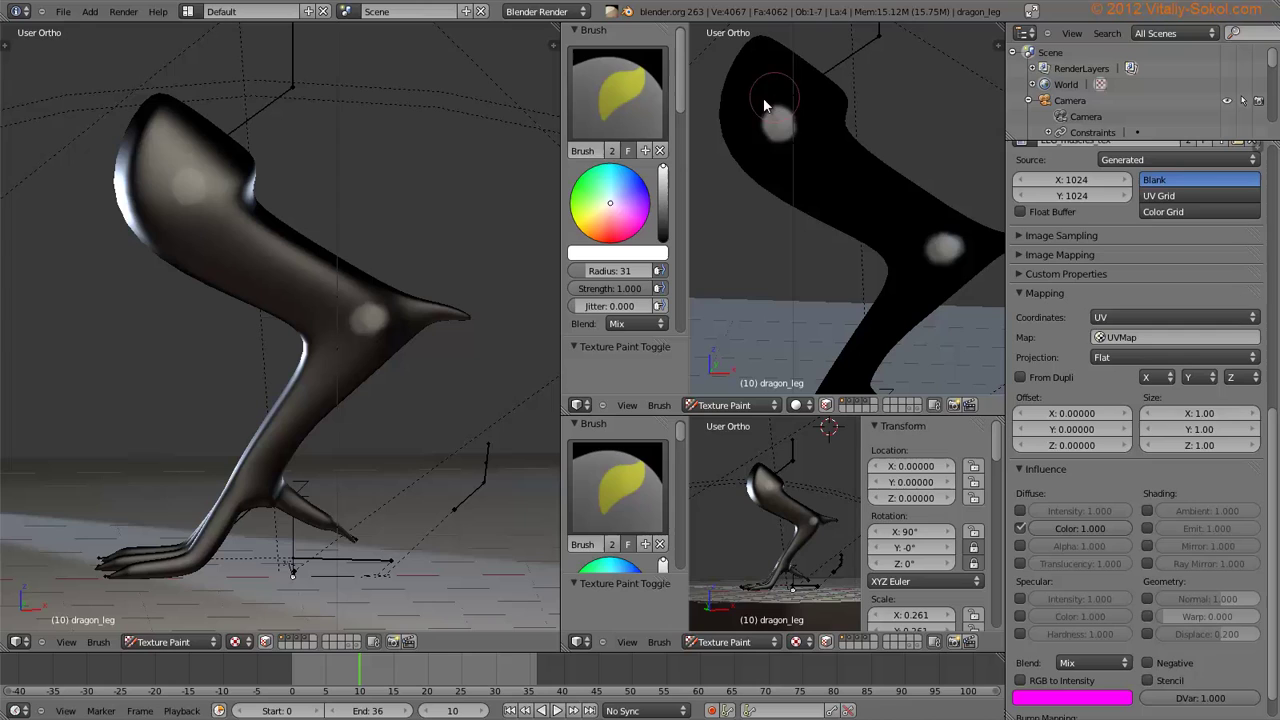
{"action": "mouse_move", "coordinate": [764, 131]}
{"action": "left_mouse_down"}
{"action": "mouse_move", "coordinate": [769, 112]}
{"action": "mouse_move", "coordinate": [784, 124]}
{"action": "left_mouse_up"}
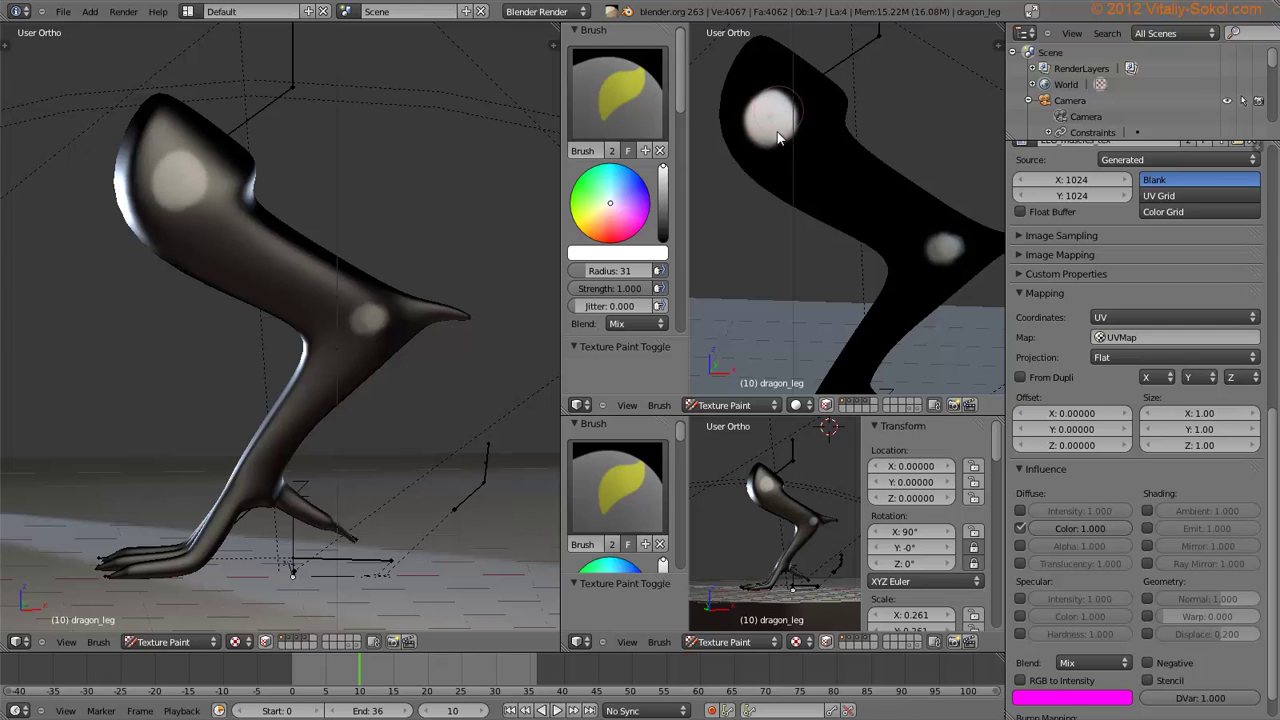
{"action": "left_click_drag", "start_coordinate": [854, 185], "coordinate": [772, 114]}
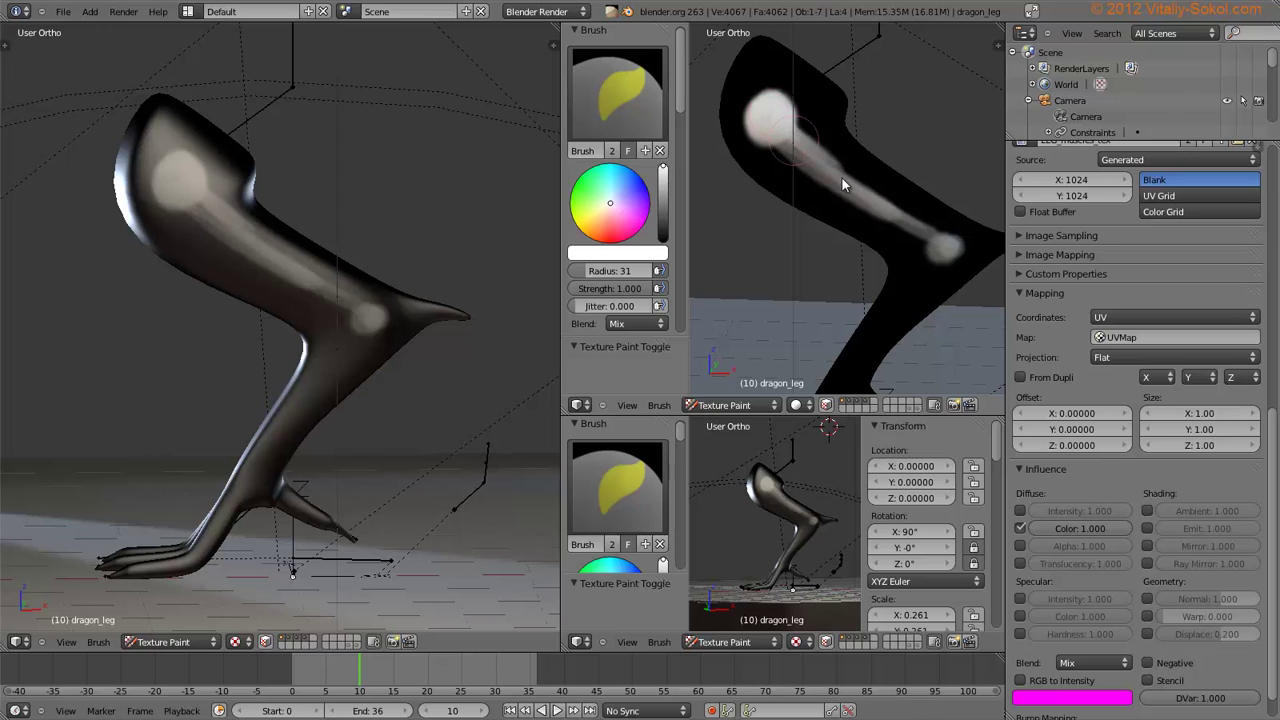
{"action": "left_click_drag", "start_coordinate": [948, 243], "coordinate": [955, 257]}
Extend the white muscle strokes down the lower leg and widen the patch on the upper thigh
{"action": "middle_click_drag", "start_coordinate": [936, 185], "coordinate": [923, 71], "text": "shift"}
{"action": "left_click_drag", "start_coordinate": [832, 276], "coordinate": [908, 165]}
{"action": "mouse_move", "coordinate": [908, 165]}
{"action": "left_mouse_down"}
{"action": "mouse_move", "coordinate": [842, 254]}
{"action": "mouse_move", "coordinate": [916, 158]}
{"action": "mouse_move", "coordinate": [790, 325]}
{"action": "left_mouse_up"}
{"action": "middle_click_drag", "start_coordinate": [931, 133], "coordinate": [917, 171], "text": "shift"}
{"action": "left_click_drag", "start_coordinate": [917, 171], "coordinate": [945, 168]}
{"action": "middle_click_drag", "start_coordinate": [945, 168], "coordinate": [969, 248], "text": "shift"}
{"action": "mouse_move", "coordinate": [808, 105]}
{"action": "left_mouse_down"}
{"action": "mouse_move", "coordinate": [780, 86]}
{"action": "mouse_move", "coordinate": [767, 95]}
{"action": "mouse_move", "coordinate": [797, 137]}
{"action": "mouse_move", "coordinate": [785, 82]}
{"action": "left_mouse_up"}
Reduce the brush radius to 14 and paint thin muscle strands along the thigh's underside towards the joint
{"action": "key", "text": "bracketleft"}
{"action": "key", "text": "bracketleft"}
{"action": "key", "text": "bracketleft"}
{"action": "key", "text": "bracketleft"}
{"action": "key", "text": "bracketleft"}
{"action": "key", "text": "bracketleft"}
{"action": "mouse_move", "coordinate": [775, 128]}
{"action": "middle_mouse_down"}
{"action": "mouse_move", "coordinate": [764, 152]}
{"action": "mouse_move", "coordinate": [760, 125]}
{"action": "middle_mouse_up"}
{"action": "left_click_drag", "start_coordinate": [760, 128], "coordinate": [889, 220]}
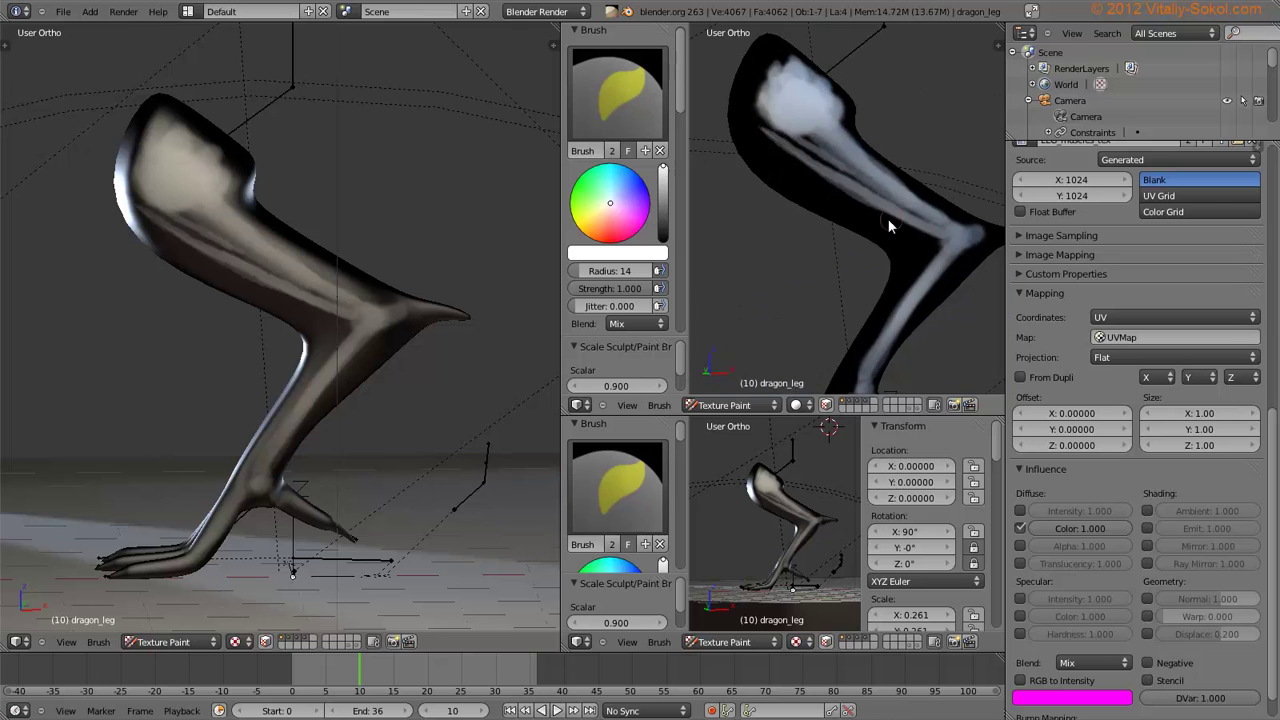
{"action": "middle_click_drag", "start_coordinate": [889, 220], "coordinate": [906, 240]}
{"action": "left_click_drag", "start_coordinate": [903, 260], "coordinate": [868, 195]}
{"action": "middle_click_drag", "start_coordinate": [868, 195], "coordinate": [850, 222]}
{"action": "left_click_drag", "start_coordinate": [873, 228], "coordinate": [926, 244]}
{"action": "middle_click_drag", "start_coordinate": [925, 250], "coordinate": [880, 242]}
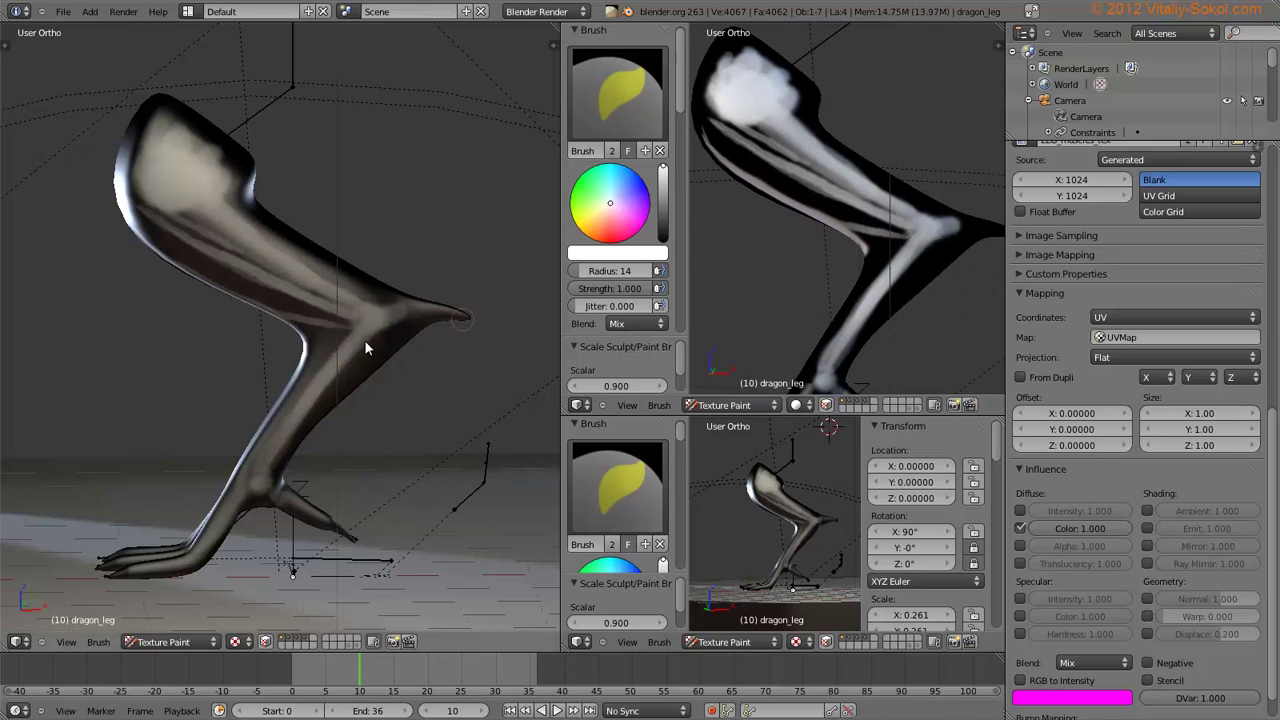
Check the painted muscles in the textured view and disable the LEG_muscles texture in the leg's material
{"action": "middle_click_drag", "start_coordinate": [364, 343], "coordinate": [318, 400]}
{"action": "left_click", "coordinate": [238, 642]}
{"action": "mouse_move", "coordinate": [446, 237]}
{"action": "middle_mouse_down"}
{"action": "mouse_move", "coordinate": [480, 225]}
{"action": "mouse_move", "coordinate": [357, 243]}
{"action": "mouse_move", "coordinate": [224, 224]}
{"action": "mouse_move", "coordinate": [283, 340]}
{"action": "mouse_move", "coordinate": [199, 224]}
{"action": "middle_mouse_up"}
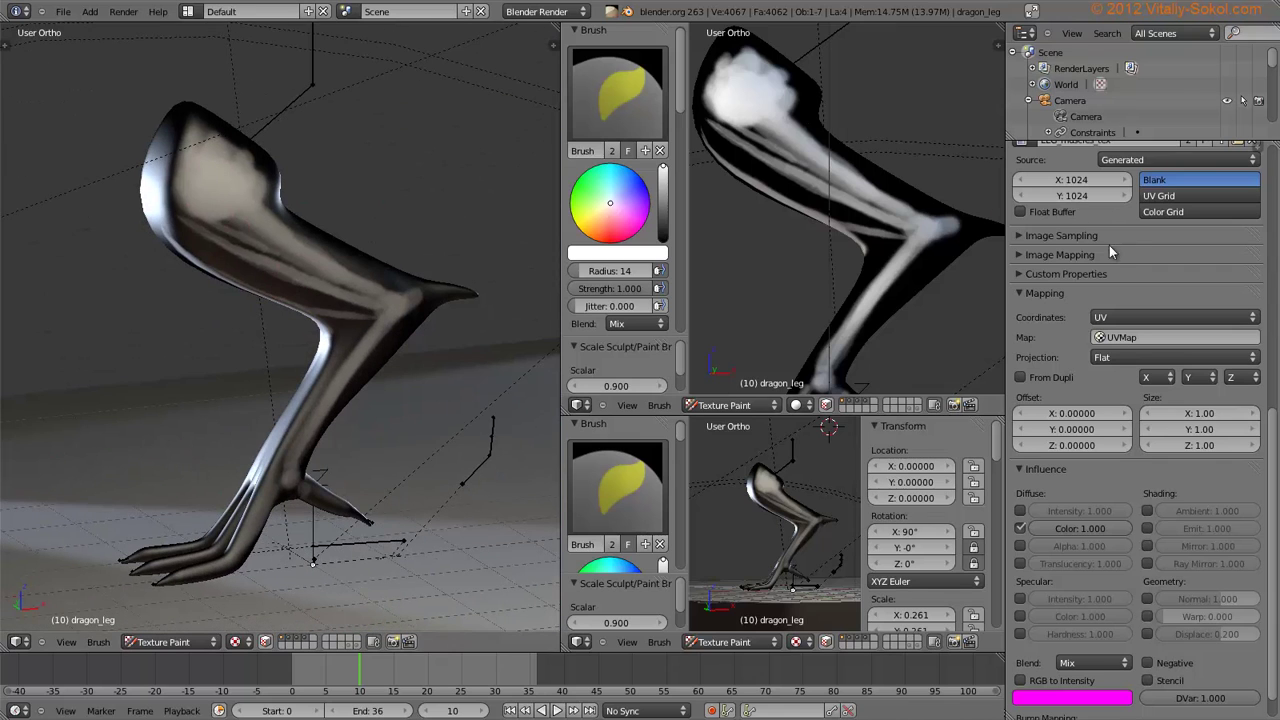
{"action": "scroll", "coordinate": [1155, 225], "scroll_direction": "up", "scroll_amount": 10}
{"action": "scroll", "coordinate": [1154, 219], "scroll_direction": "up", "scroll_amount": 1}
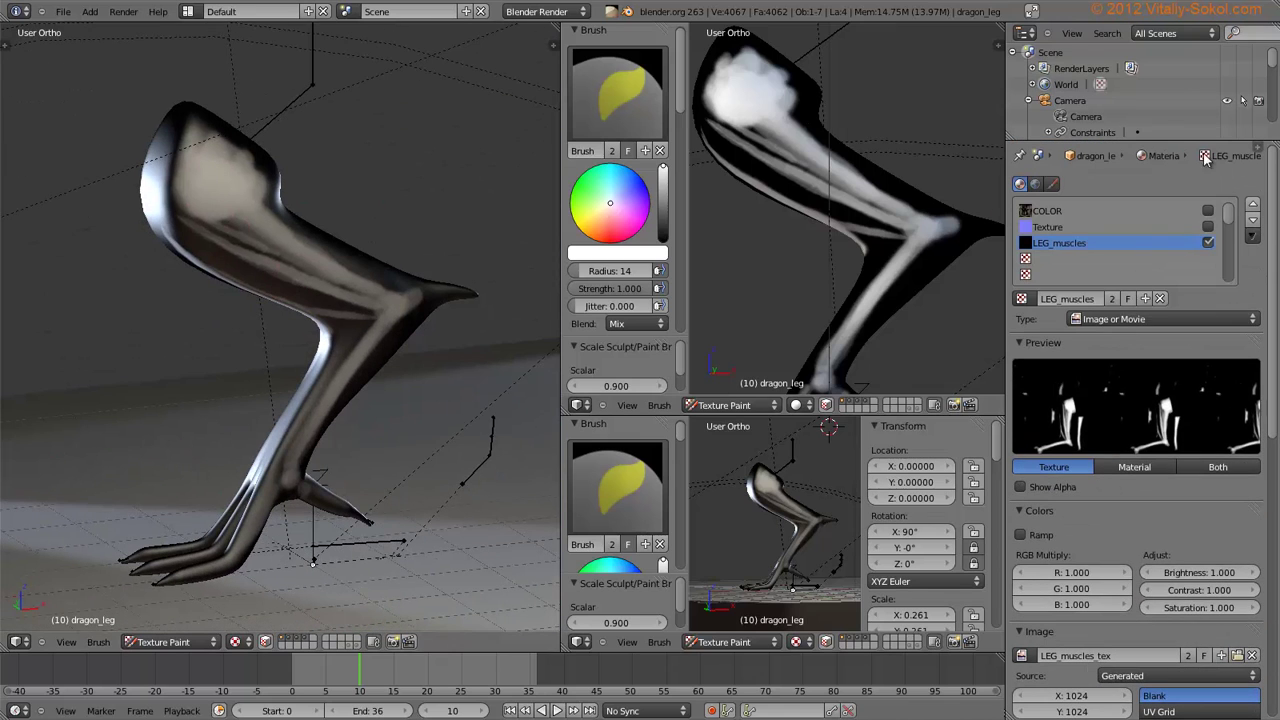
{"action": "left_click", "coordinate": [1208, 242]}
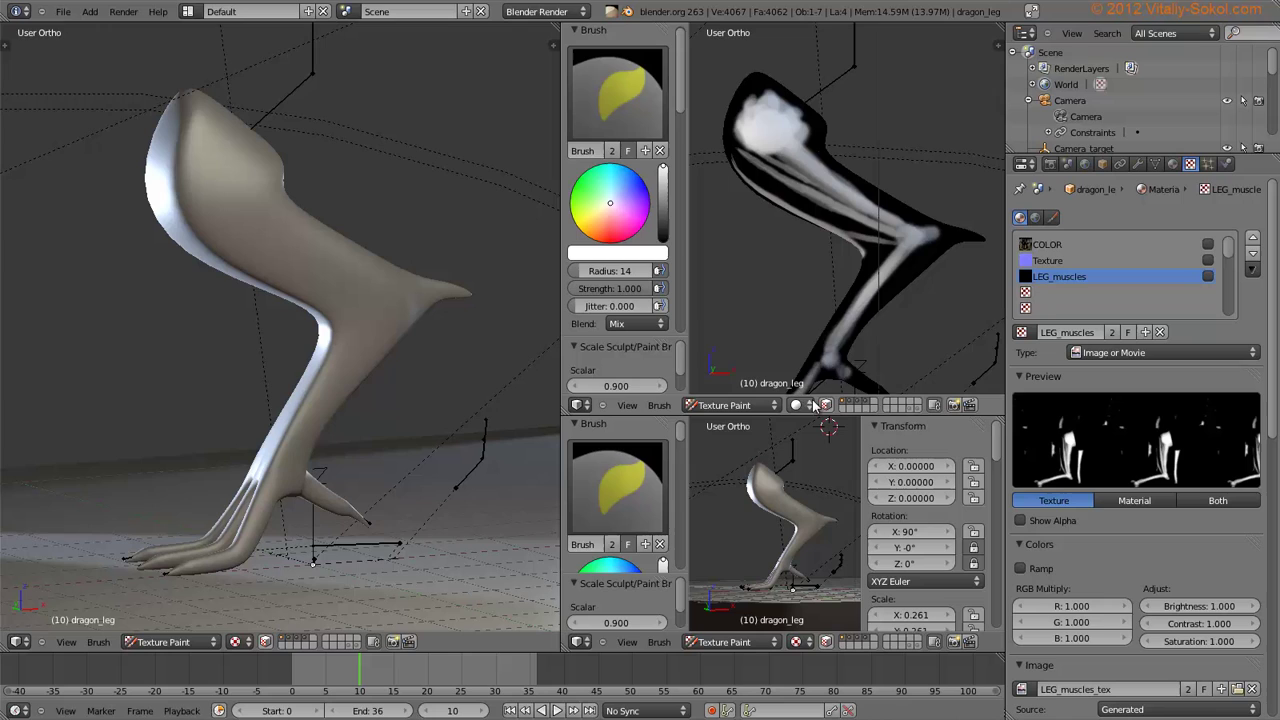
Set the paint view's shading to Solid and continue the white muscle strokes around the other sides of the leg
{"action": "left_click", "coordinate": [813, 404]}
{"action": "left_click", "coordinate": [830, 355]}
{"action": "mouse_move", "coordinate": [832, 298]}
{"action": "middle_mouse_down"}
{"action": "mouse_move", "coordinate": [817, 277]}
{"action": "mouse_move", "coordinate": [856, 212]}
{"action": "mouse_move", "coordinate": [782, 170]}
{"action": "middle_mouse_up"}
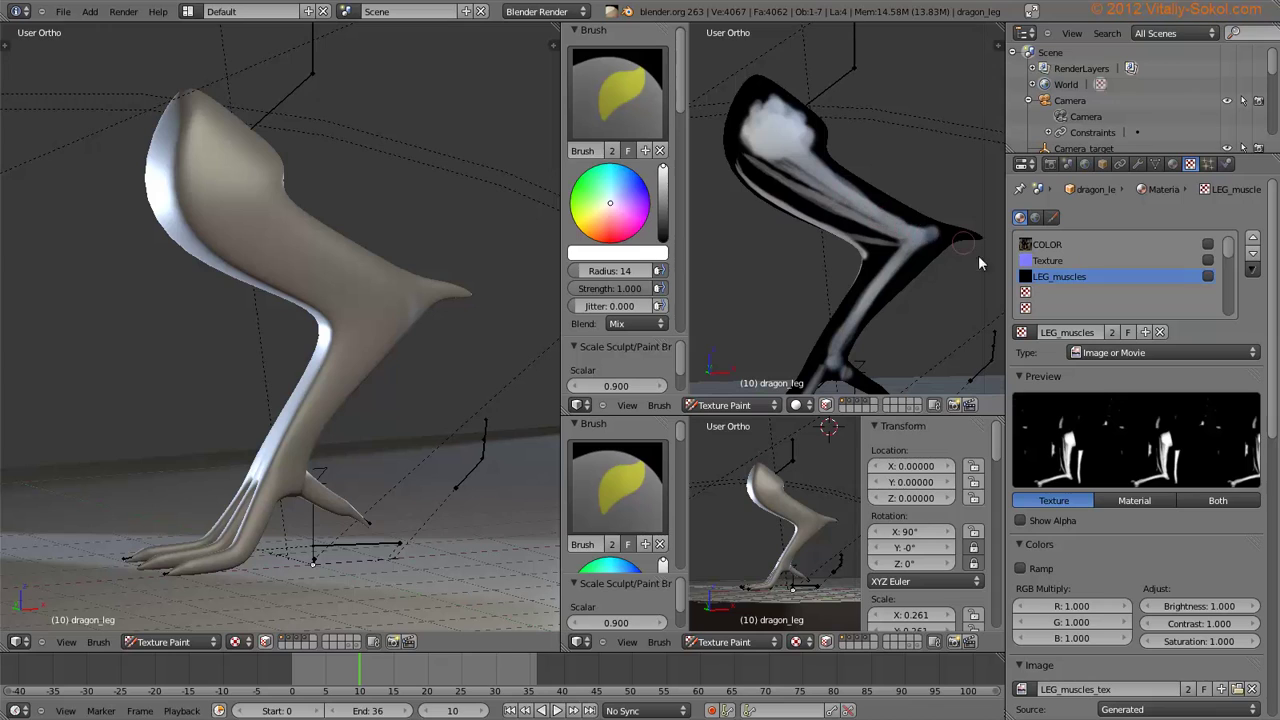
{"action": "middle_click_drag", "start_coordinate": [978, 255], "coordinate": [815, 190]}
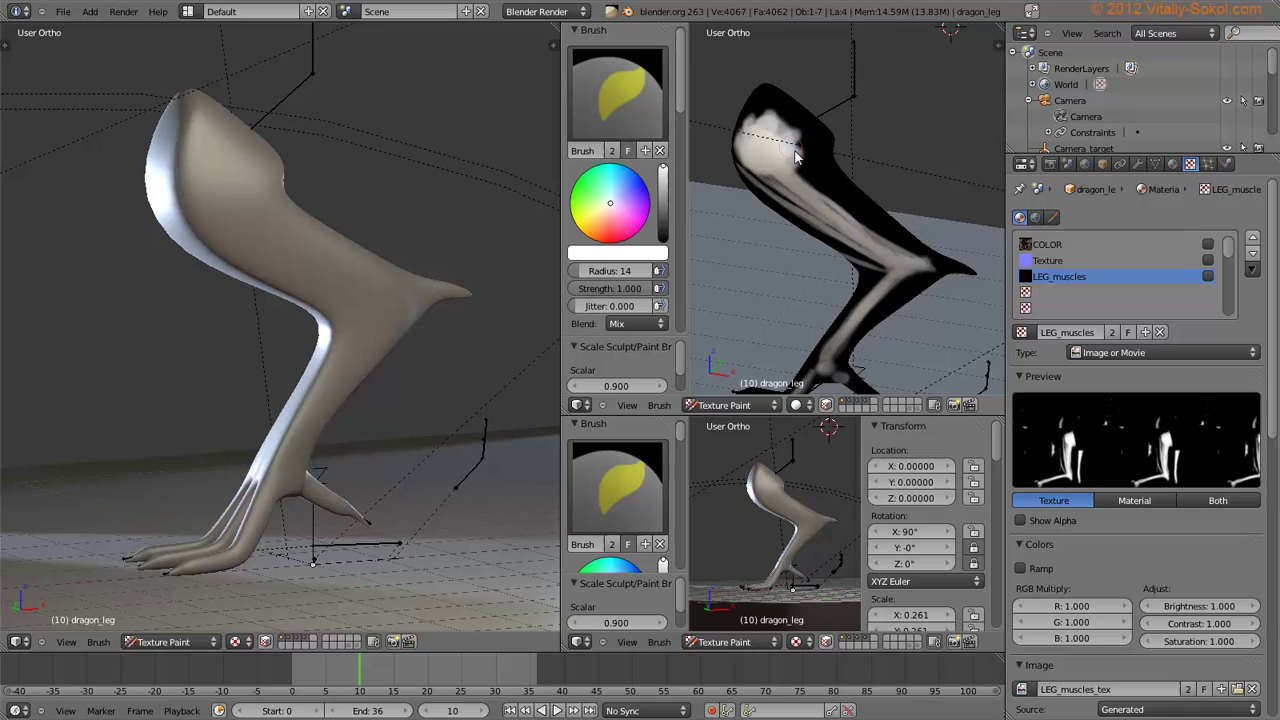
{"action": "middle_click_drag", "start_coordinate": [871, 238], "coordinate": [868, 162]}
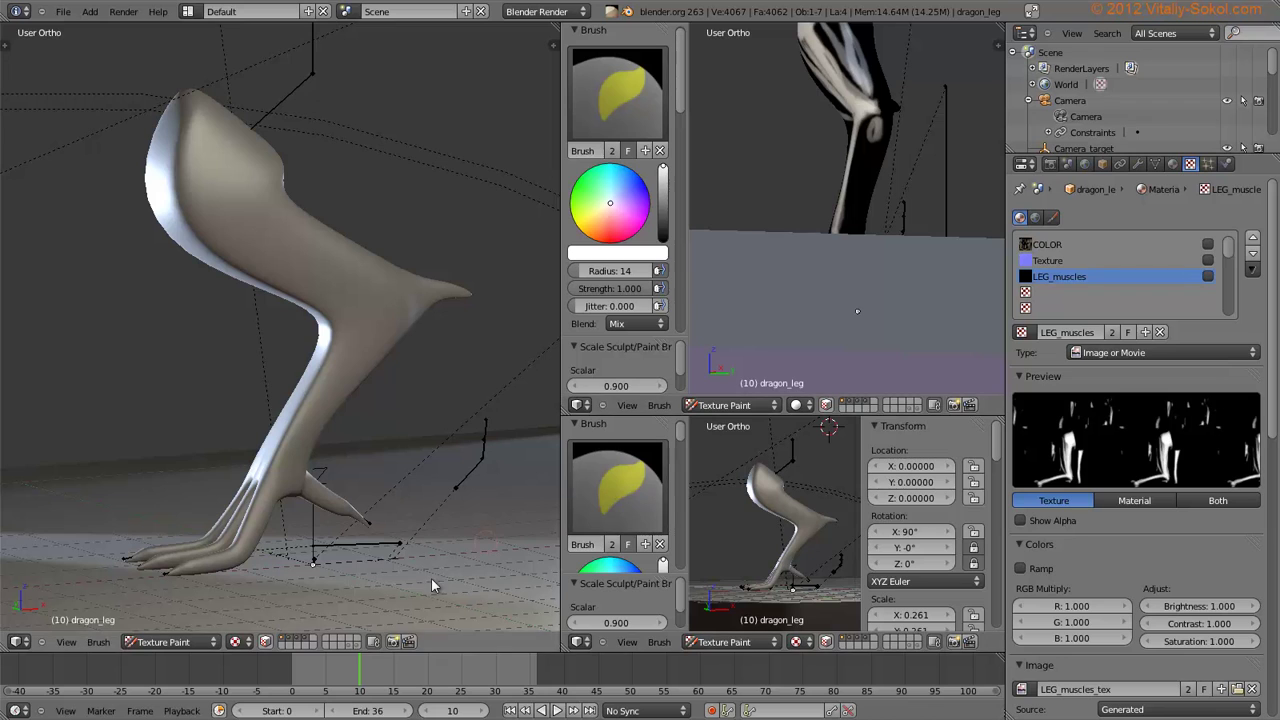
Hide the floor's layer and paint white tendon strokes on the lower leg and foot
{"action": "left_click", "coordinate": [306, 641]}
{"action": "scroll", "coordinate": [856, 140], "scroll_direction": "up", "scroll_amount": 2}
{"action": "left_click_drag", "start_coordinate": [868, 90], "coordinate": [842, 268]}
{"action": "mouse_move", "coordinate": [842, 268]}
{"action": "middle_mouse_down"}
{"action": "mouse_move", "coordinate": [863, 199]}
{"action": "mouse_move", "coordinate": [817, 252]}
{"action": "mouse_move", "coordinate": [843, 160]}
{"action": "middle_mouse_up"}
{"action": "scroll", "coordinate": [817, 252], "scroll_direction": "up", "scroll_amount": 2}
{"action": "middle_click_drag", "start_coordinate": [750, 252], "coordinate": [822, 258]}
{"action": "middle_click_drag", "start_coordinate": [803, 336], "coordinate": [826, 262]}
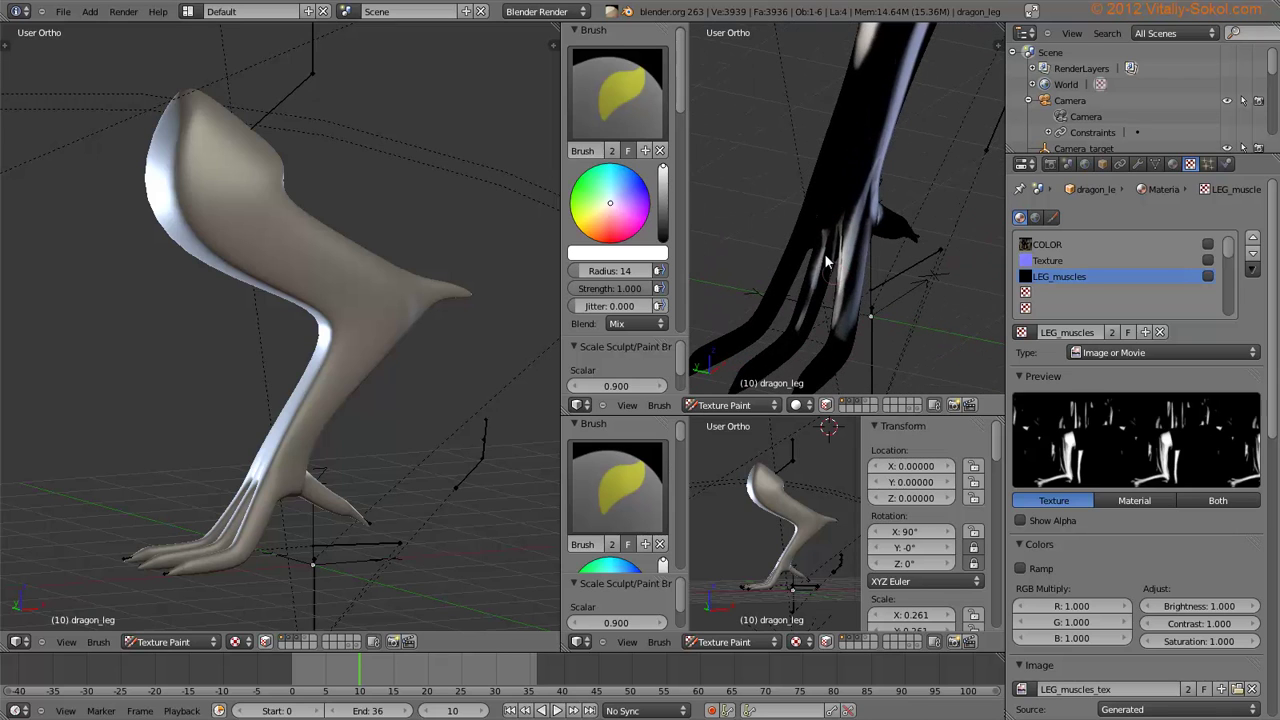
{"action": "middle_click_drag", "start_coordinate": [757, 325], "coordinate": [931, 120]}
{"action": "middle_click_drag", "start_coordinate": [870, 195], "coordinate": [875, 285], "text": "shift"}
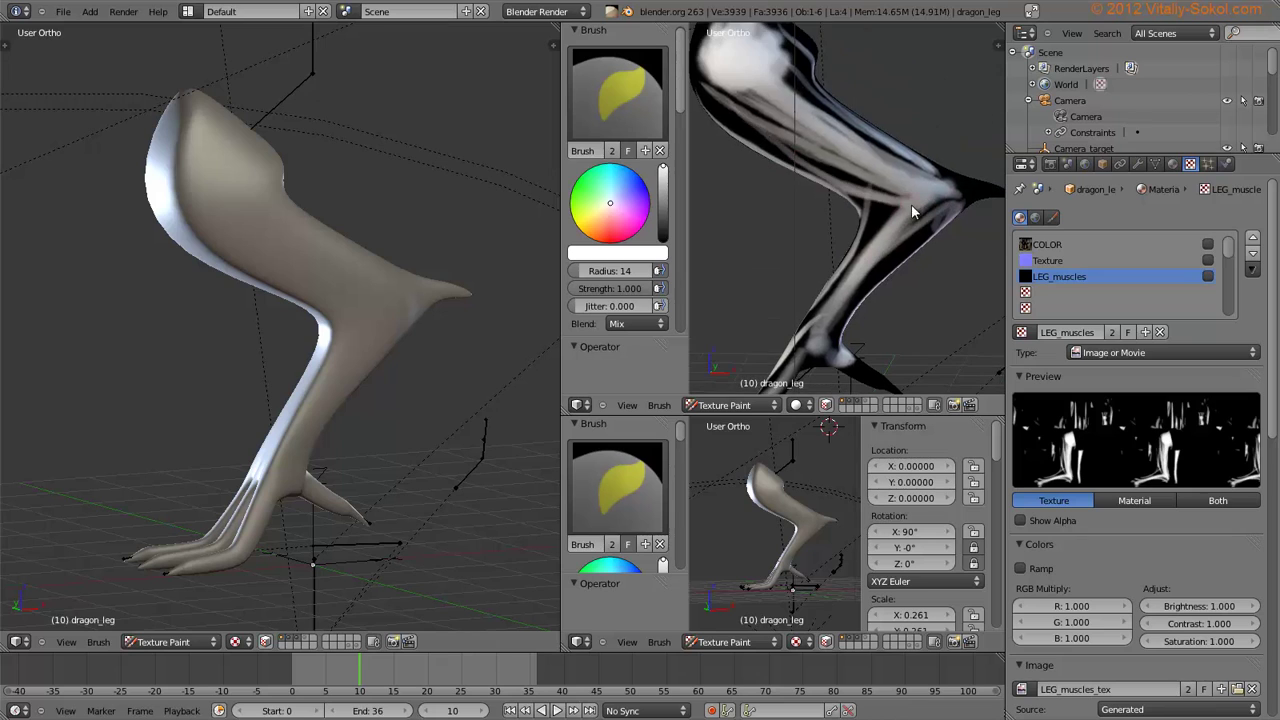
Sample black to paint dark gaps between the muscles around the joint, and sample a near-white brush colour from the leg
{"action": "scroll", "coordinate": [835, 244], "scroll_direction": "up", "scroll_amount": 3}
{"action": "key", "text": "s"}
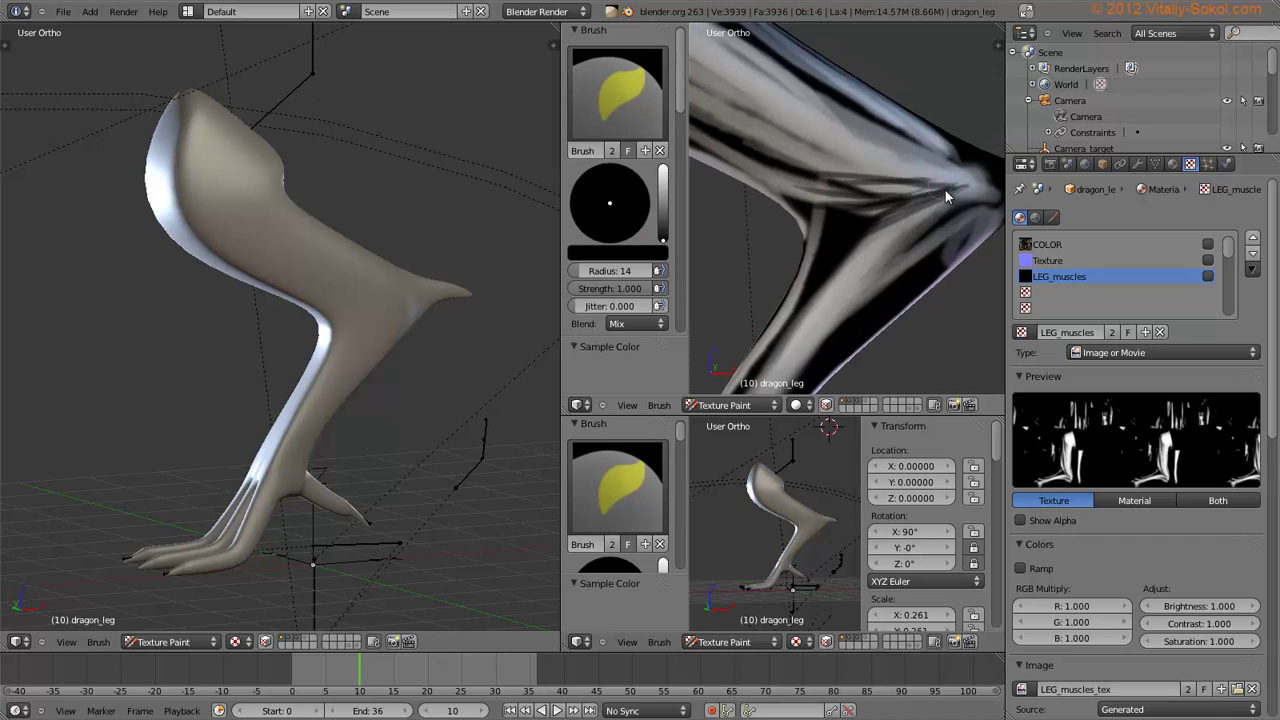
{"action": "scroll", "coordinate": [945, 190], "scroll_direction": "down", "scroll_amount": 2}
{"action": "middle_click_drag", "start_coordinate": [945, 190], "coordinate": [868, 208], "text": "shift"}
{"action": "mouse_move", "coordinate": [868, 208]}
{"action": "right_mouse_down"}
{"action": "mouse_move", "coordinate": [857, 205]}
{"action": "mouse_move", "coordinate": [870, 209]}
{"action": "right_mouse_up"}
{"action": "mouse_move", "coordinate": [870, 209]}
{"action": "middle_mouse_down"}
{"action": "mouse_move", "coordinate": [762, 311]}
{"action": "mouse_move", "coordinate": [776, 216]}
{"action": "mouse_move", "coordinate": [874, 226]}
{"action": "middle_mouse_up"}
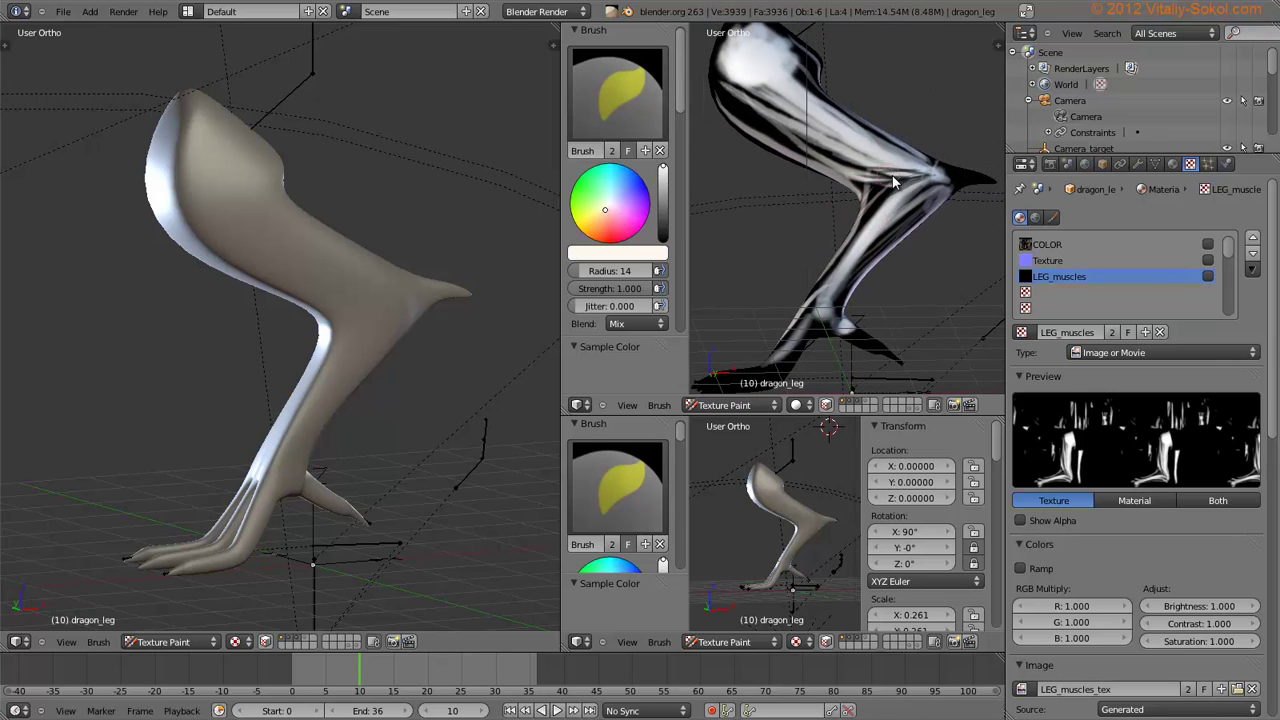
{"action": "key", "text": "s"}
Return the dragon leg to Object Mode and select it
{"action": "left_click", "coordinate": [168, 640]}
{"action": "left_click", "coordinate": [180, 617]}
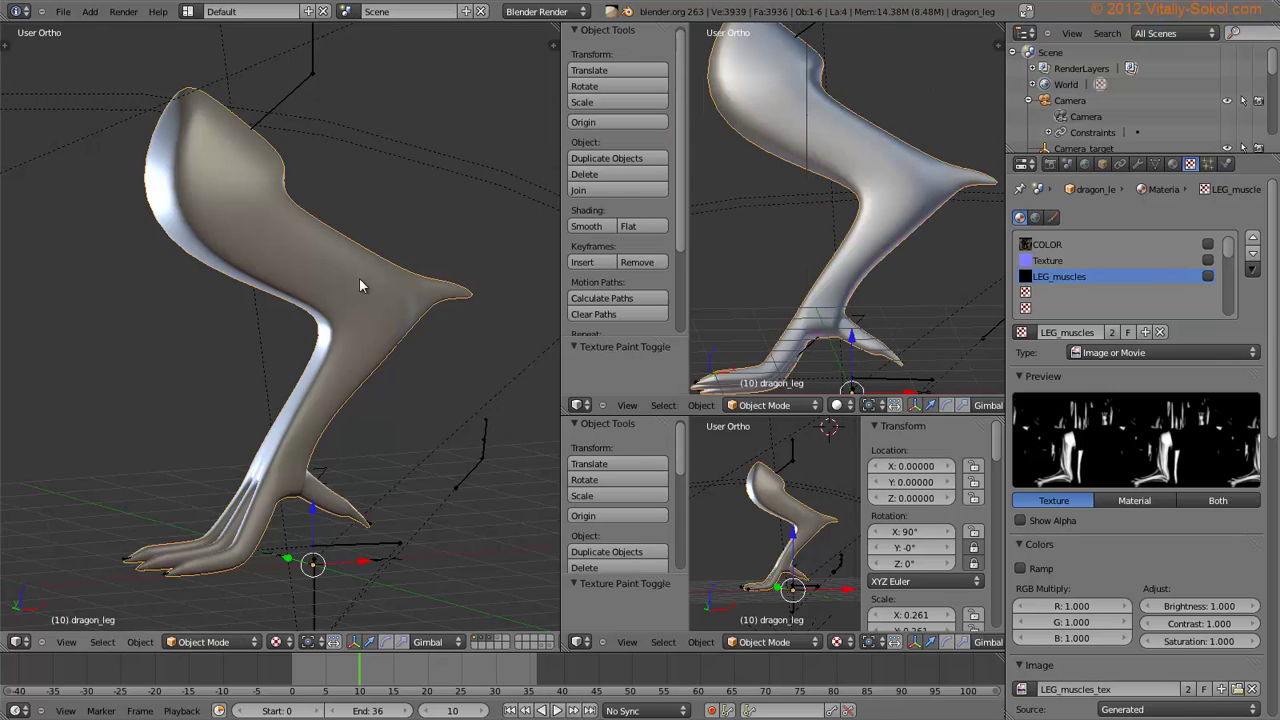
{"action": "right_click", "coordinate": [360, 282]}
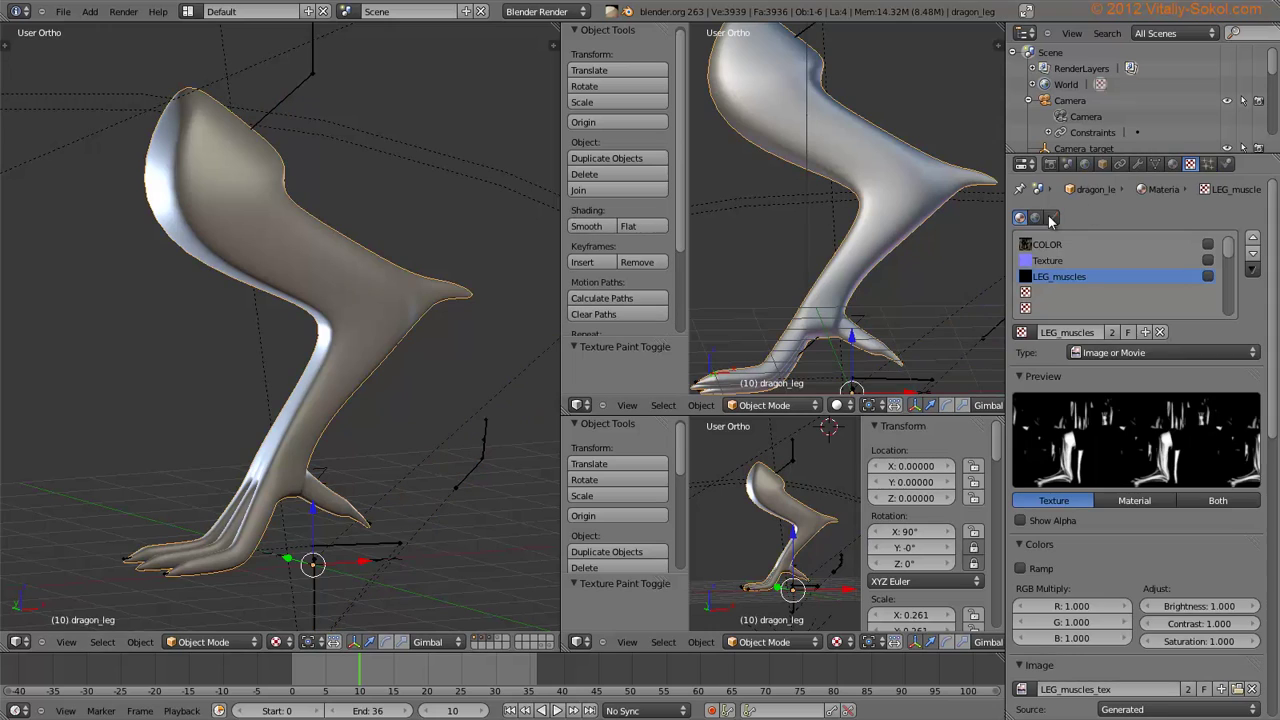
Add a Displace modifier to the dragon leg and collapse the Subsurf modifier's settings
{"action": "left_click", "coordinate": [1137, 165]}
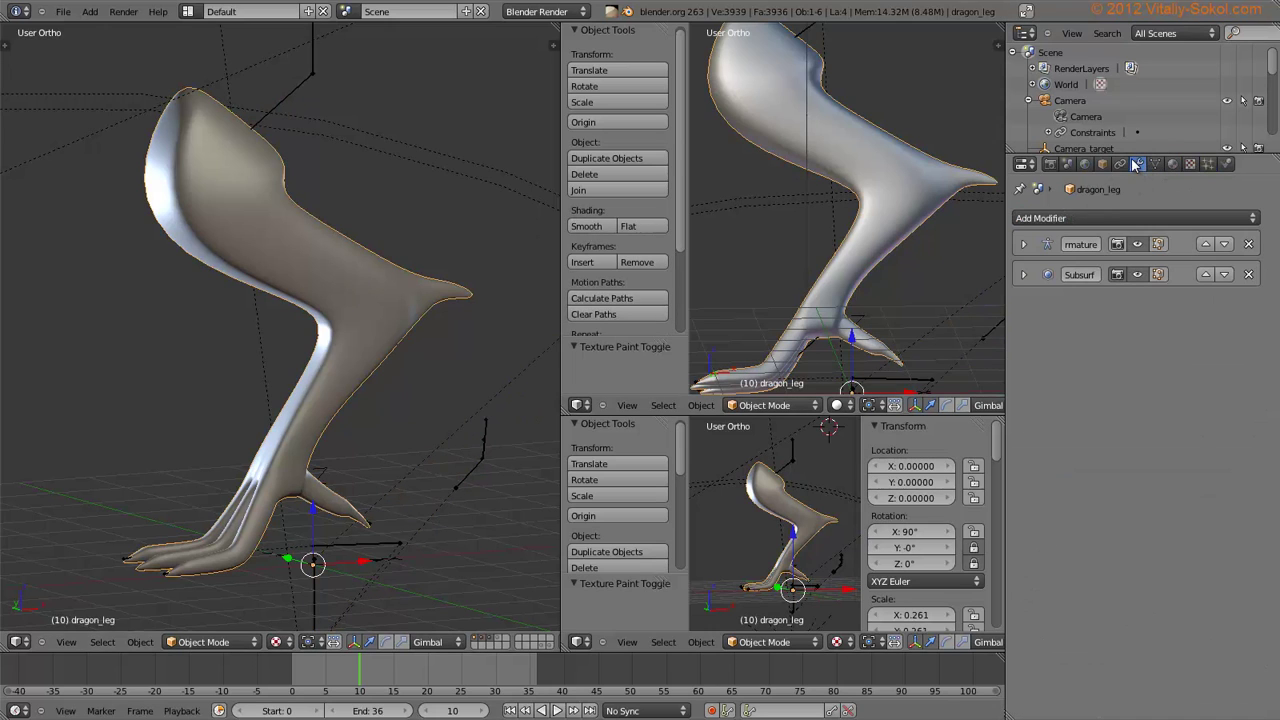
{"action": "left_click", "coordinate": [1070, 217]}
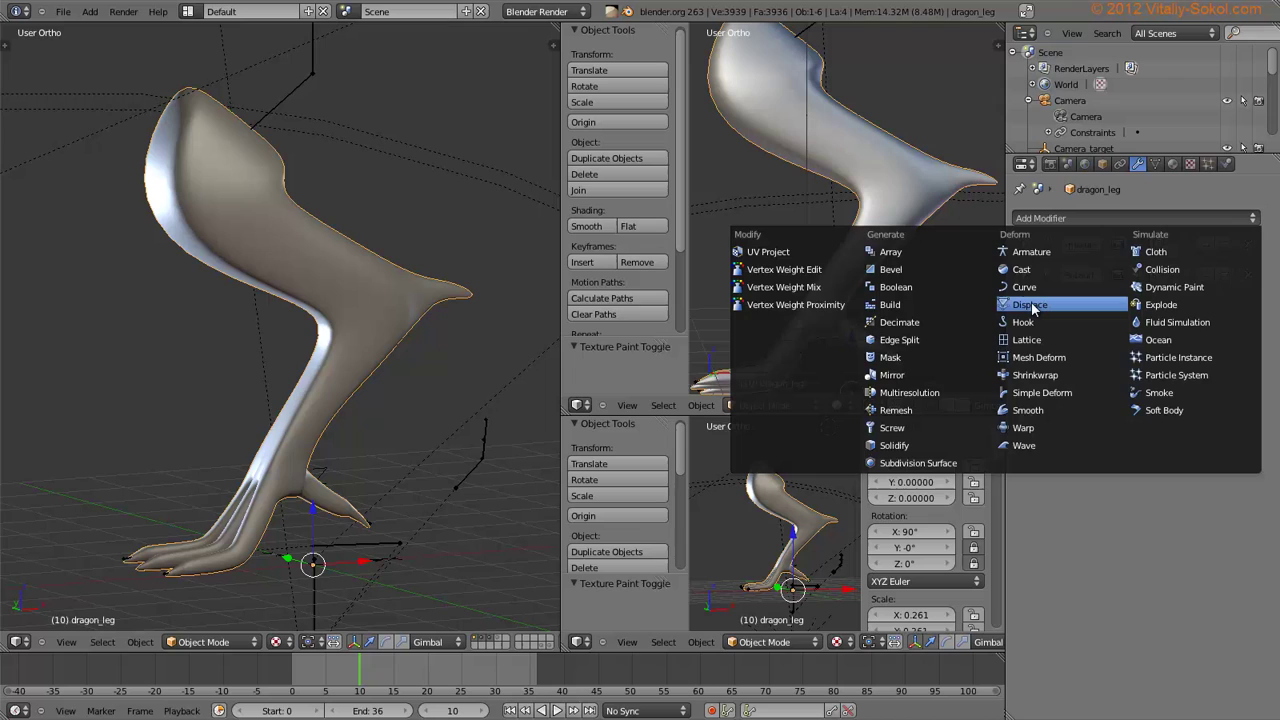
{"action": "left_click", "coordinate": [1036, 306]}
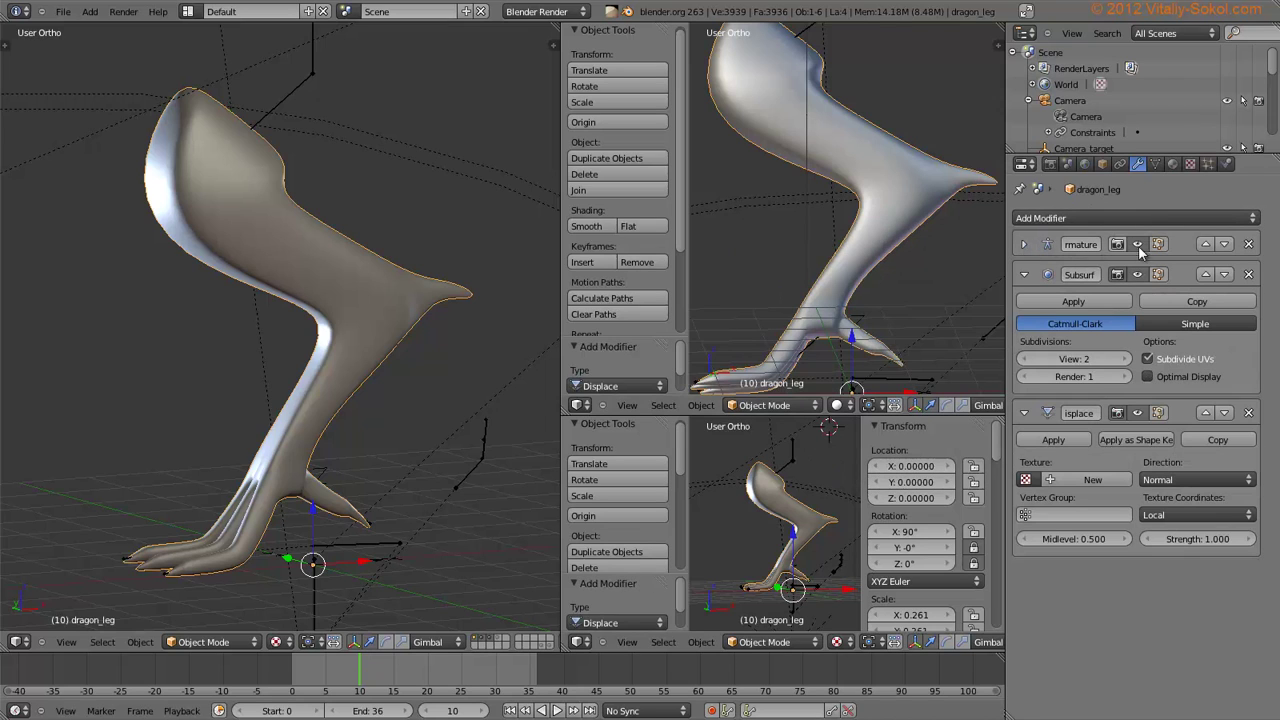
{"action": "left_click", "coordinate": [1072, 281]}
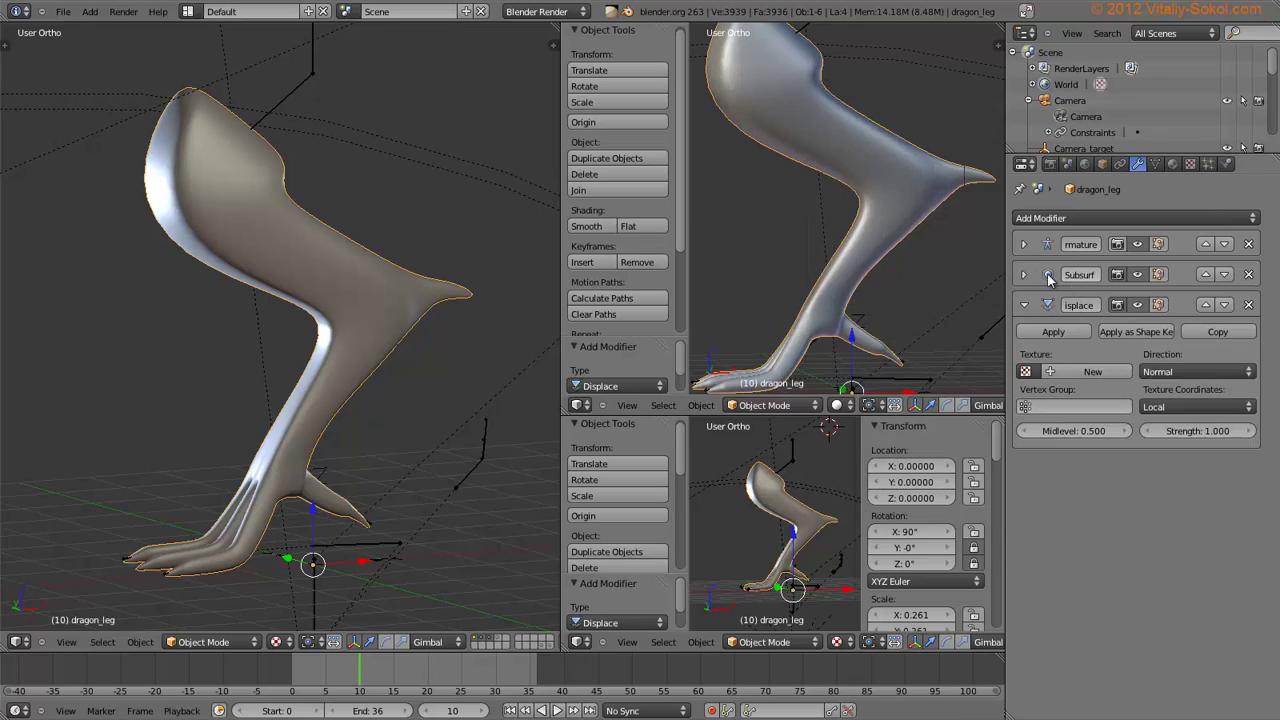
{"action": "left_click", "coordinate": [1024, 275]}
{"action": "left_click", "coordinate": [1024, 276]}
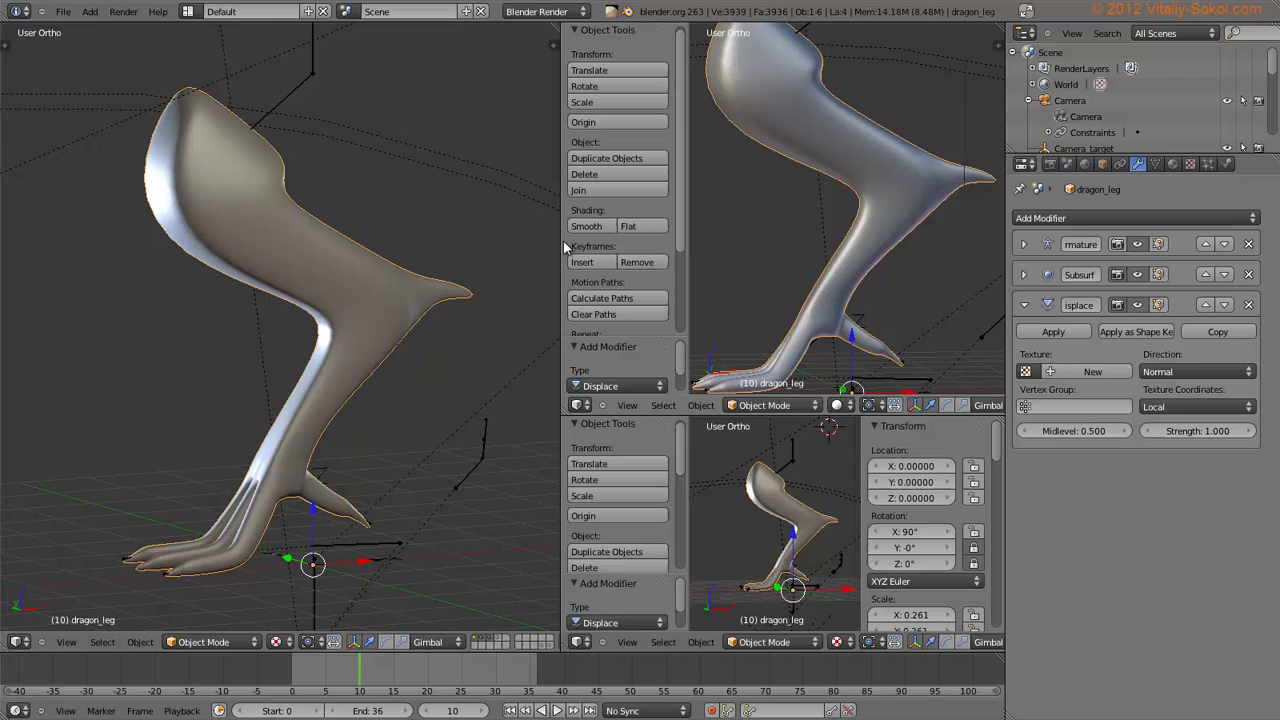
Widen the stacked 3D views and assign the LEG_muscles texture to the Displace modifier
{"action": "left_click_drag", "start_coordinate": [563, 240], "coordinate": [422, 240]}
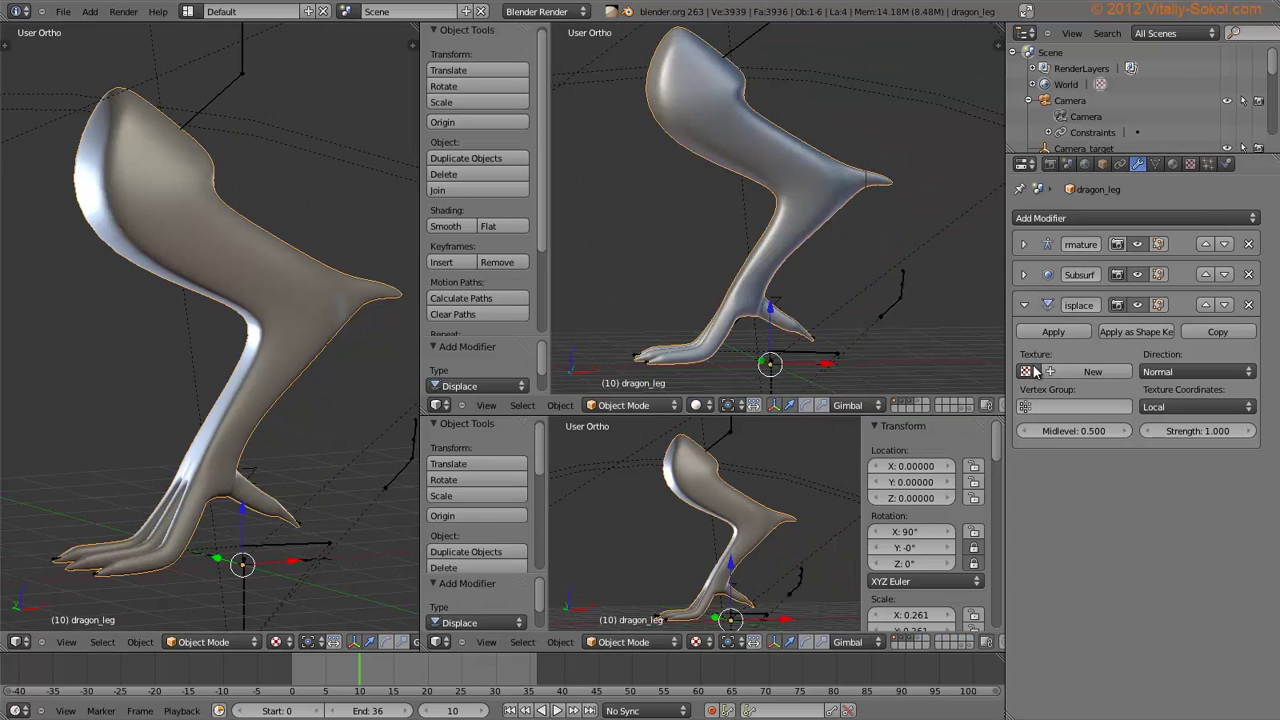
{"action": "left_click", "coordinate": [1027, 371]}
{"action": "left_click", "coordinate": [1089, 428]}
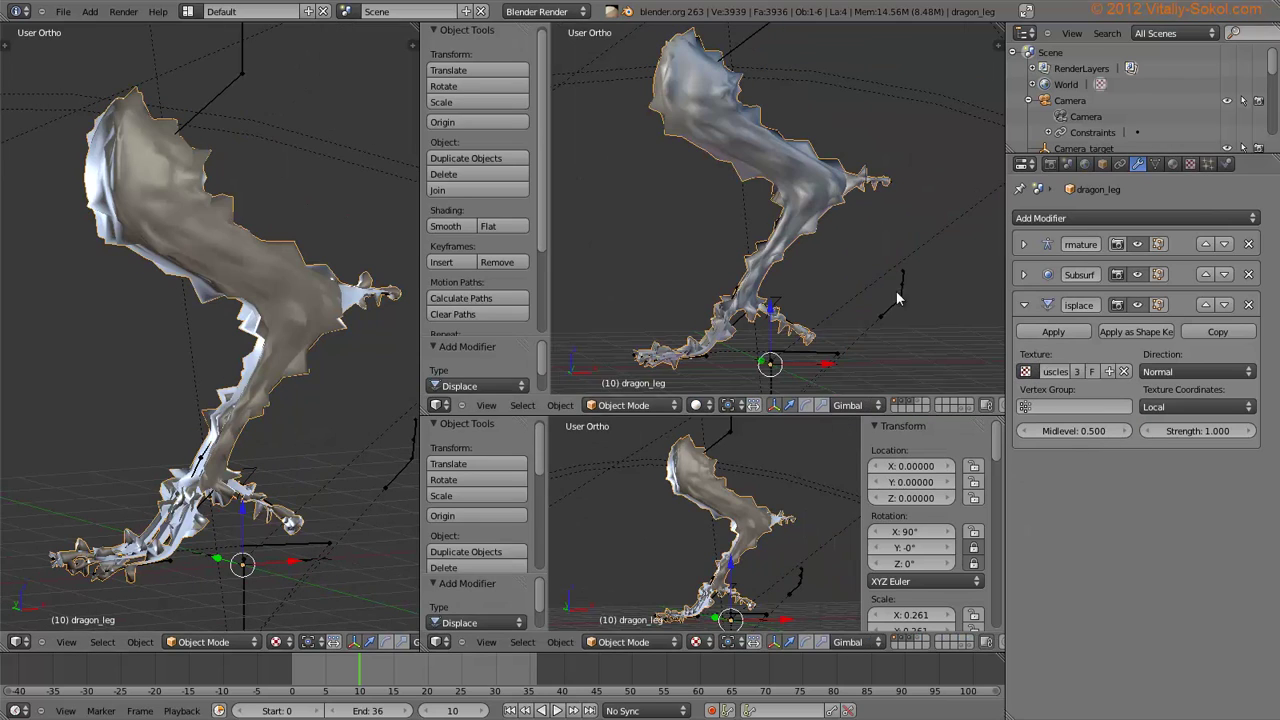
{"action": "middle_click_drag", "start_coordinate": [887, 212], "coordinate": [916, 180]}
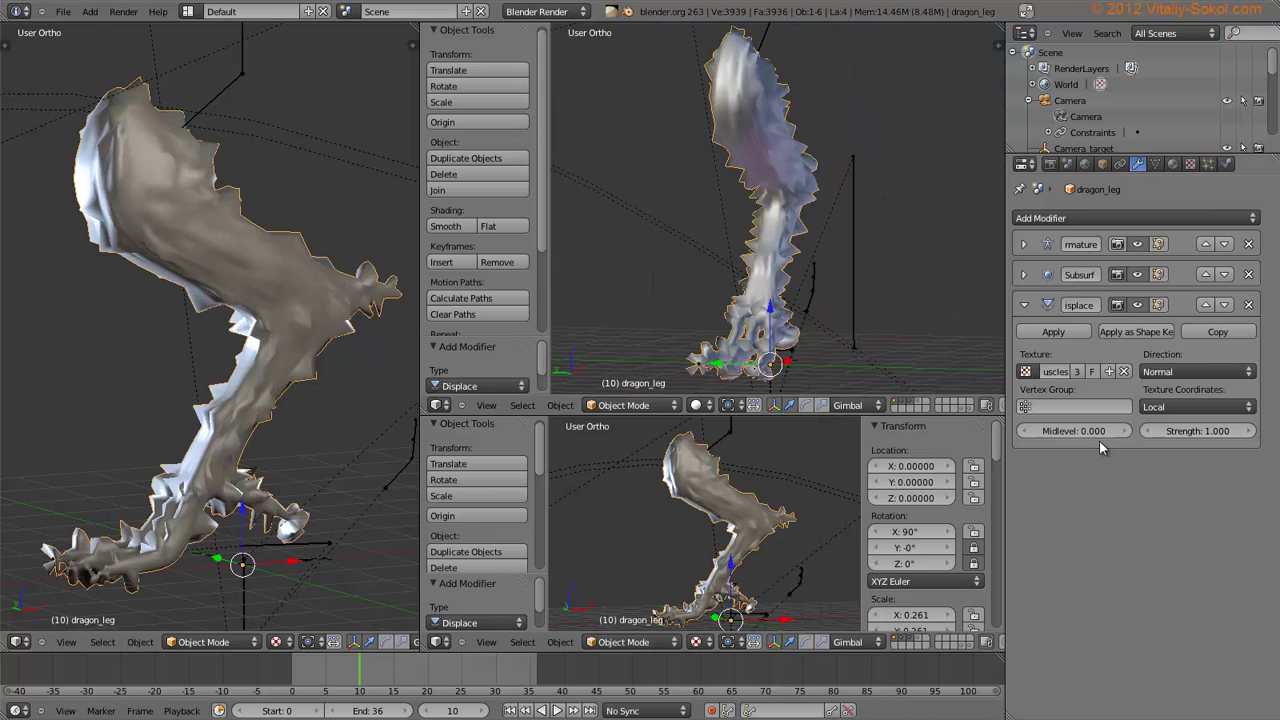
Set the Displace modifier's strength to 0.5 and its texture coordinates to UV
{"action": "left_click", "coordinate": [1238, 434]}
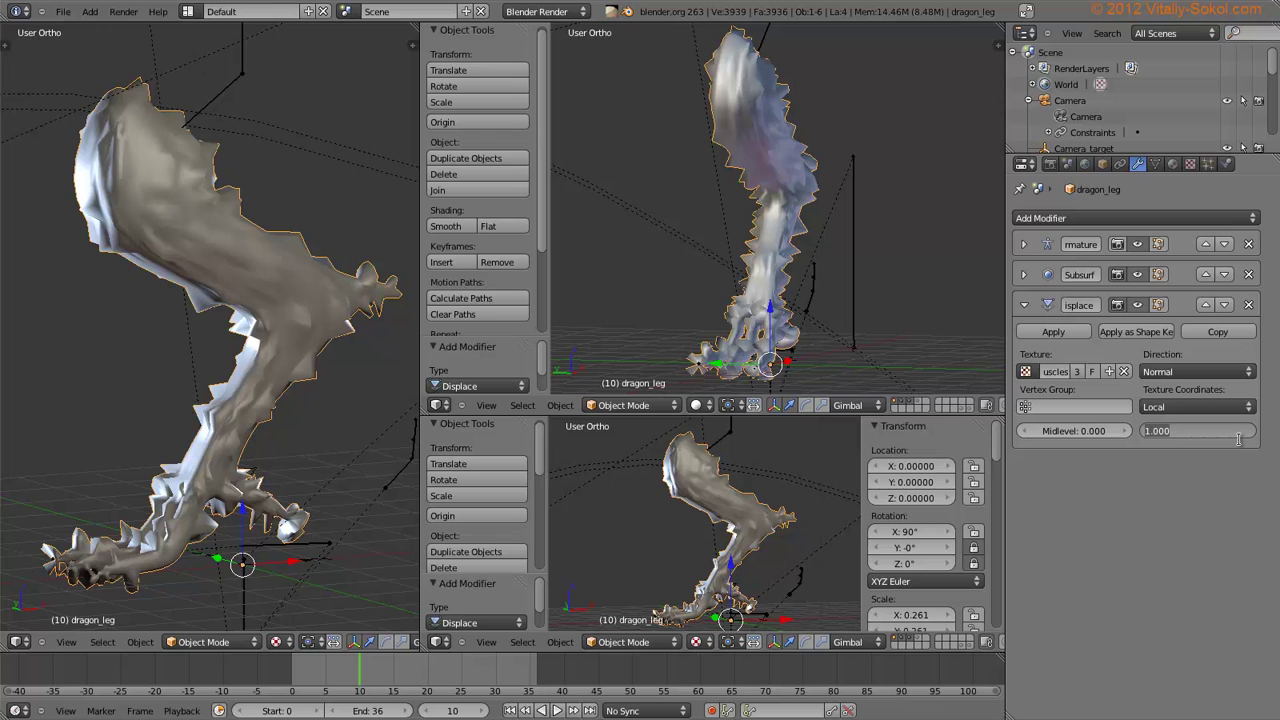
{"action": "key", "text": "Return"}
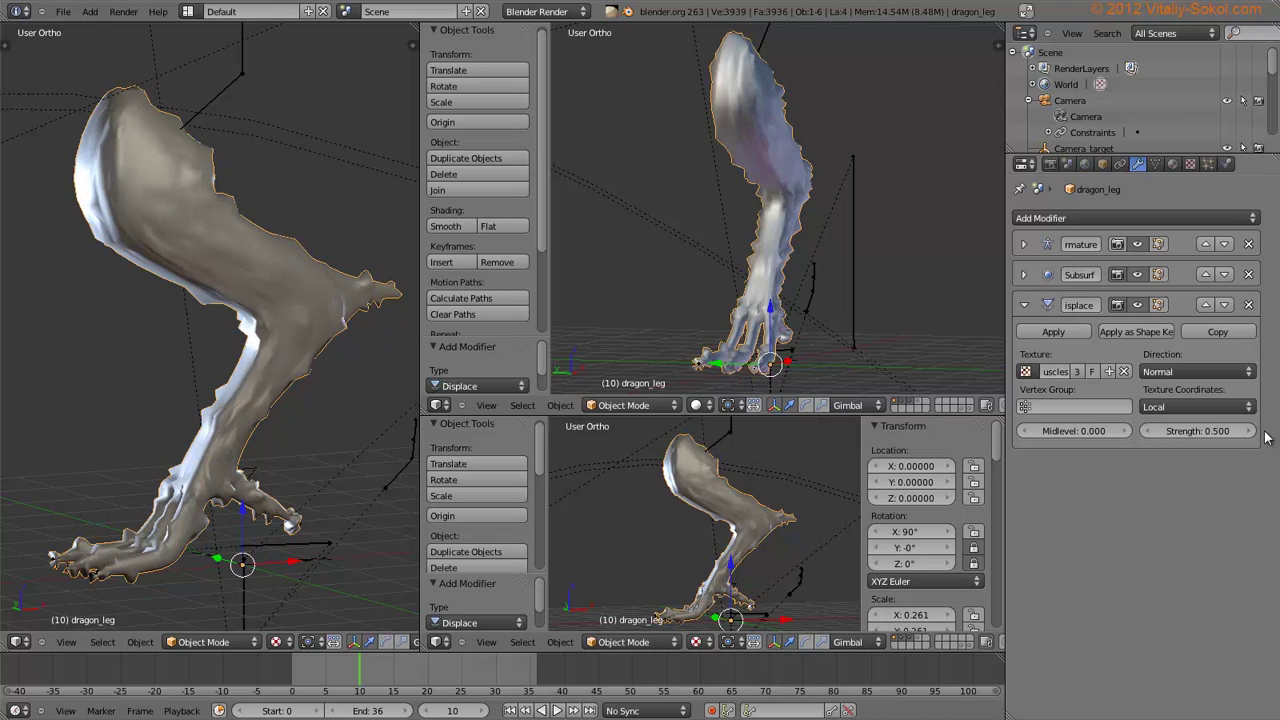
{"action": "middle_click_drag", "start_coordinate": [580, 265], "coordinate": [724, 240]}
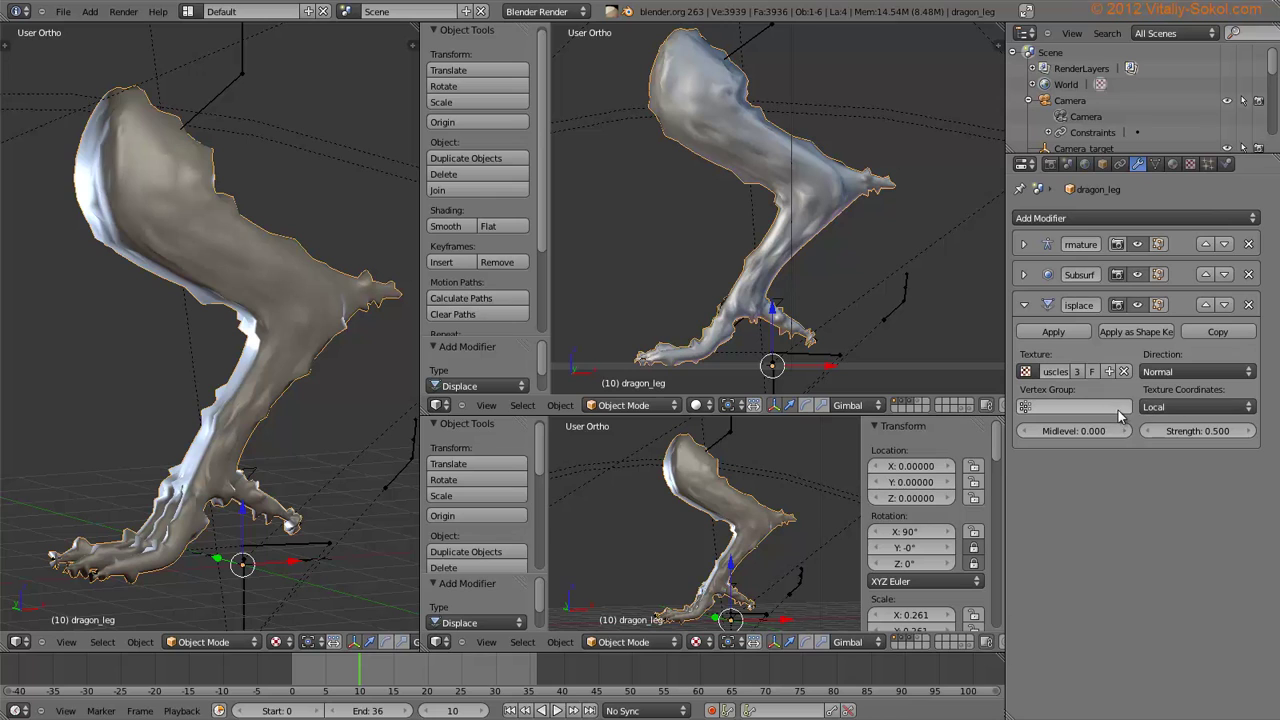
{"action": "left_click", "coordinate": [1180, 407]}
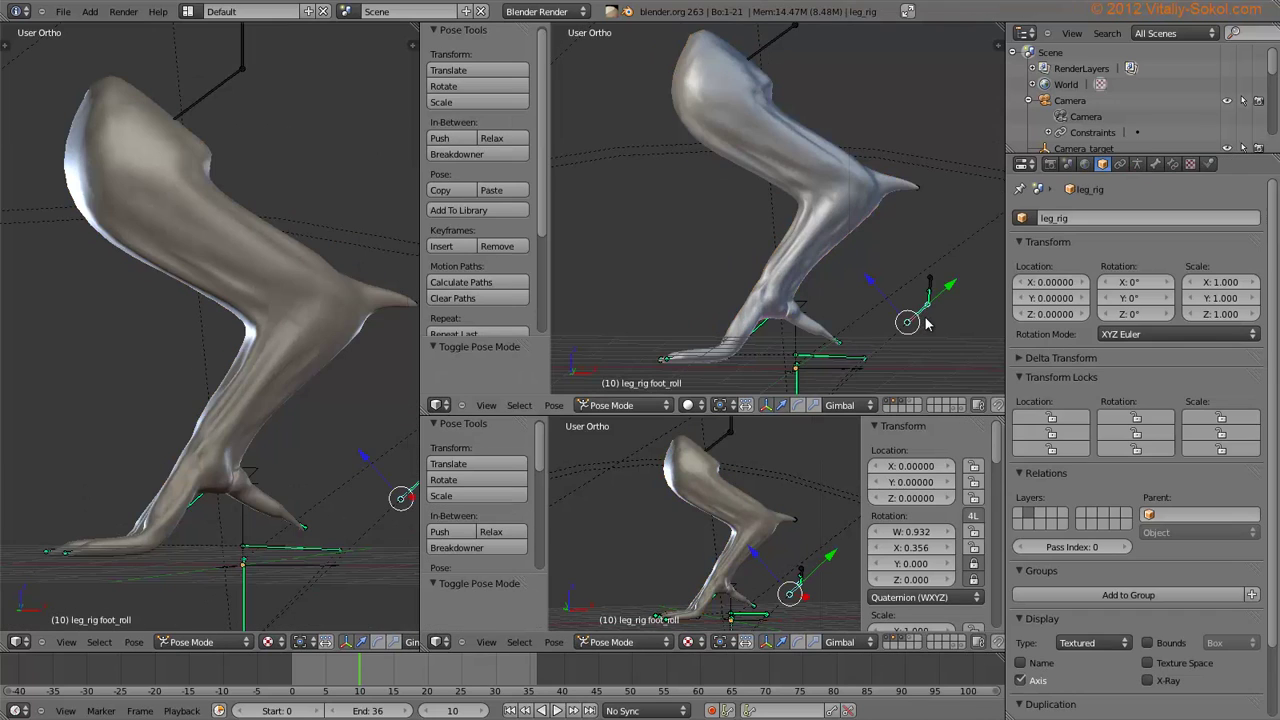
Test-rotate the foot_roll bone and inspect the leg and shin bones by selecting them in turn
{"action": "key", "text": "r"}
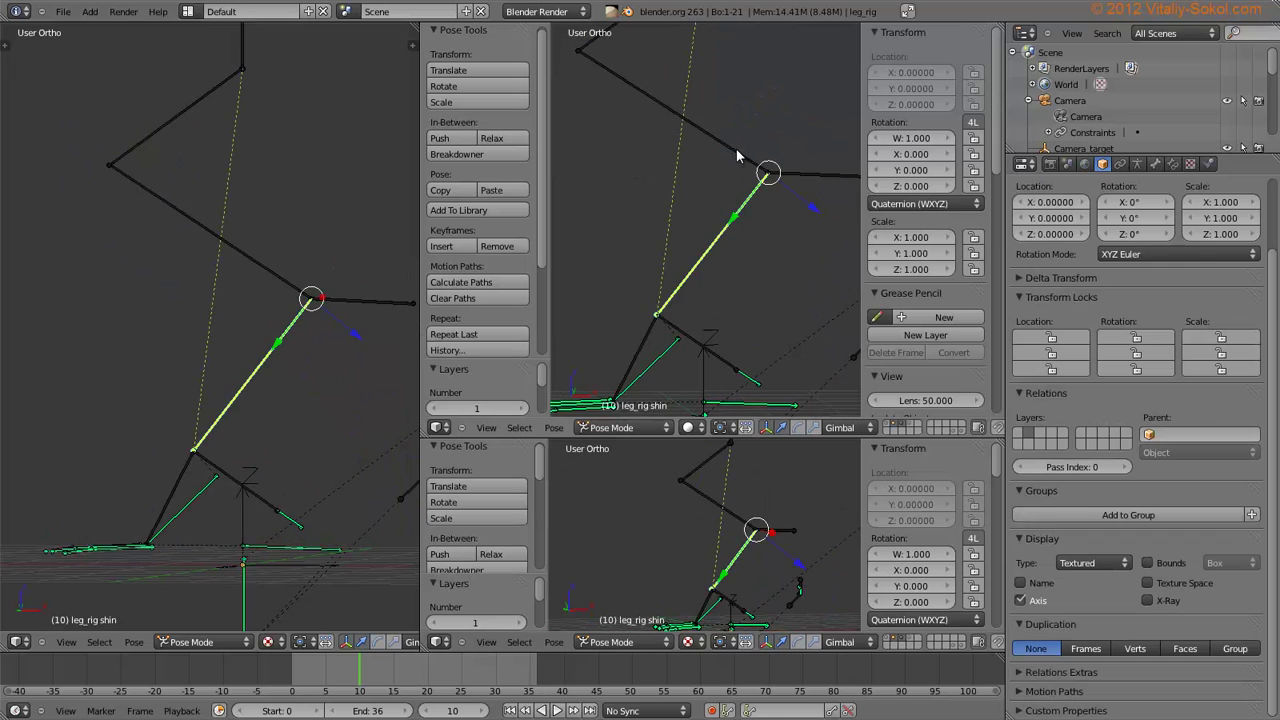
{"action": "right_click", "coordinate": [736, 151]}
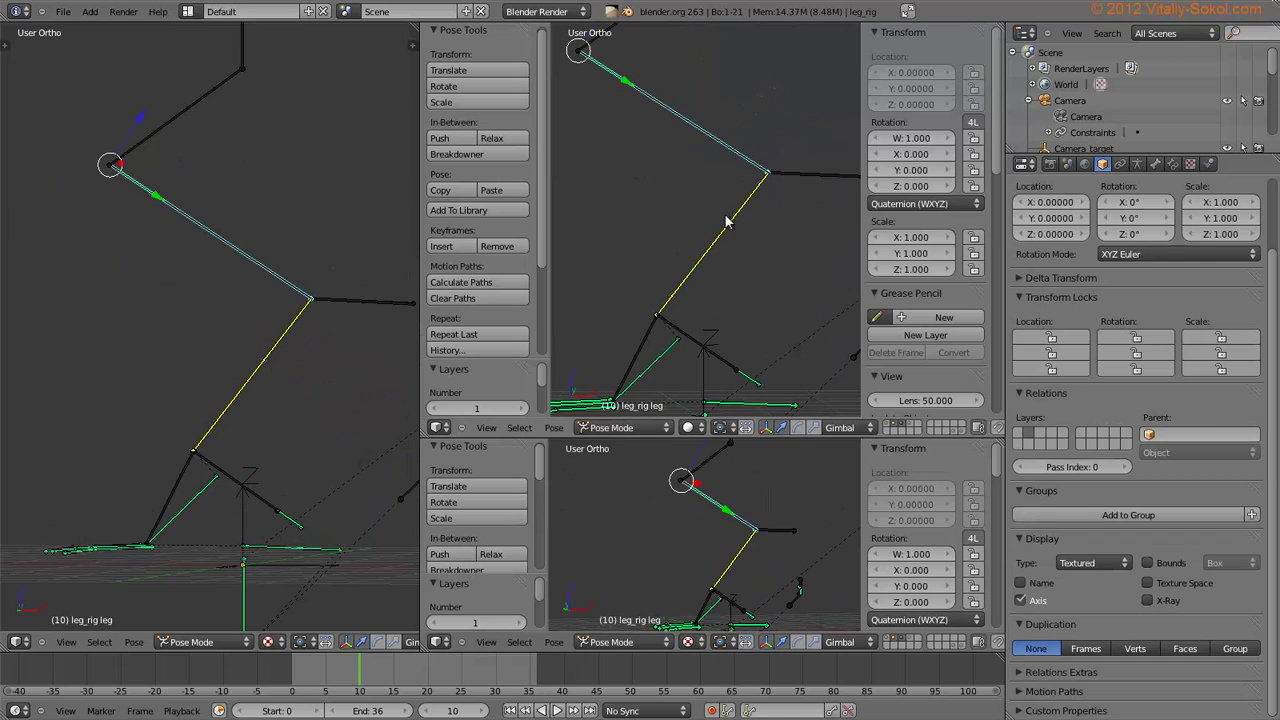
{"action": "right_click", "coordinate": [726, 216]}
{"action": "right_click", "coordinate": [733, 157]}
{"action": "right_click", "coordinate": [737, 214]}
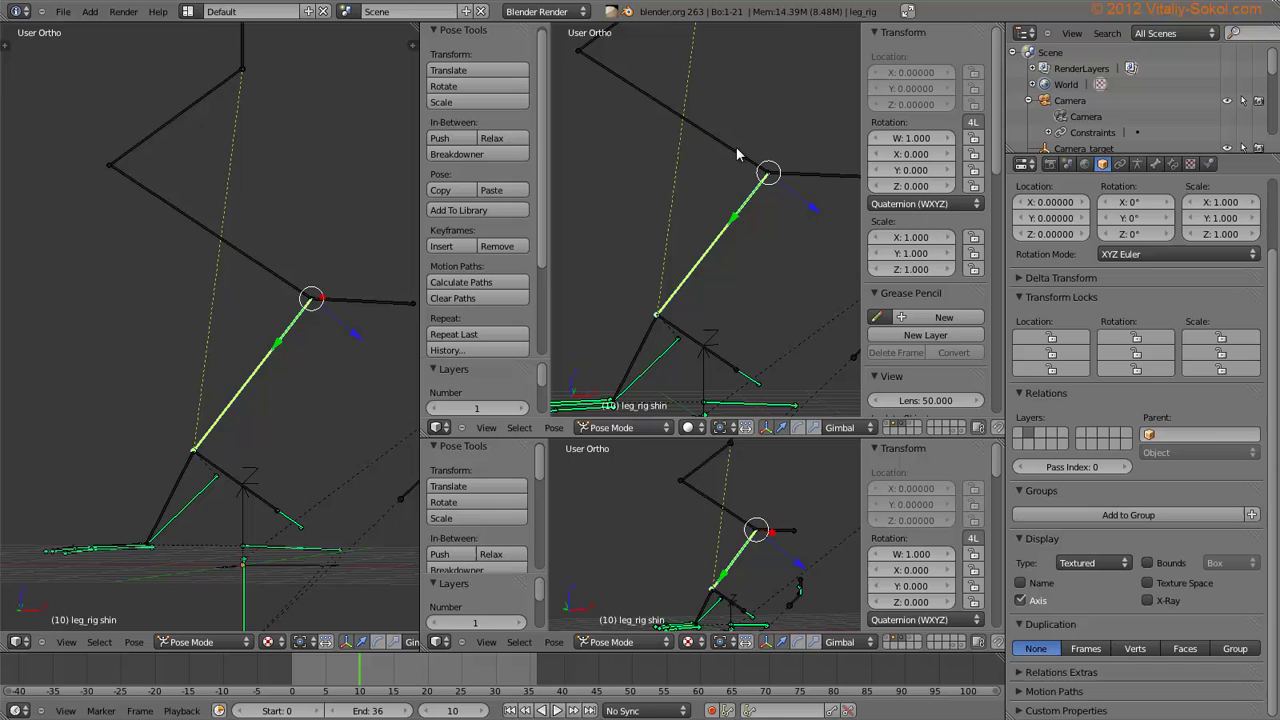
{"action": "right_click", "coordinate": [737, 156]}
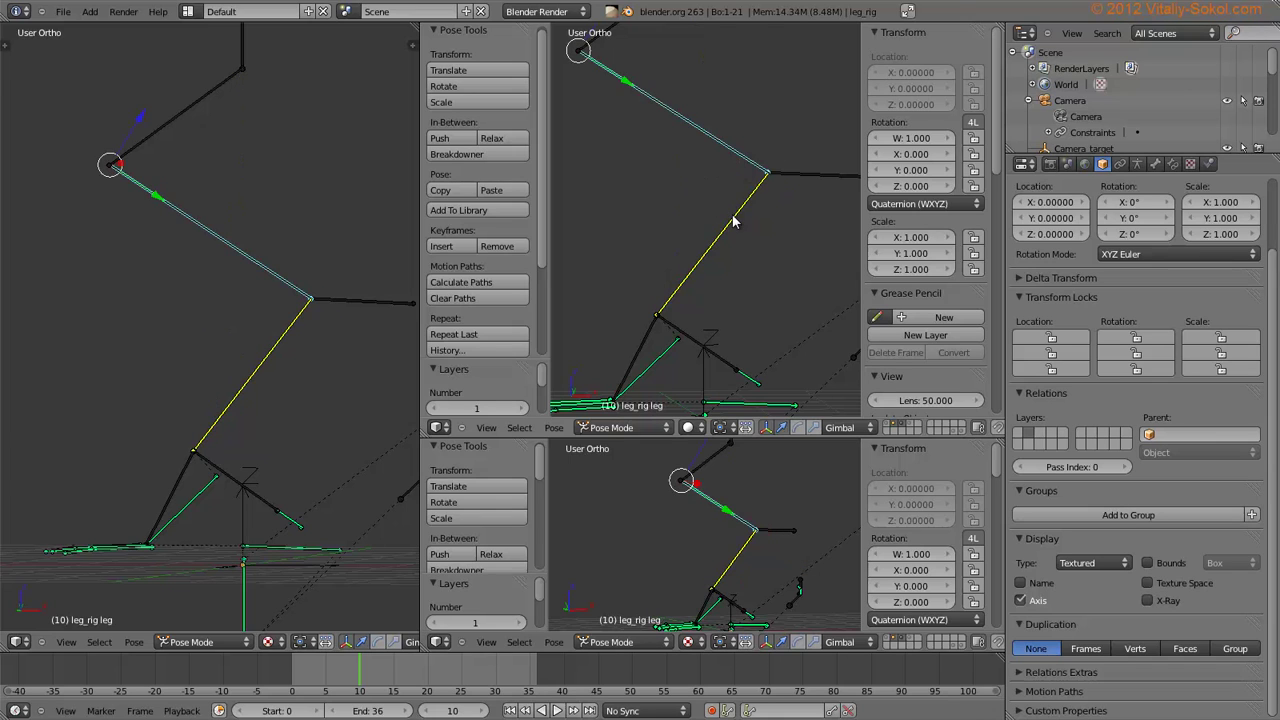
Select the shin bone of the rig and rename it leg_muscle_def
{"action": "right_click", "coordinate": [733, 221]}
{"action": "mouse_move", "coordinate": [676, 214]}
{"action": "middle_mouse_down", "text": "ctrl"}
{"action": "mouse_move", "coordinate": [647, 233]}
{"action": "mouse_move", "coordinate": [681, 237]}
{"action": "middle_mouse_up", "text": "ctrl"}
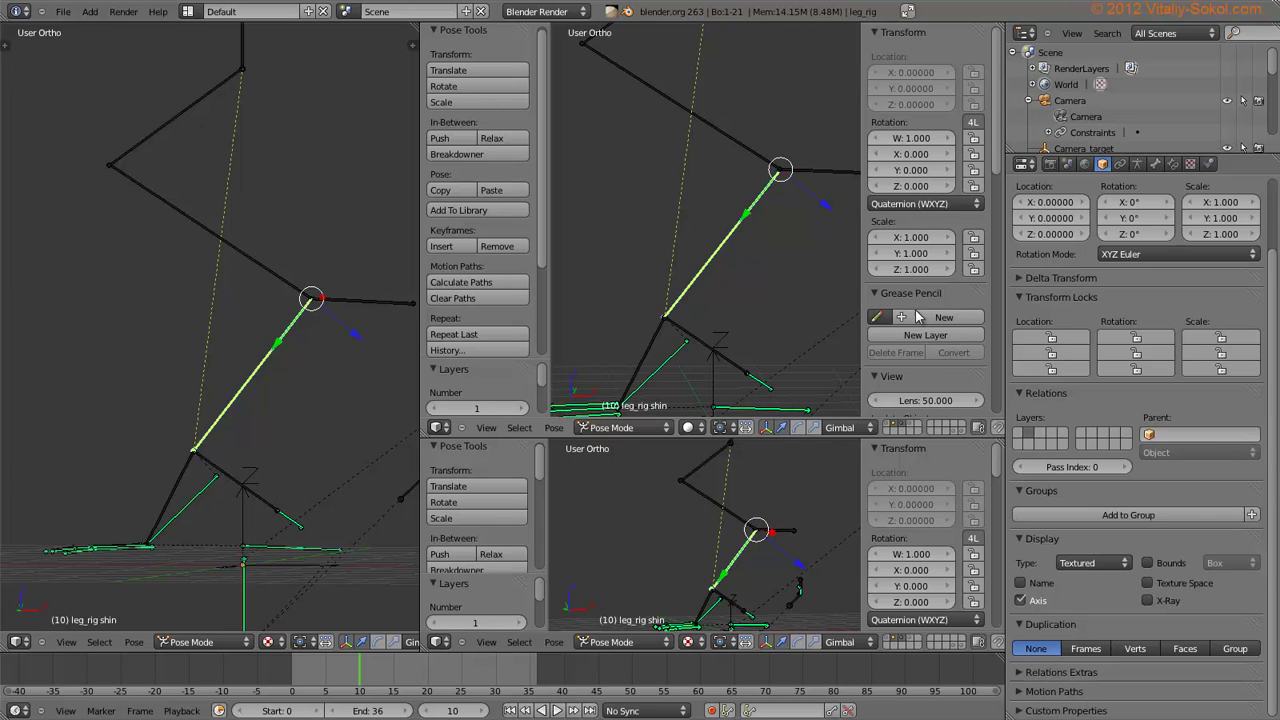
{"action": "scroll", "coordinate": [951, 188], "scroll_direction": "down", "scroll_amount": 5}
{"action": "scroll", "coordinate": [951, 188], "scroll_direction": "down", "scroll_amount": 6}
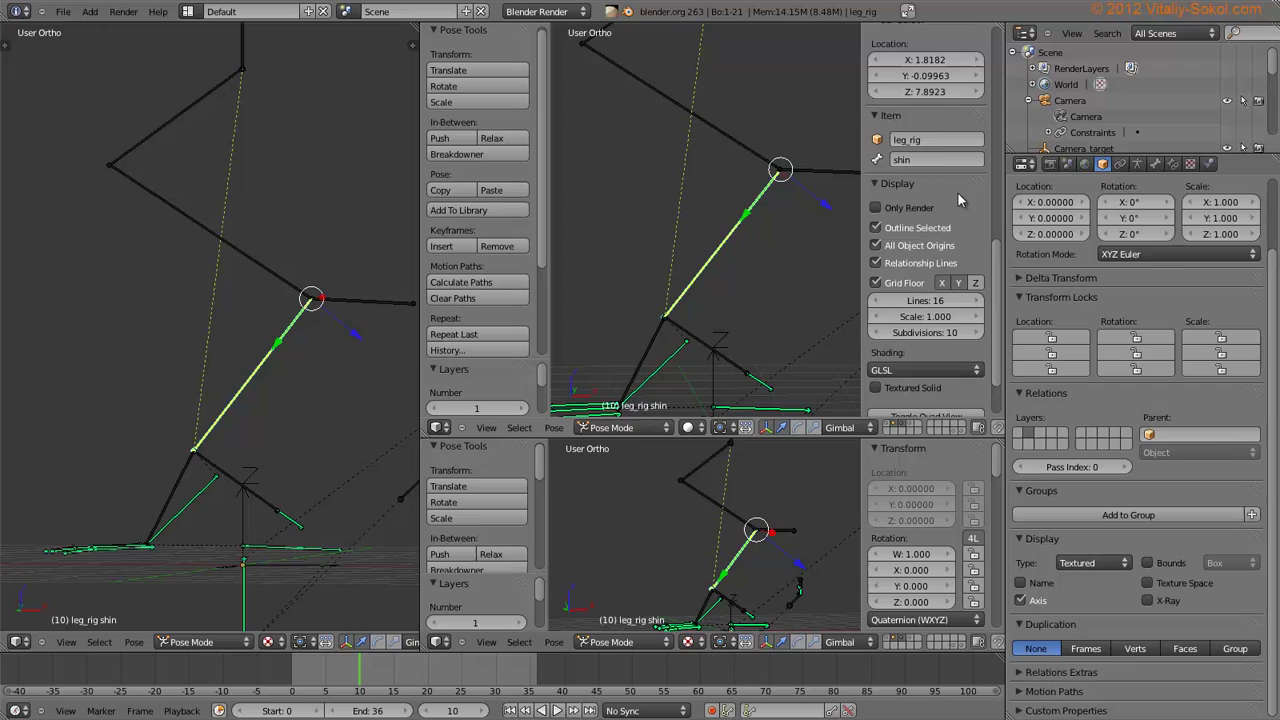
{"action": "scroll", "coordinate": [925, 183], "scroll_direction": "up", "scroll_amount": 3}
{"action": "left_click", "coordinate": [965, 239]}
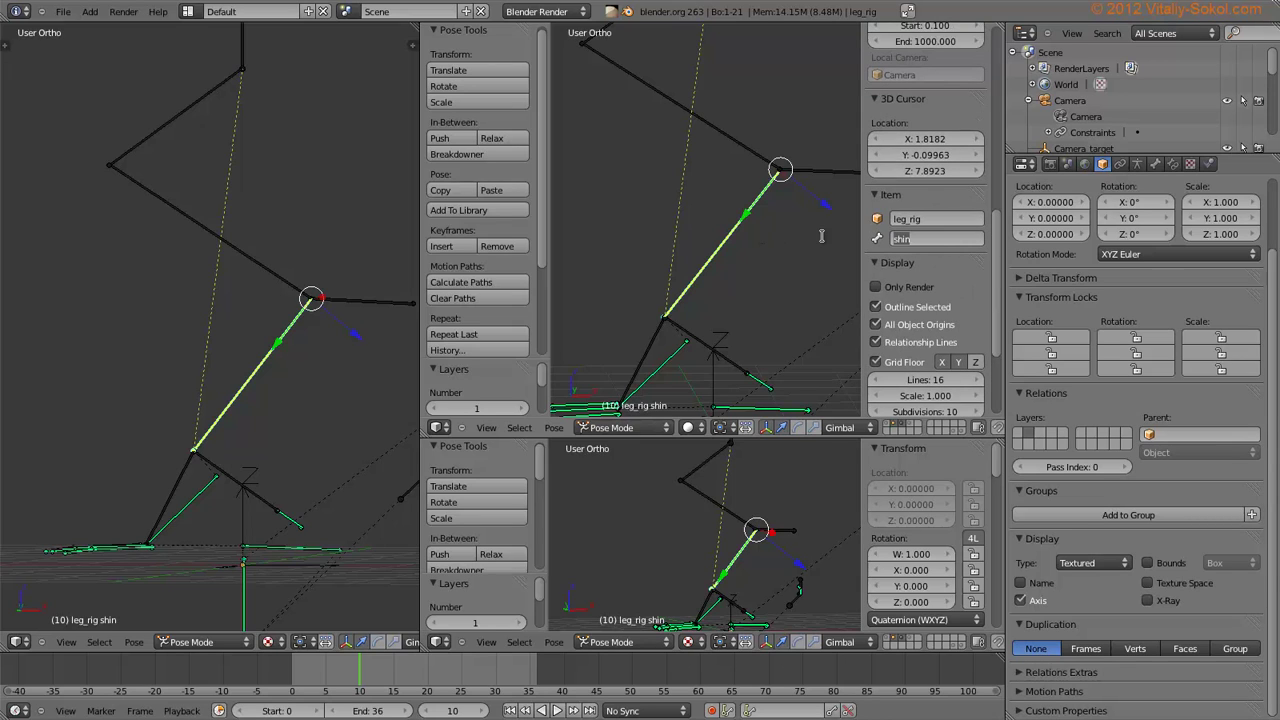
{"action": "type", "text": "leg_muscle_def"}
{"action": "key", "text": "Return"}
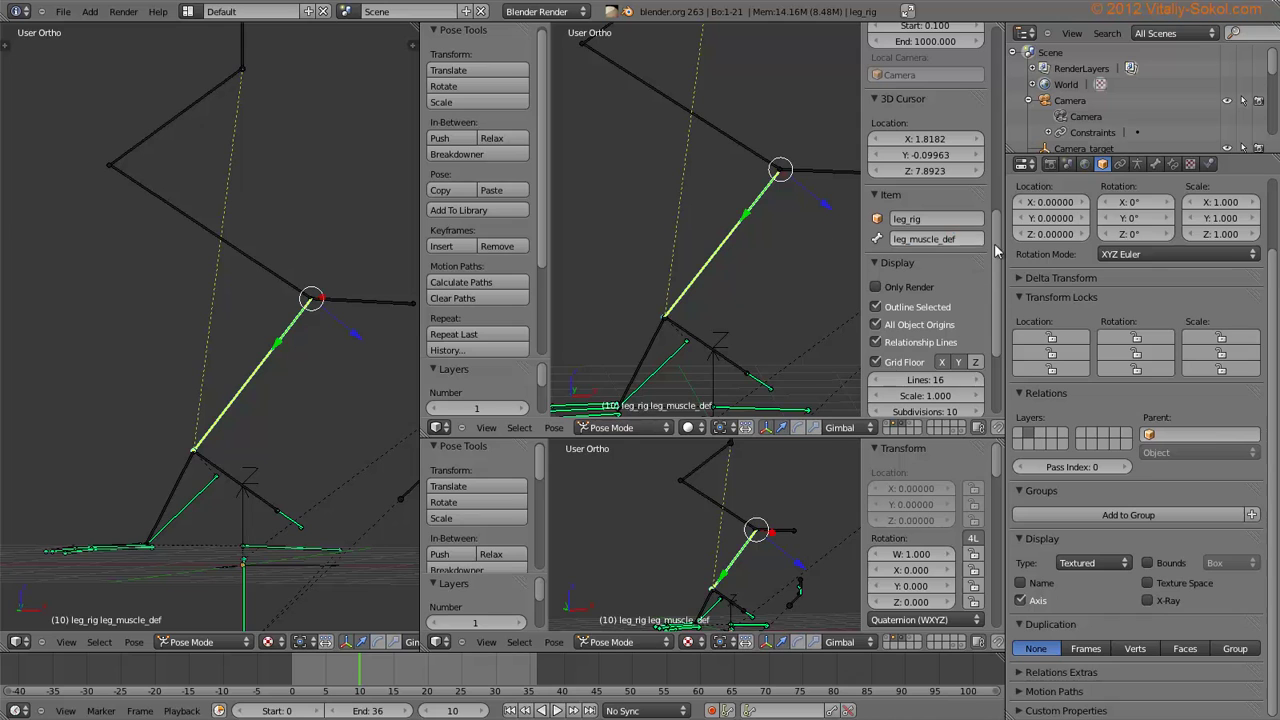
Show layers 1 and 2 together so the leg mesh displays with its rig
{"action": "mouse_move", "coordinate": [749, 274]}
{"action": "middle_mouse_down", "text": "ctrl"}
{"action": "mouse_move", "coordinate": [743, 209]}
{"action": "mouse_move", "coordinate": [749, 266]}
{"action": "middle_mouse_up", "text": "ctrl"}
{"action": "key", "text": "2"}
{"action": "key", "text": "shift+1"}
{"action": "key", "text": "z"}
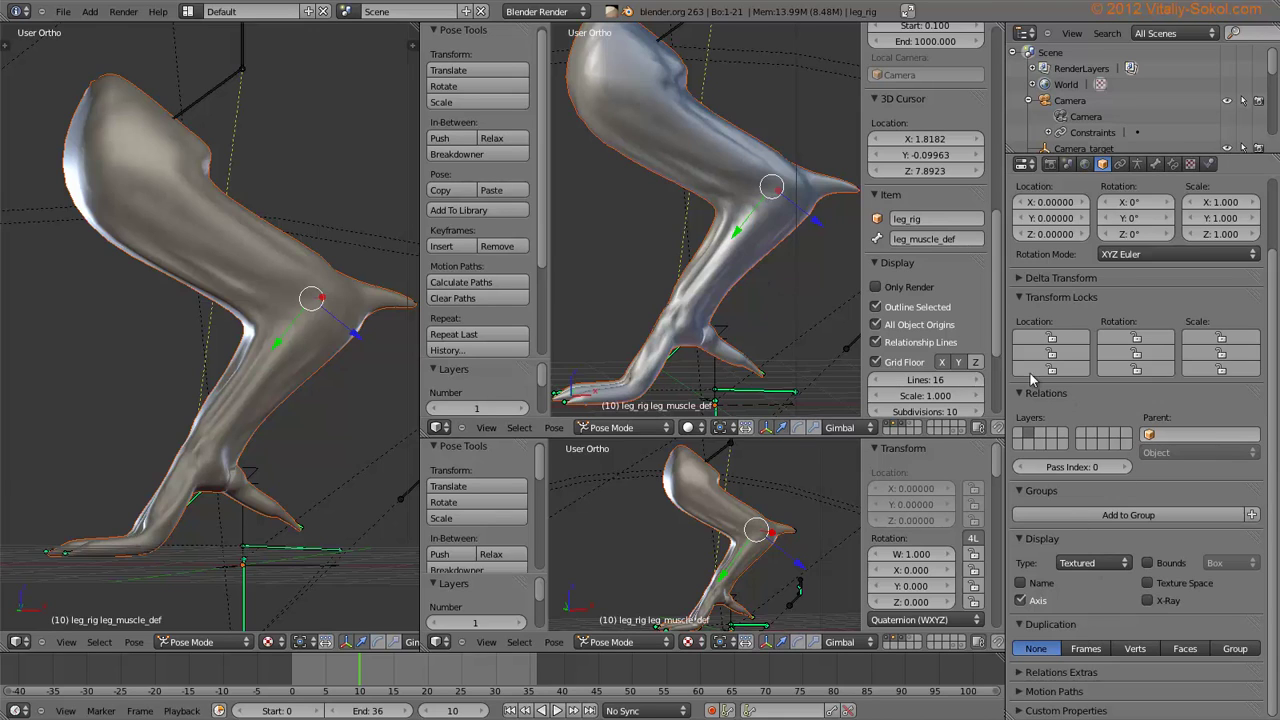
Select the dragon leg, set its Displace modifier's UV map to UVMap, and add a driver to the modifier's Strength
{"action": "right_click", "coordinate": [756, 230]}
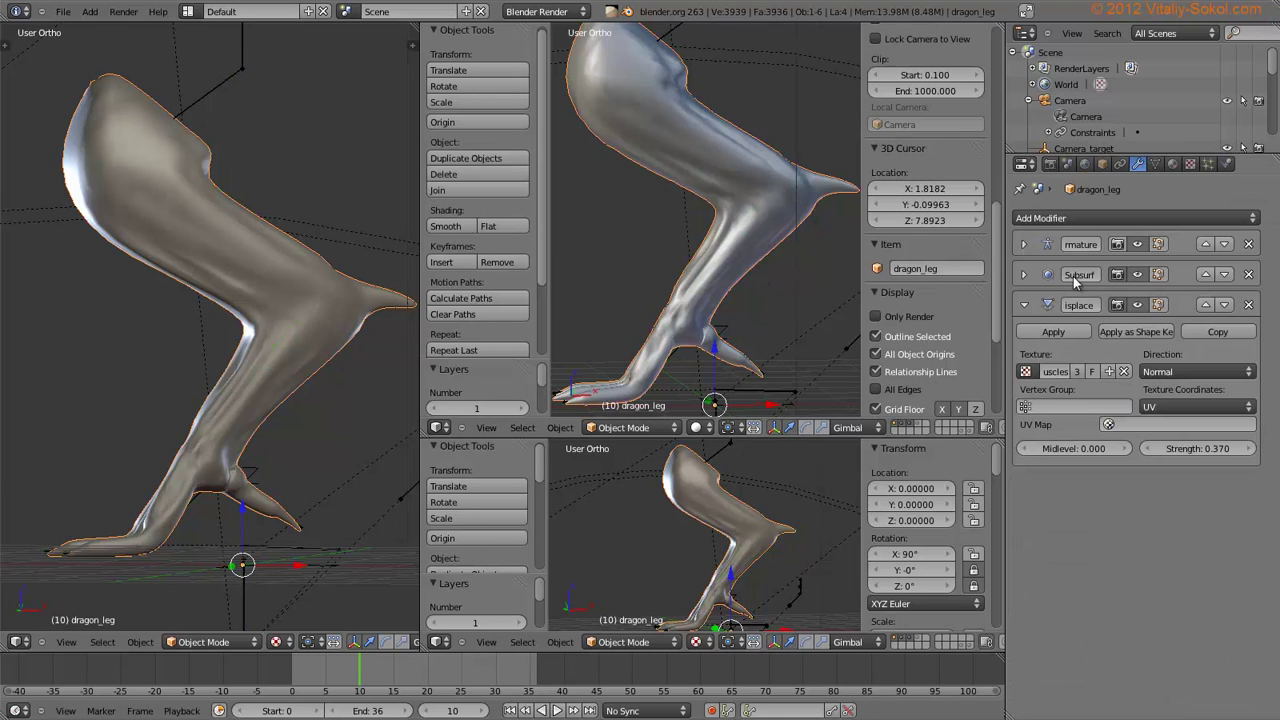
{"action": "left_click", "coordinate": [1118, 428]}
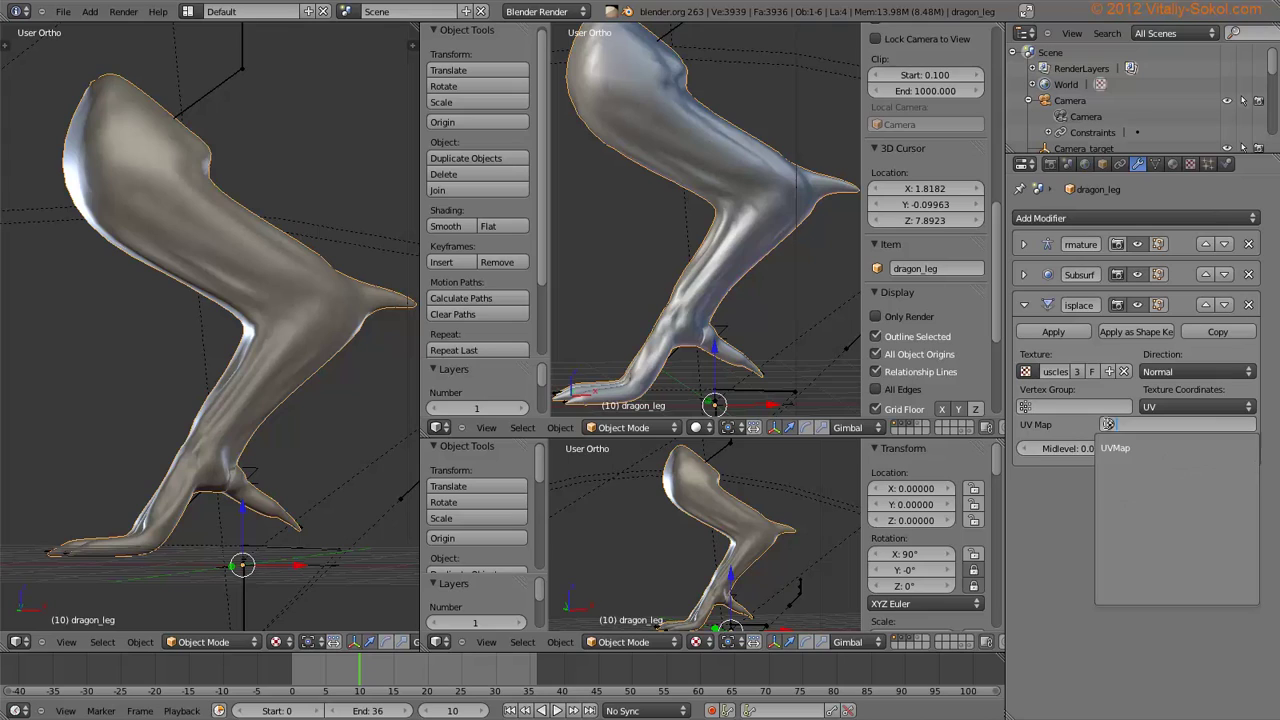
{"action": "left_click", "coordinate": [1180, 446]}
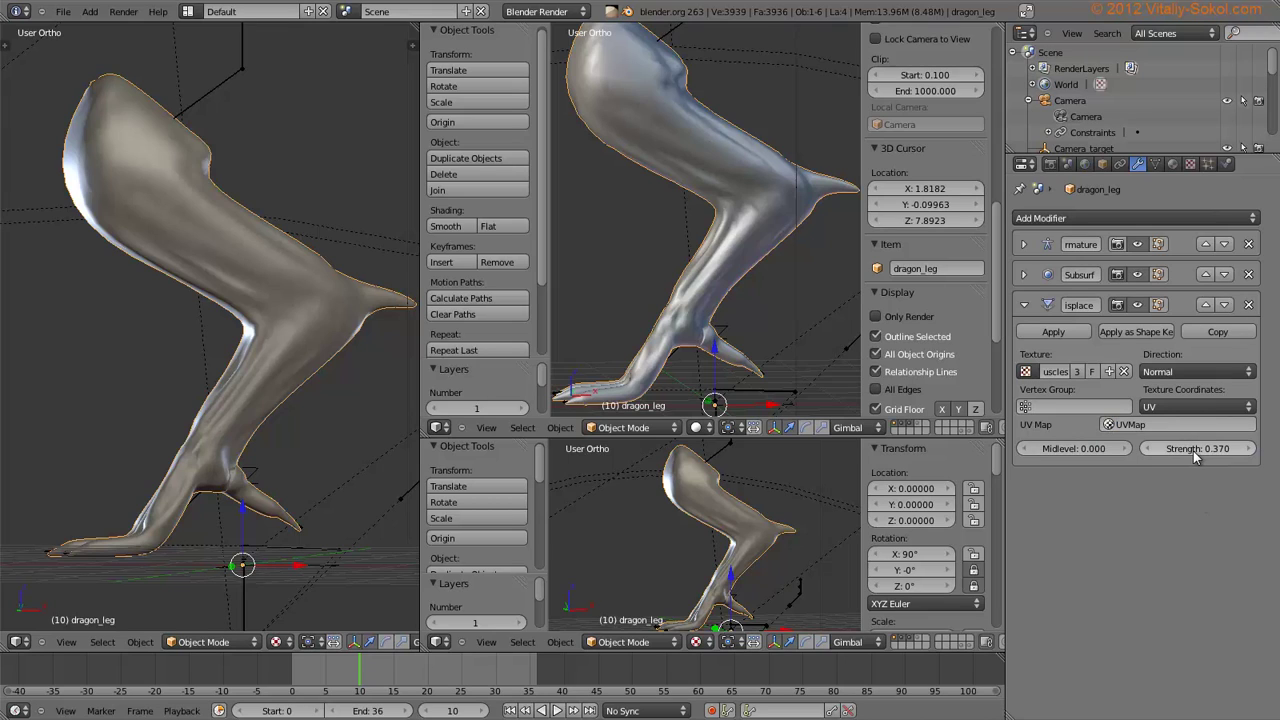
{"action": "right_click", "coordinate": [1190, 448]}
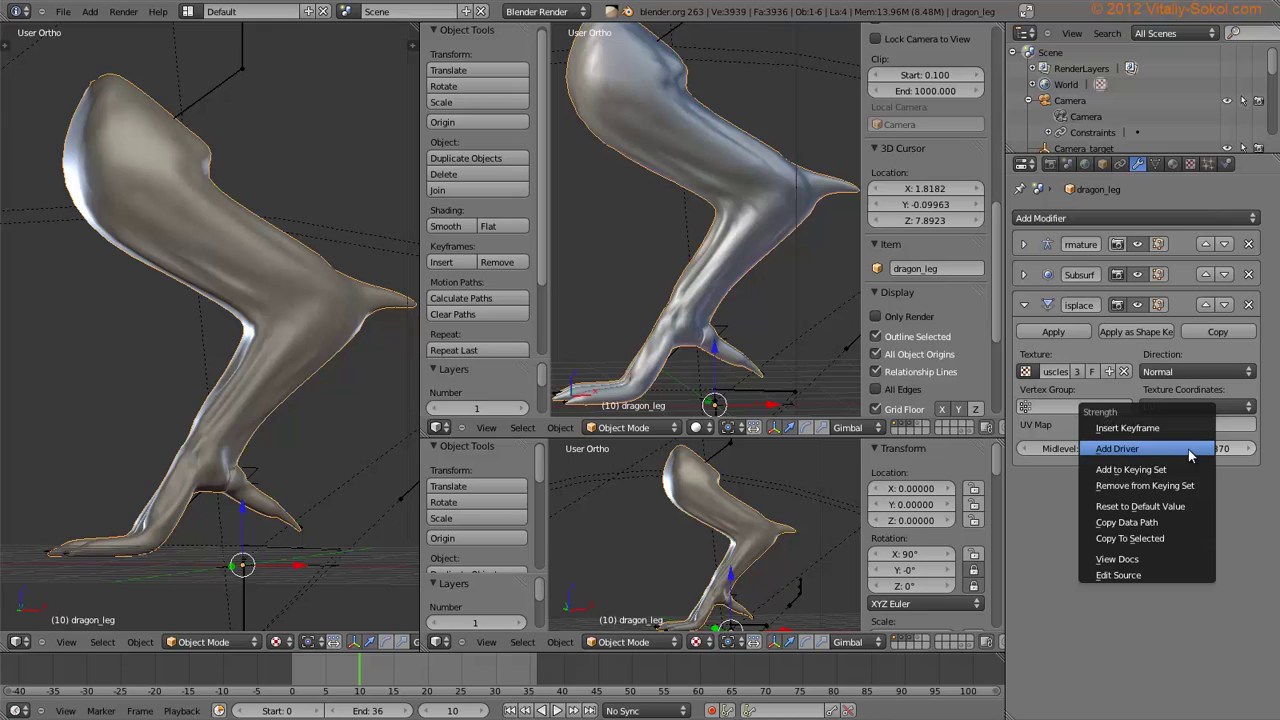
{"action": "left_click", "coordinate": [1122, 450]}
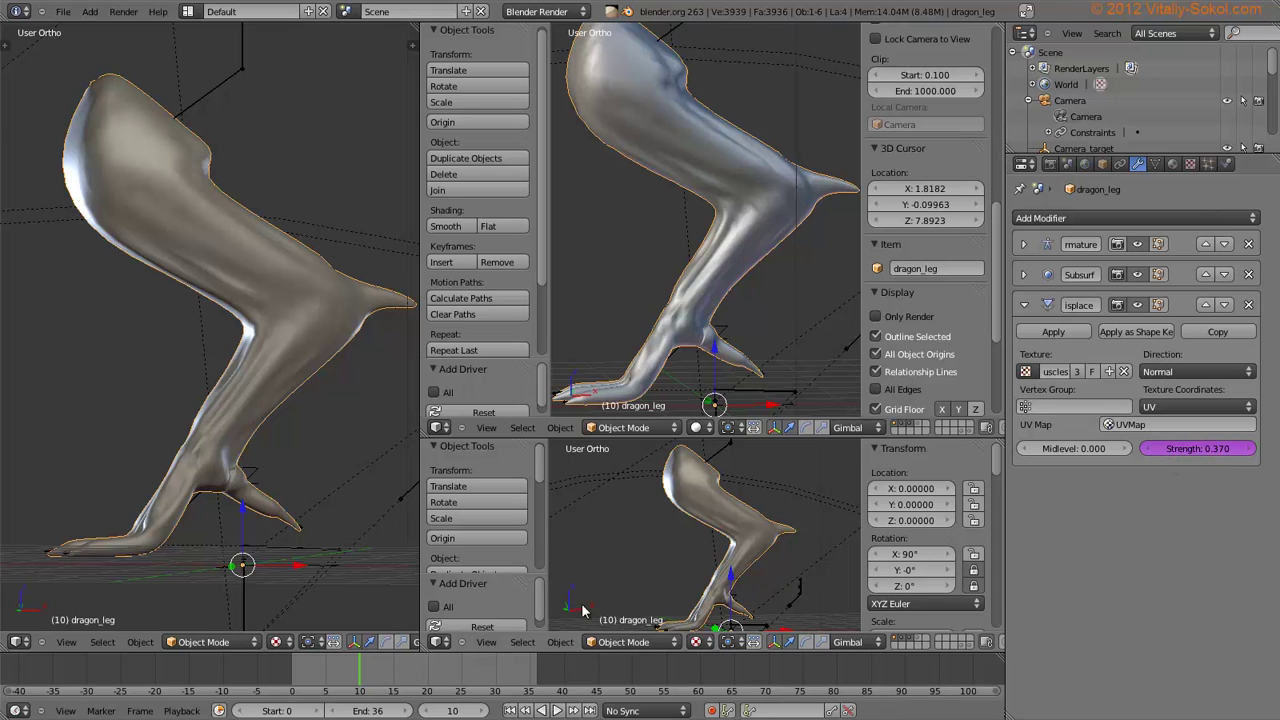
Switch the lower 3D view to a Graph Editor in Drivers mode
{"action": "left_click", "coordinate": [613, 645]}
{"action": "left_click", "coordinate": [440, 641]}
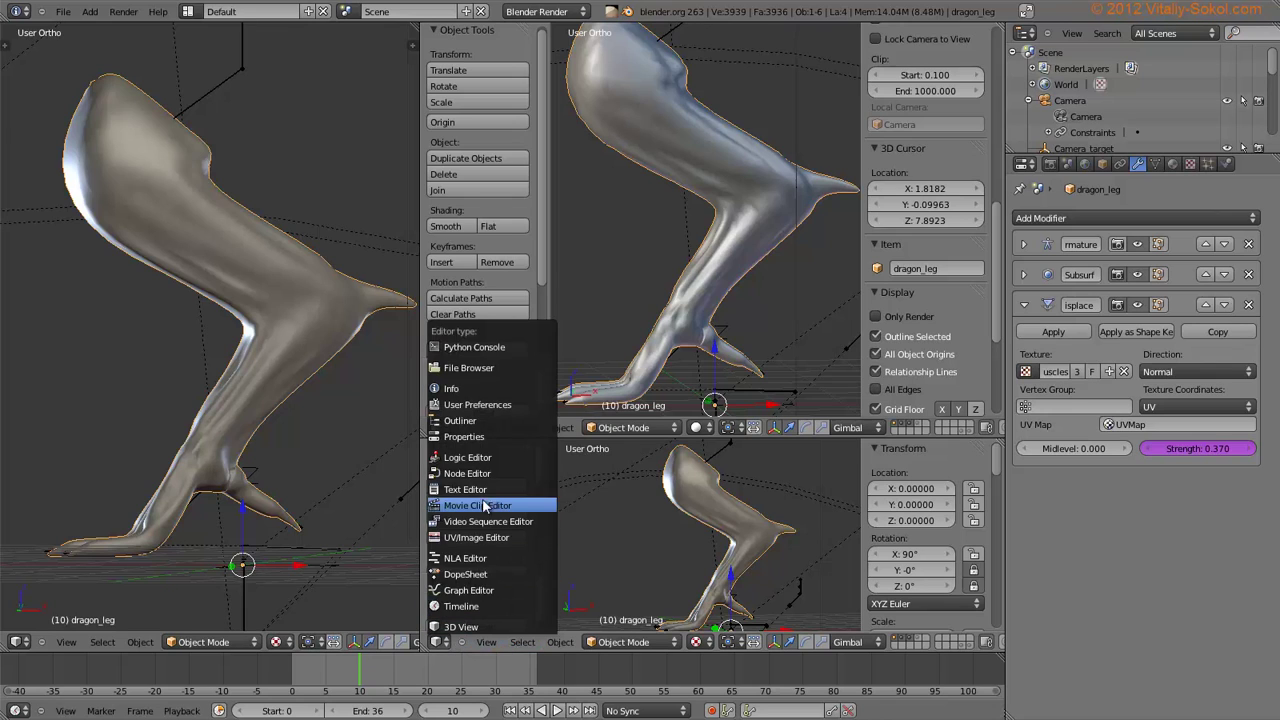
{"action": "left_click", "coordinate": [470, 590]}
{"action": "middle_click_drag", "start_coordinate": [869, 541], "coordinate": [891, 543]}
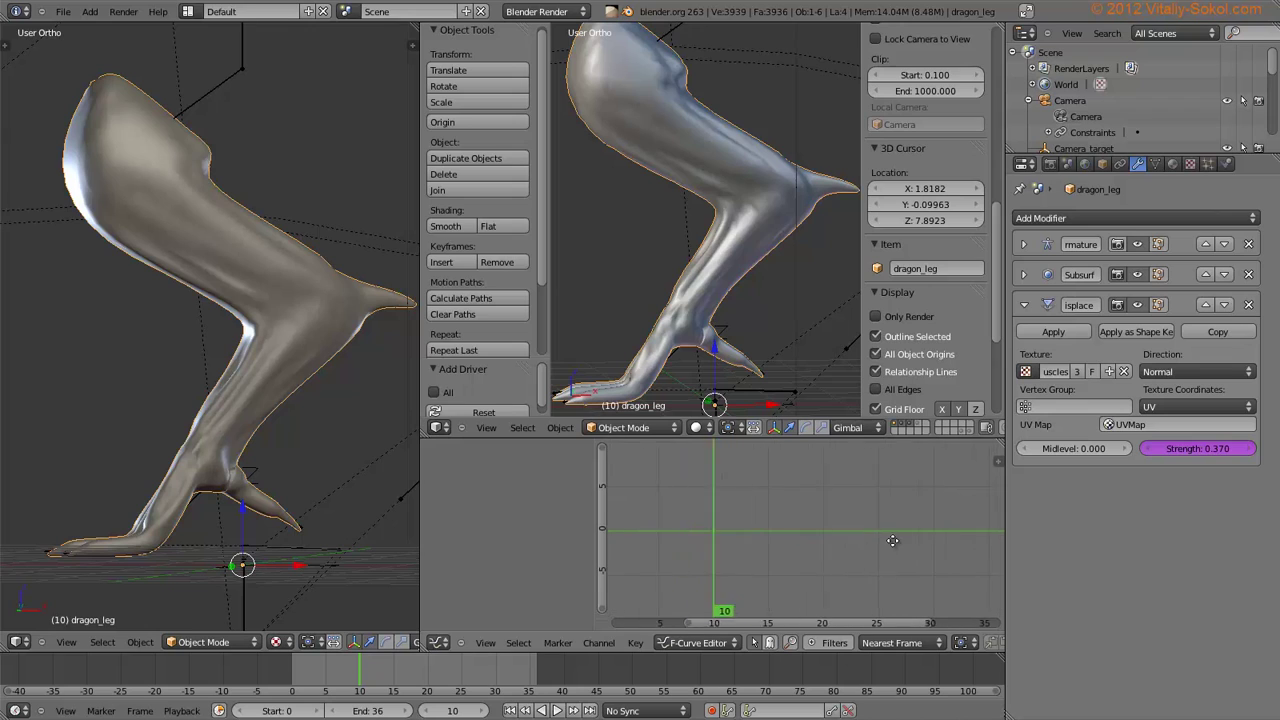
{"action": "middle_click_drag", "start_coordinate": [803, 546], "coordinate": [772, 563]}
{"action": "left_click", "coordinate": [705, 644]}
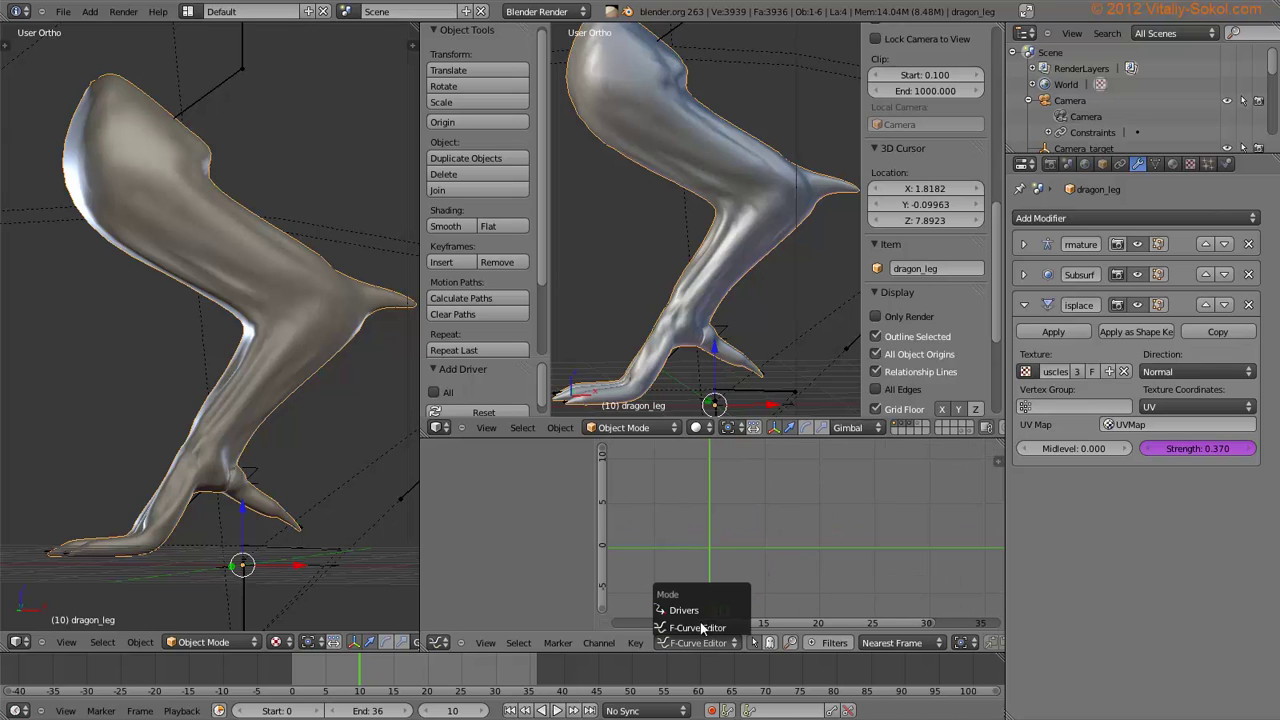
{"action": "left_click", "coordinate": [700, 612]}
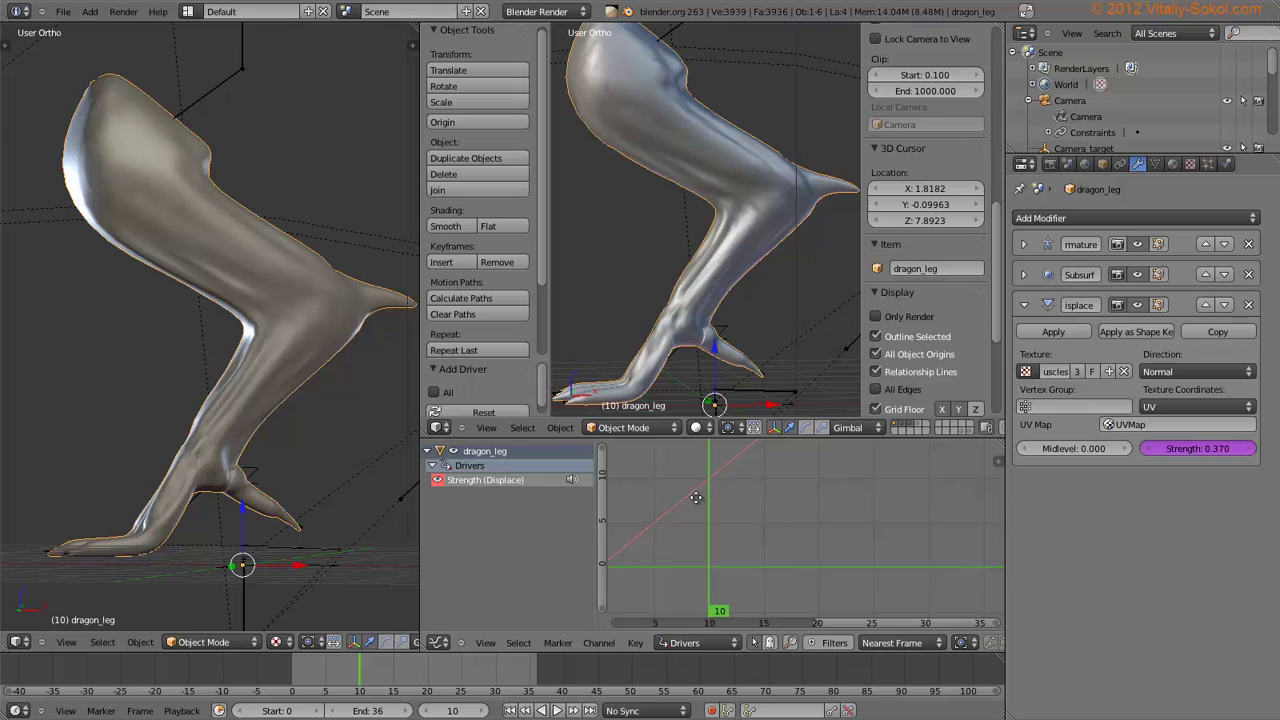
Frame the driver curve, show the graph's properties, and select Strength (Displace) to reach its driver settings
{"action": "key", "text": "Home"}
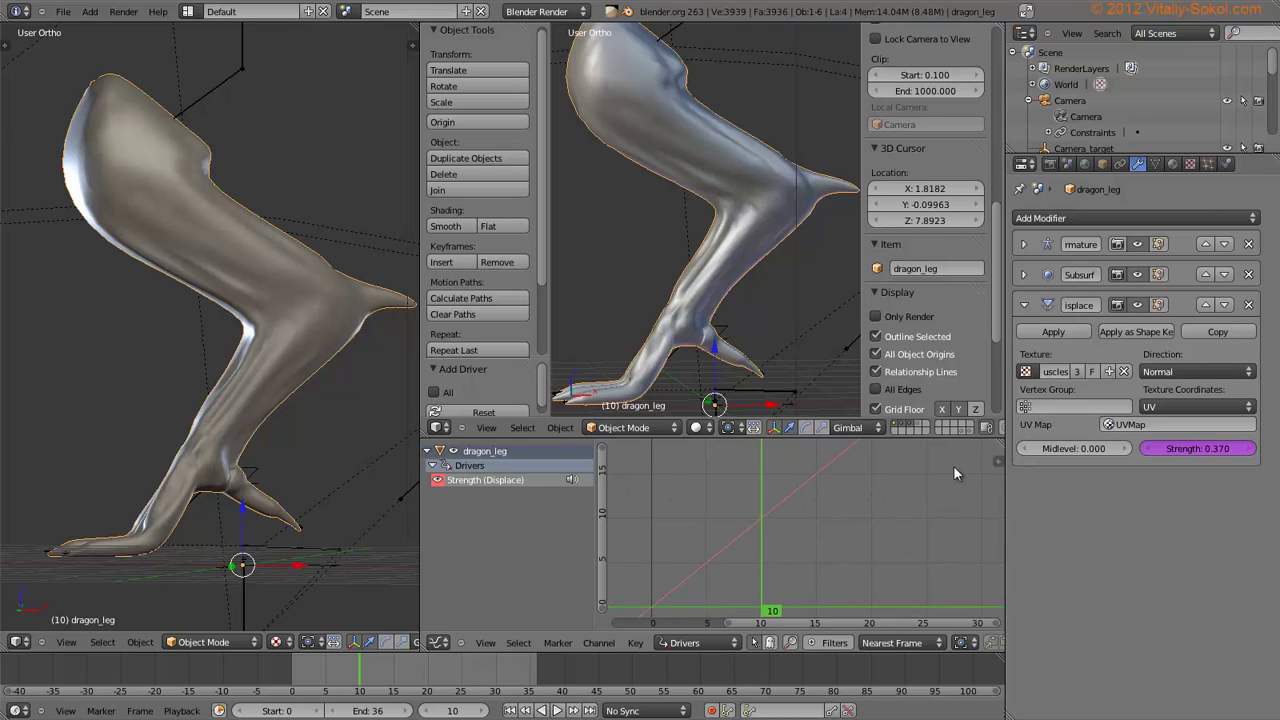
{"action": "key", "text": "n"}
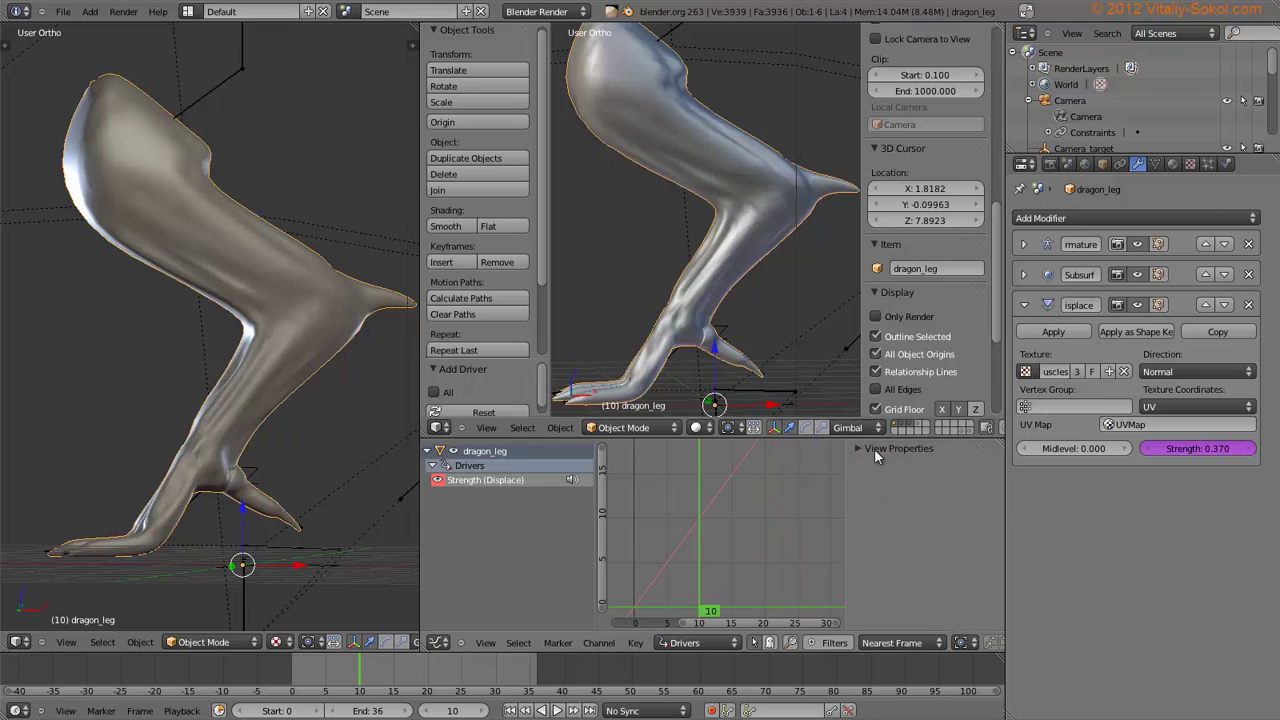
{"action": "left_click", "coordinate": [898, 449]}
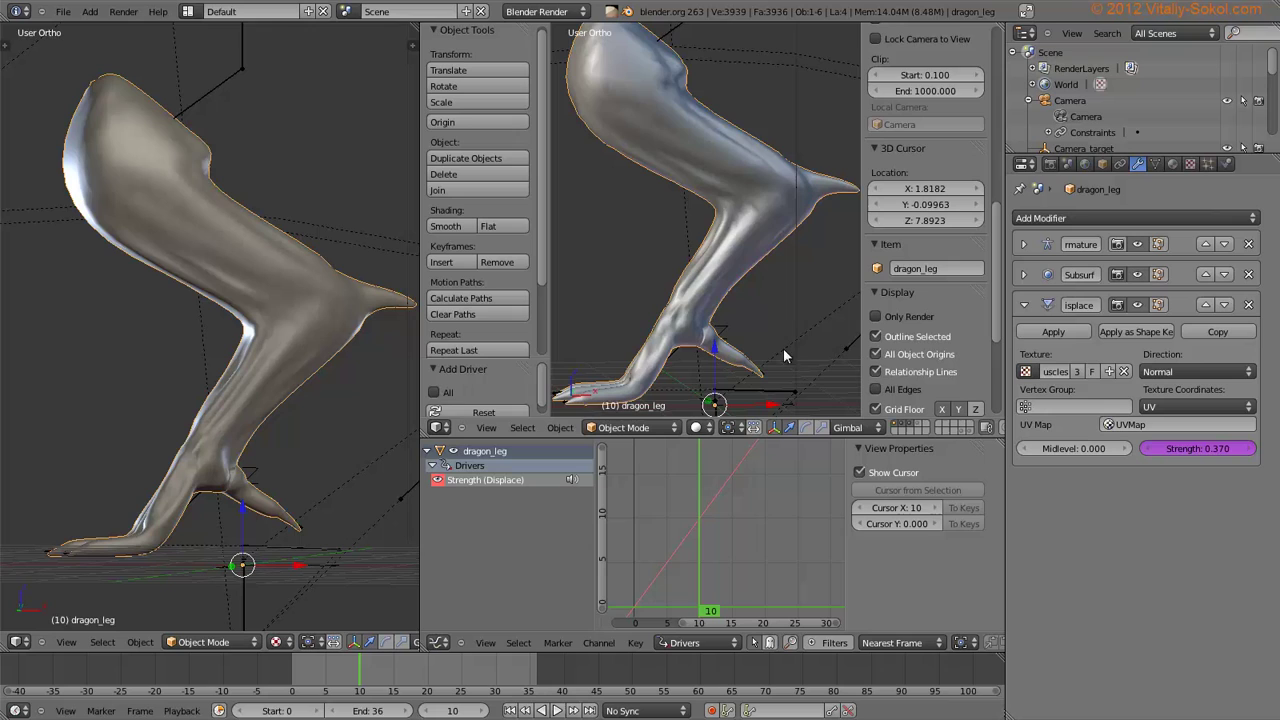
{"action": "middle_click_drag", "start_coordinate": [789, 319], "coordinate": [796, 311]}
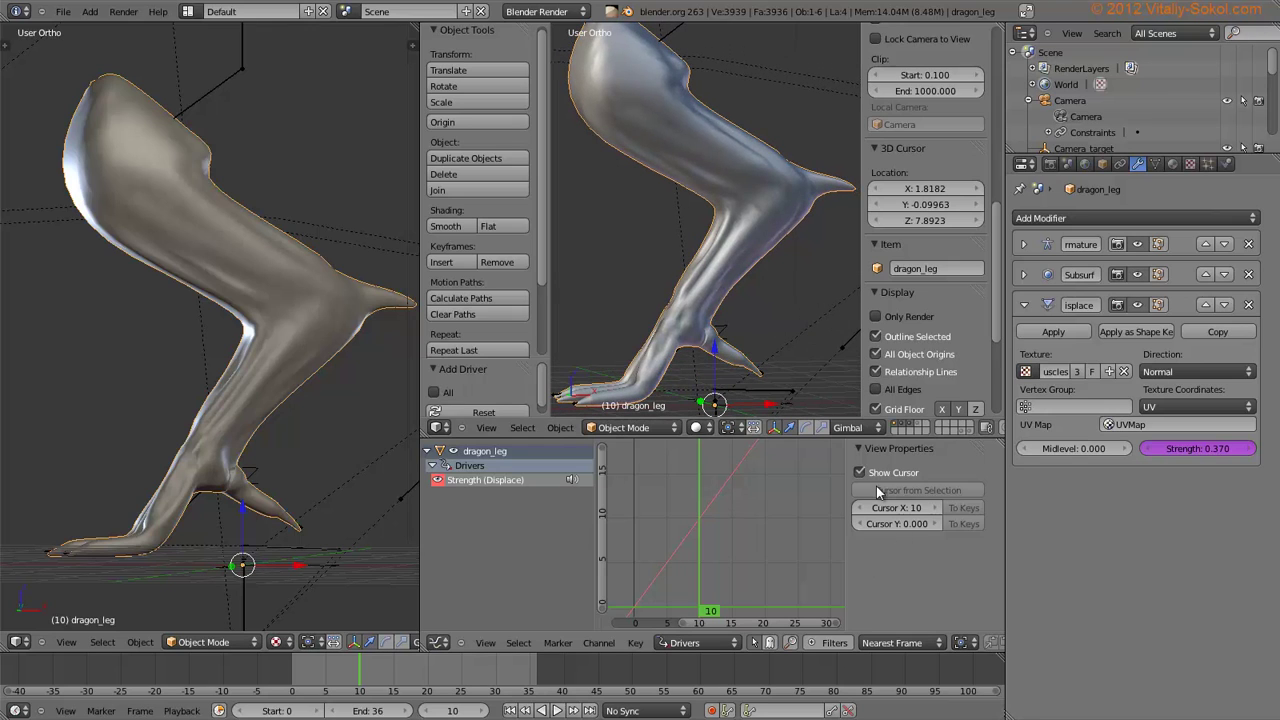
{"action": "mouse_move", "coordinate": [690, 306]}
{"action": "middle_mouse_down"}
{"action": "mouse_move", "coordinate": [702, 295]}
{"action": "mouse_move", "coordinate": [690, 305]}
{"action": "middle_mouse_up"}
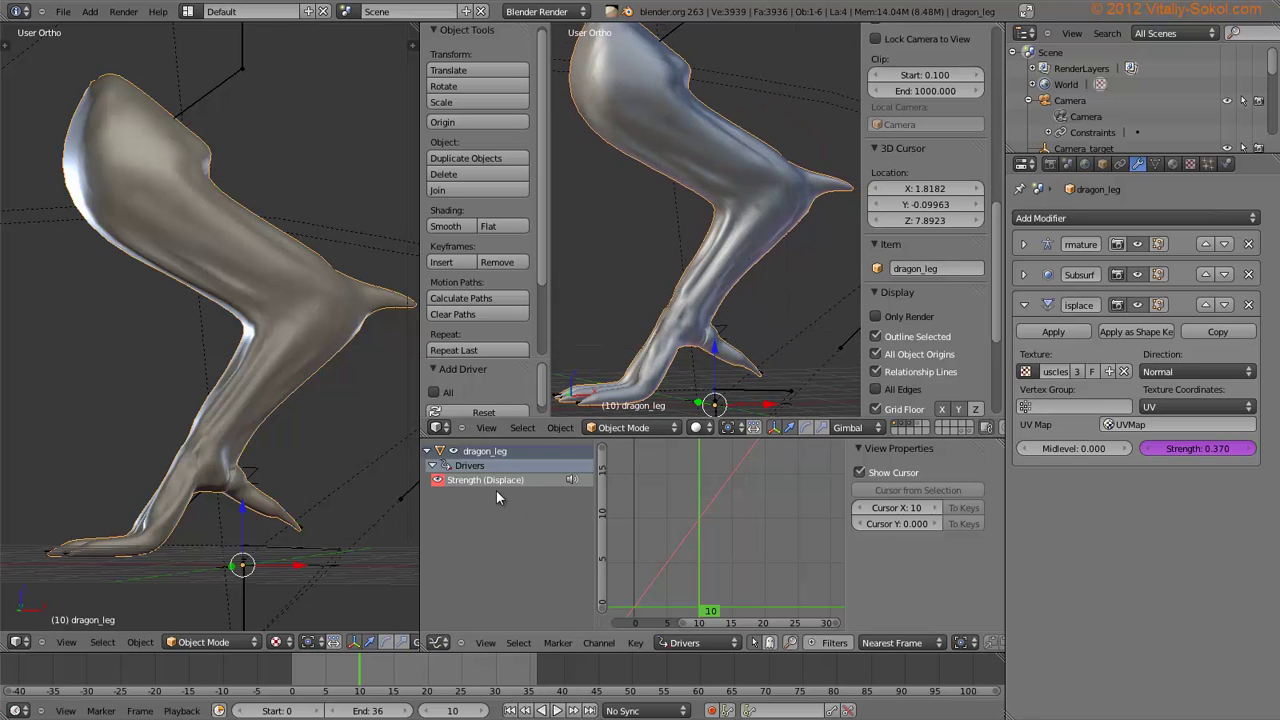
{"action": "left_click", "coordinate": [502, 482]}
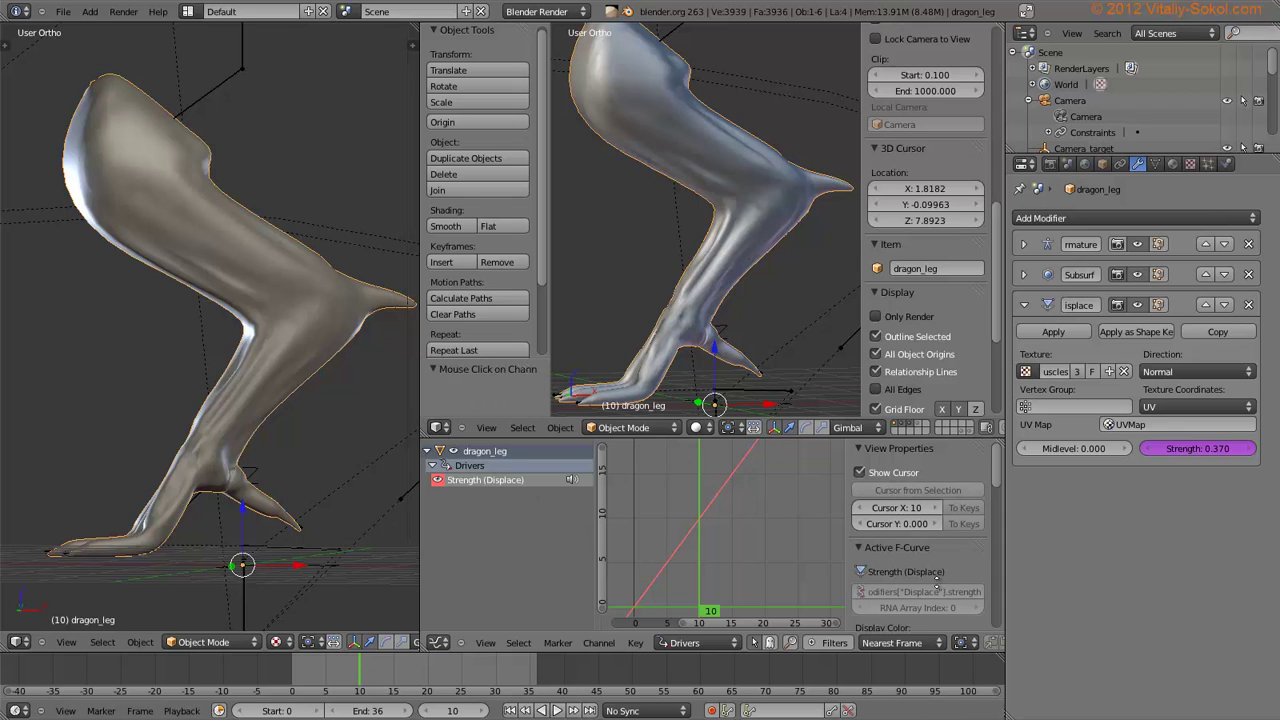
{"action": "scroll", "coordinate": [936, 576], "scroll_direction": "down", "scroll_amount": 8}
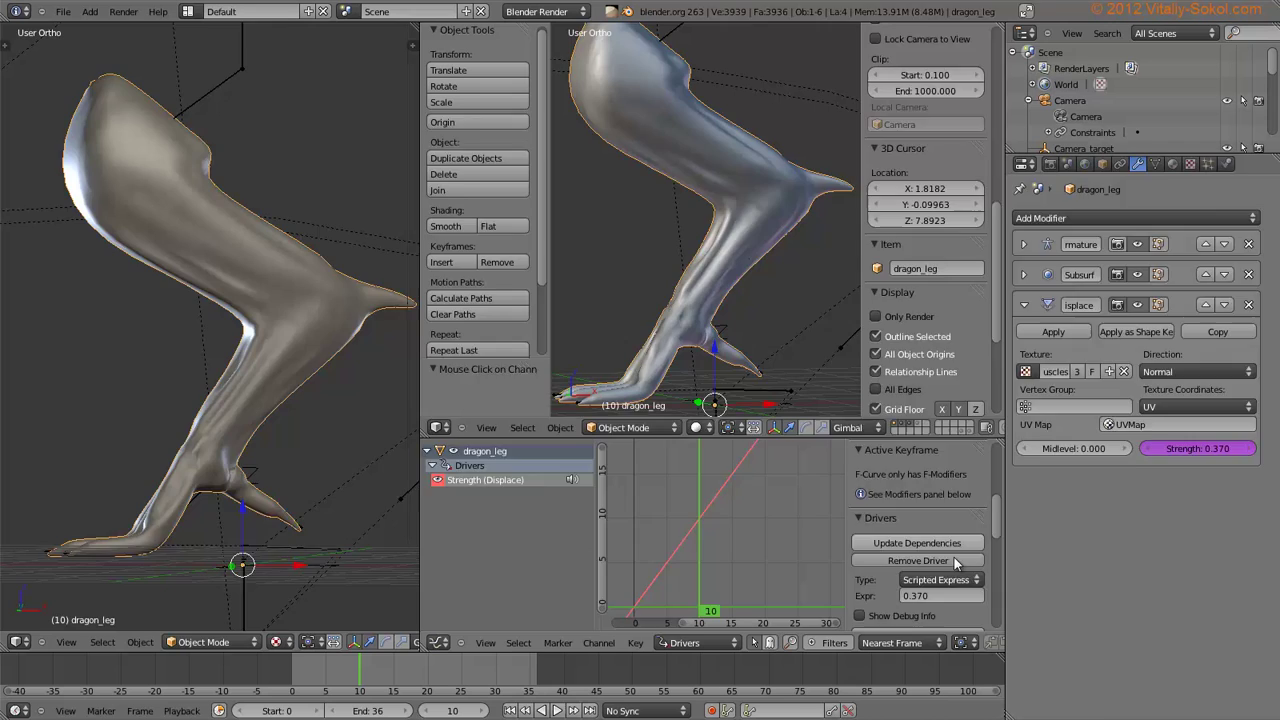
Select the leg rig in Object Mode and rename it LEG_armature
{"action": "right_click", "coordinate": [838, 348]}
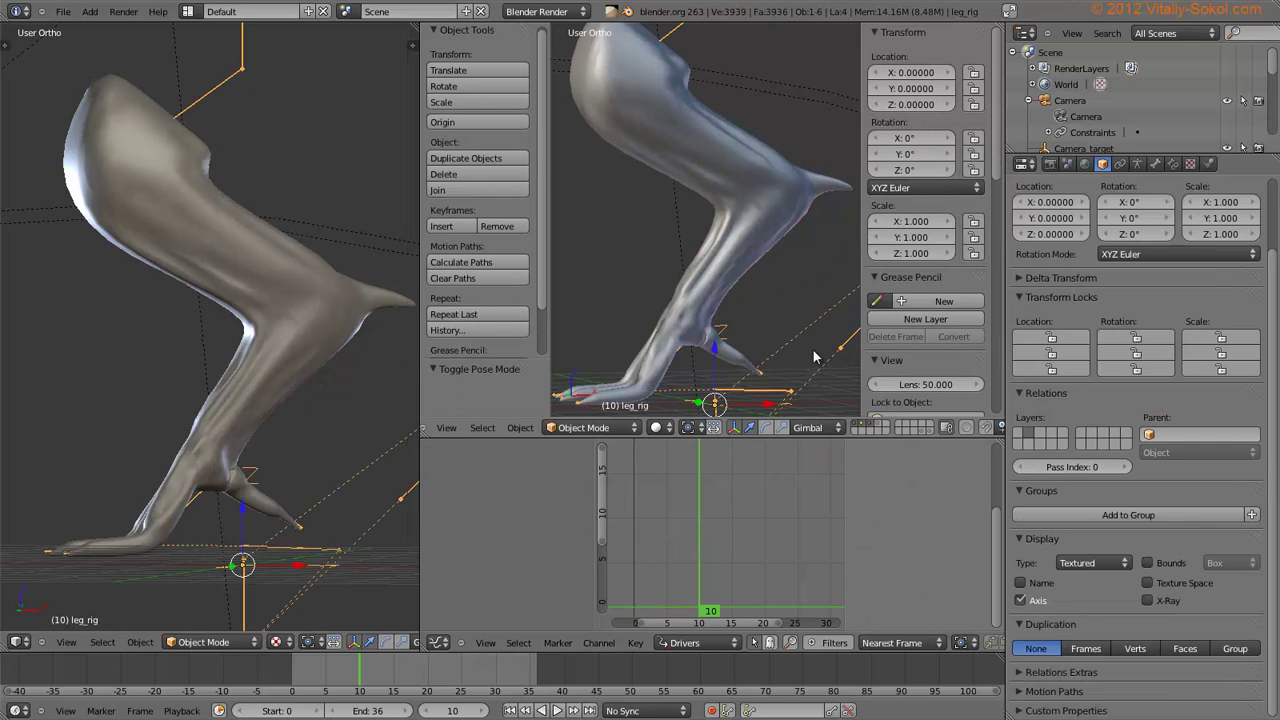
{"action": "middle_click_drag", "start_coordinate": [813, 357], "coordinate": [741, 320], "text": "shift"}
{"action": "middle_click_drag", "start_coordinate": [364, 427], "coordinate": [334, 409], "text": "shift"}
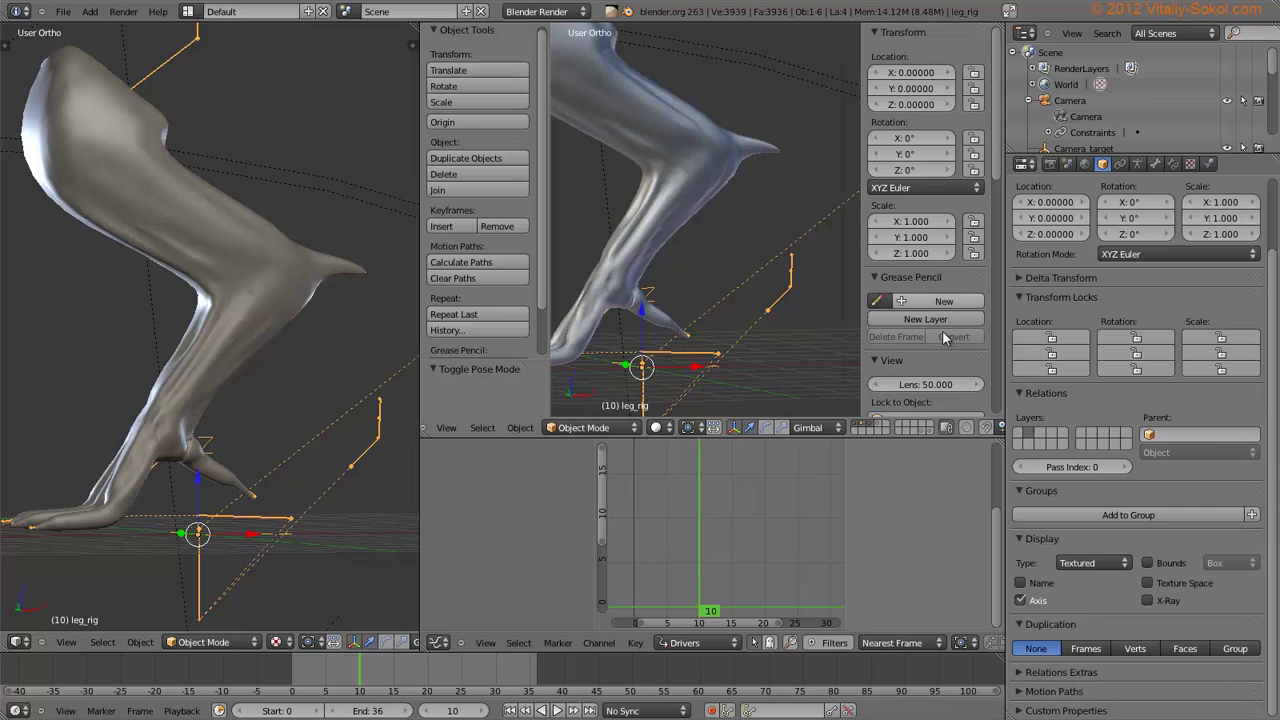
{"action": "scroll", "coordinate": [943, 338], "scroll_direction": "down", "scroll_amount": 5}
{"action": "scroll", "coordinate": [480, 300], "scroll_direction": "down", "scroll_amount": 1}
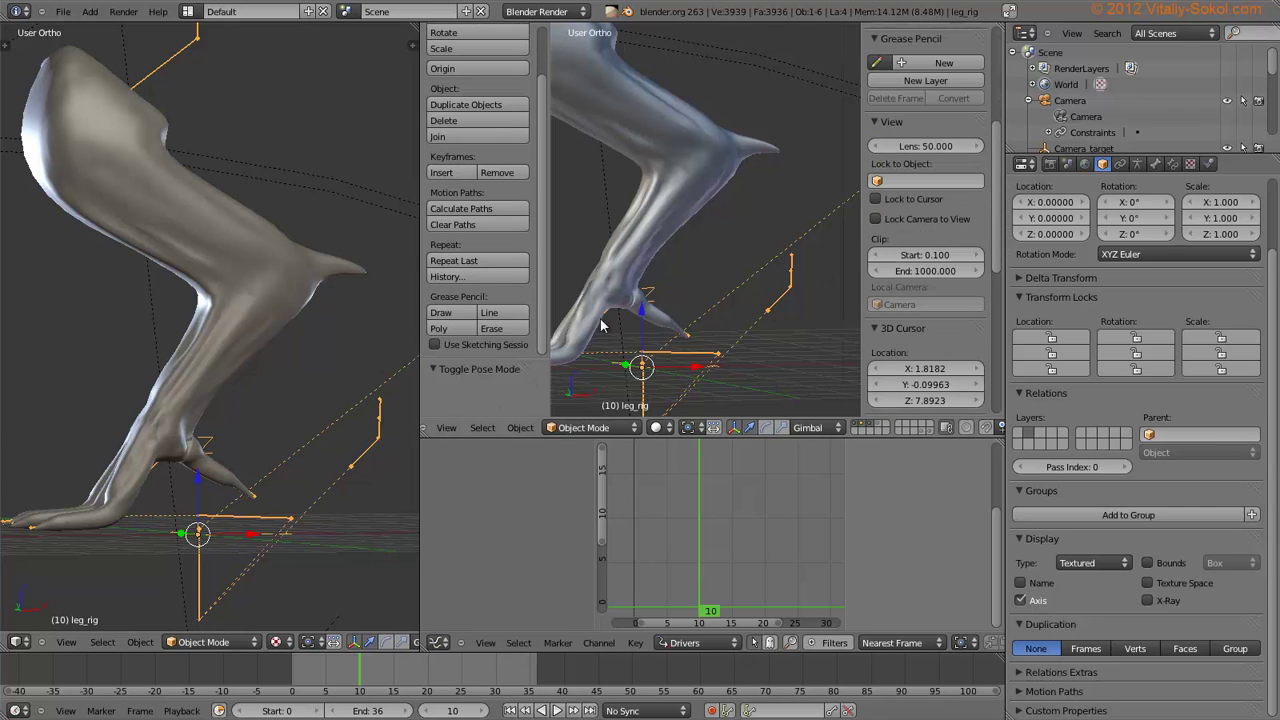
{"action": "middle_click_drag", "start_coordinate": [600, 325], "coordinate": [934, 308]}
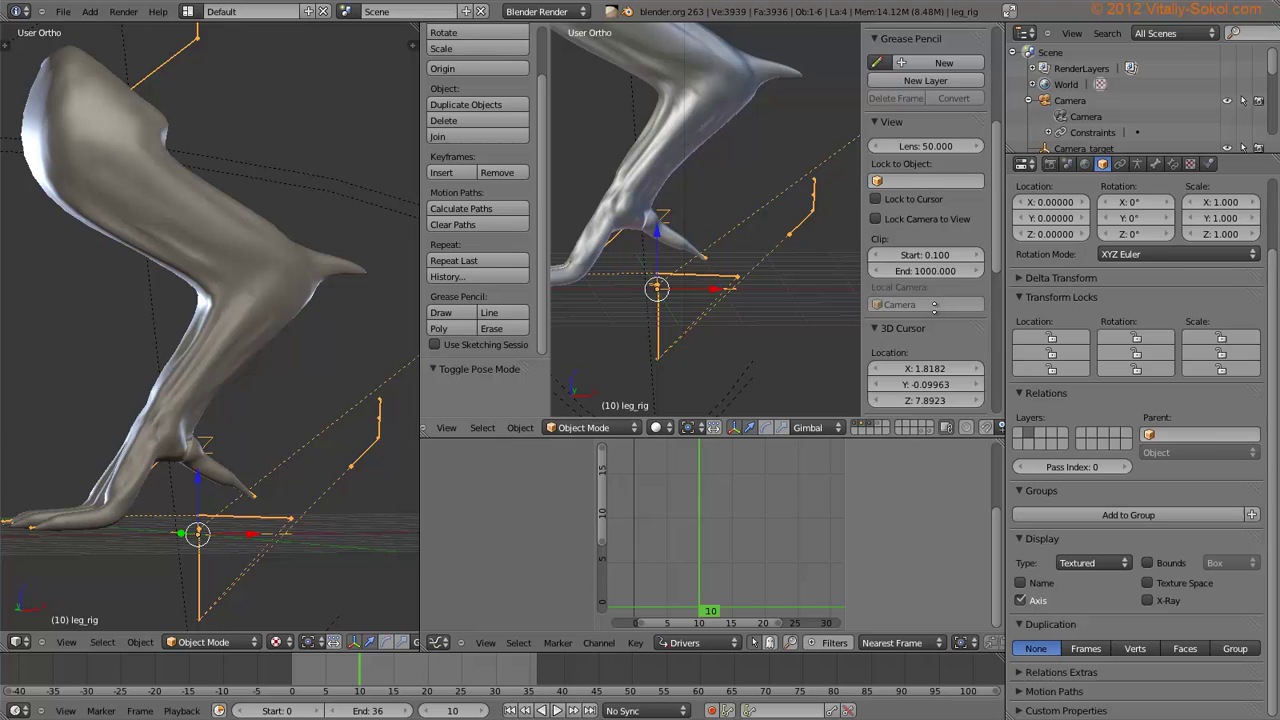
{"action": "scroll", "coordinate": [940, 308], "scroll_direction": "down", "scroll_amount": 6}
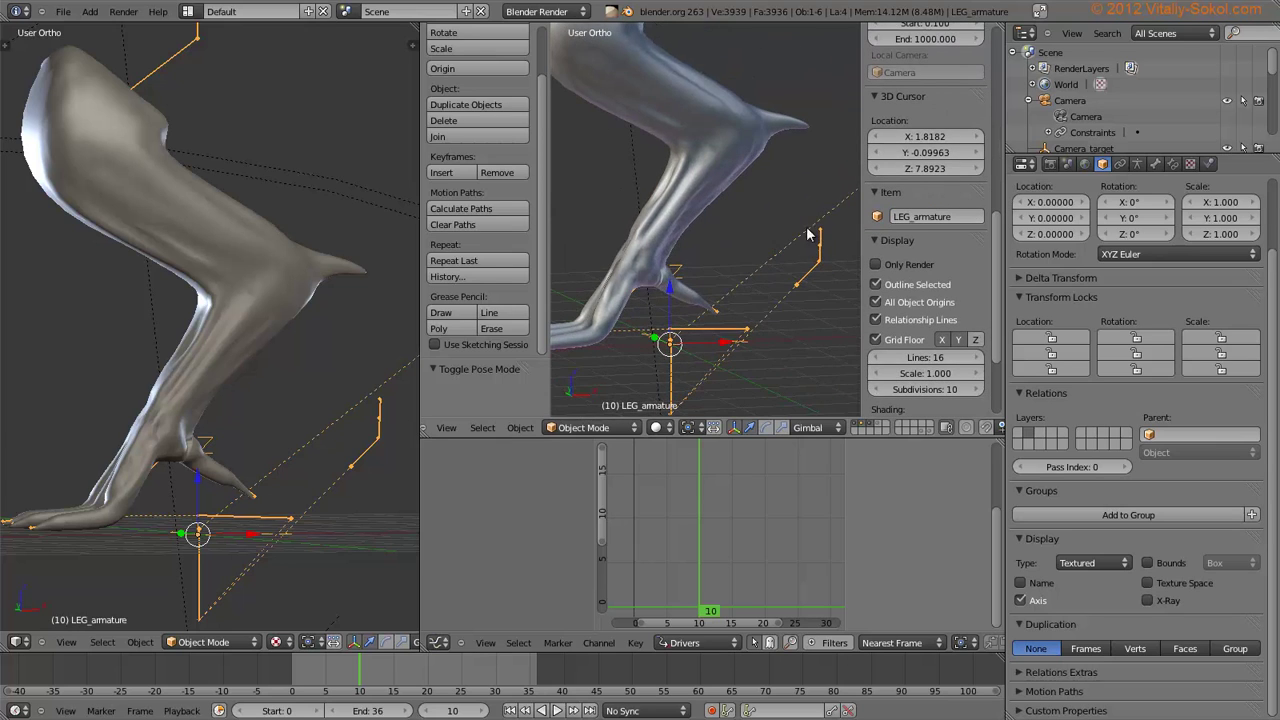
{"action": "mouse_move", "coordinate": [801, 243]}
{"action": "middle_mouse_down", "text": "shift"}
{"action": "mouse_move", "coordinate": [801, 274]}
{"action": "mouse_move", "coordinate": [832, 280]}
{"action": "mouse_move", "coordinate": [799, 251]}
{"action": "mouse_move", "coordinate": [753, 250]}
{"action": "mouse_move", "coordinate": [835, 253]}
{"action": "mouse_move", "coordinate": [781, 248]}
{"action": "mouse_move", "coordinate": [810, 240]}
{"action": "middle_mouse_up", "text": "shift"}
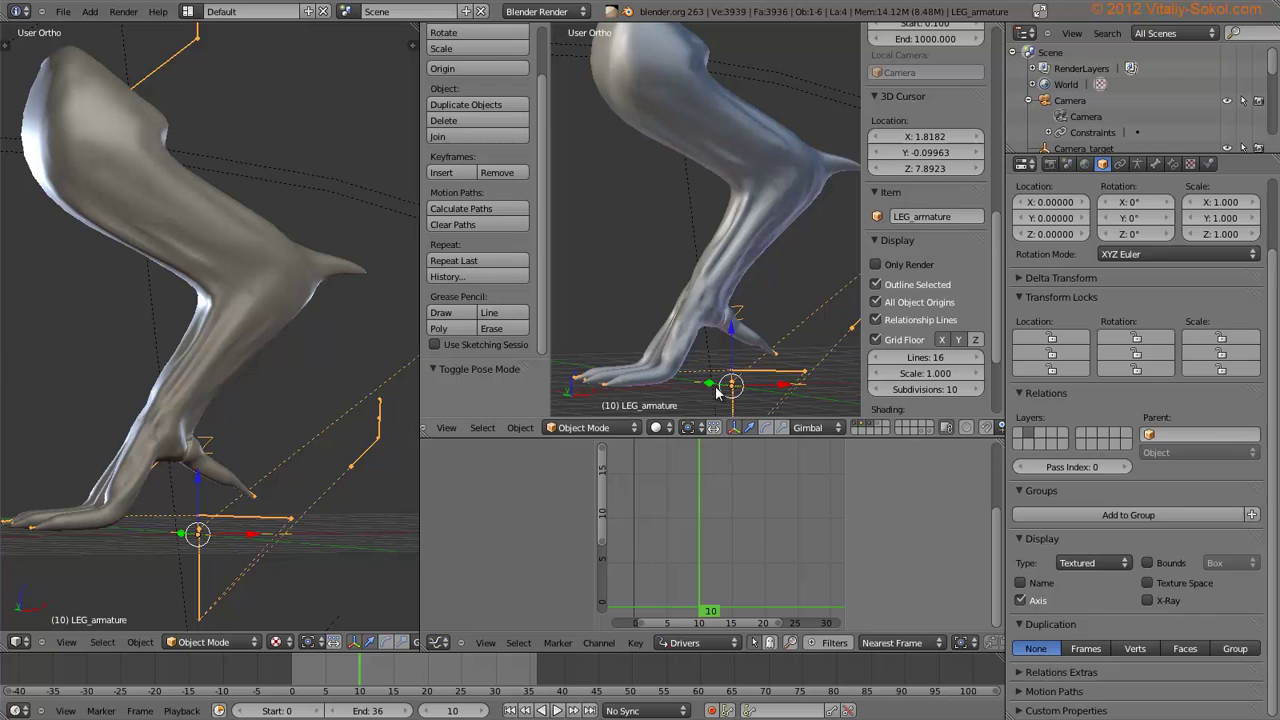
Select the dragon leg's Strength (Displace) driver and set its variable's target object to LEG_armature
{"action": "right_click", "coordinate": [708, 284]}
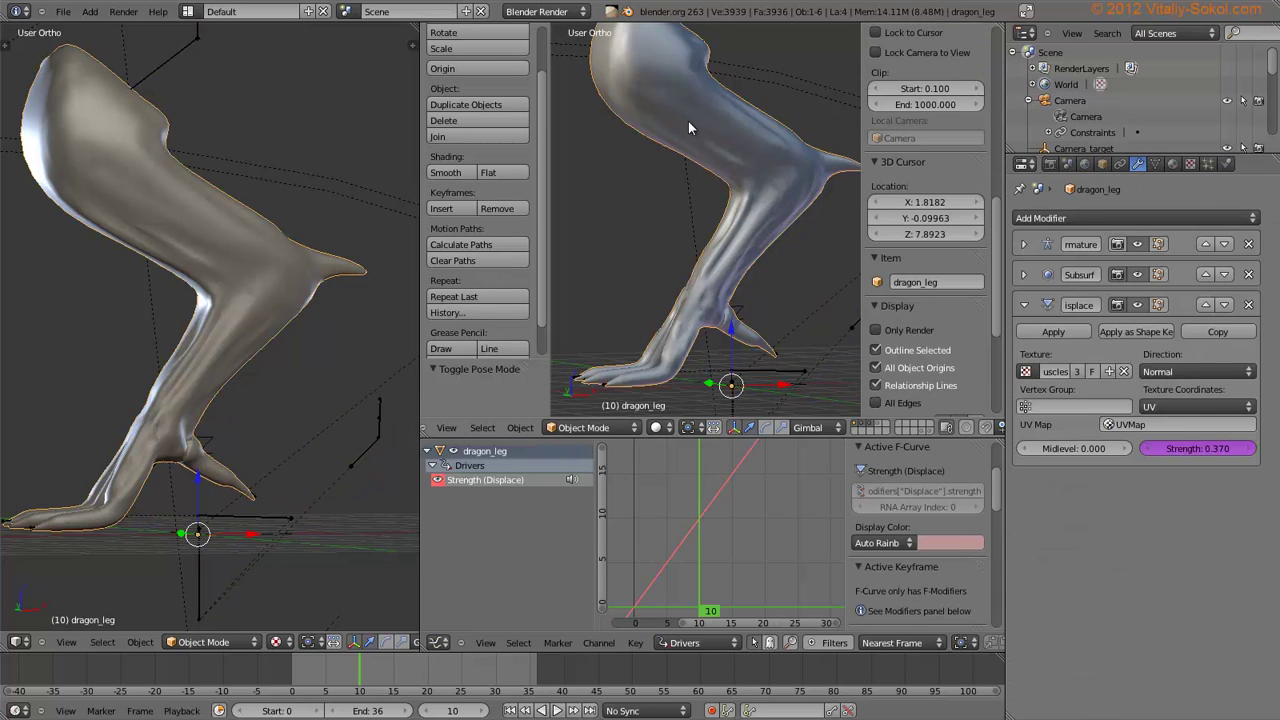
{"action": "left_click", "coordinate": [528, 480]}
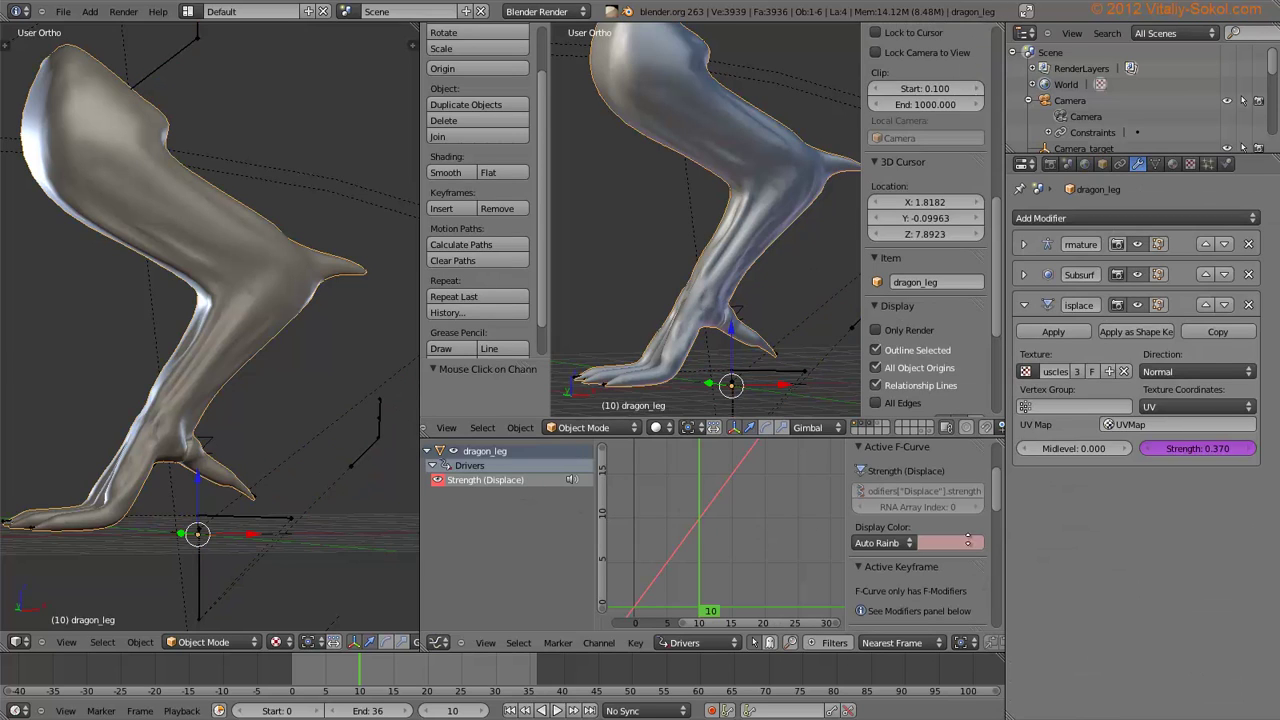
{"action": "scroll", "coordinate": [968, 540], "scroll_direction": "down", "scroll_amount": 6}
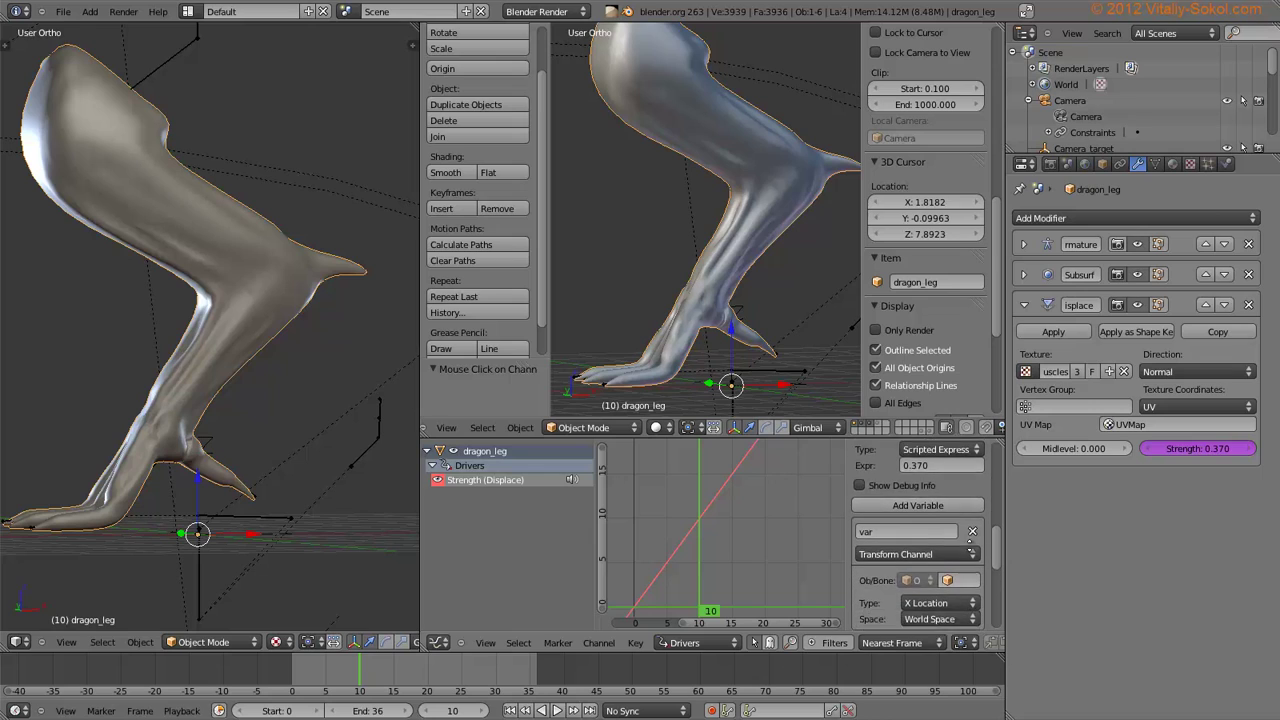
{"action": "scroll", "coordinate": [969, 541], "scroll_direction": "down", "scroll_amount": 4}
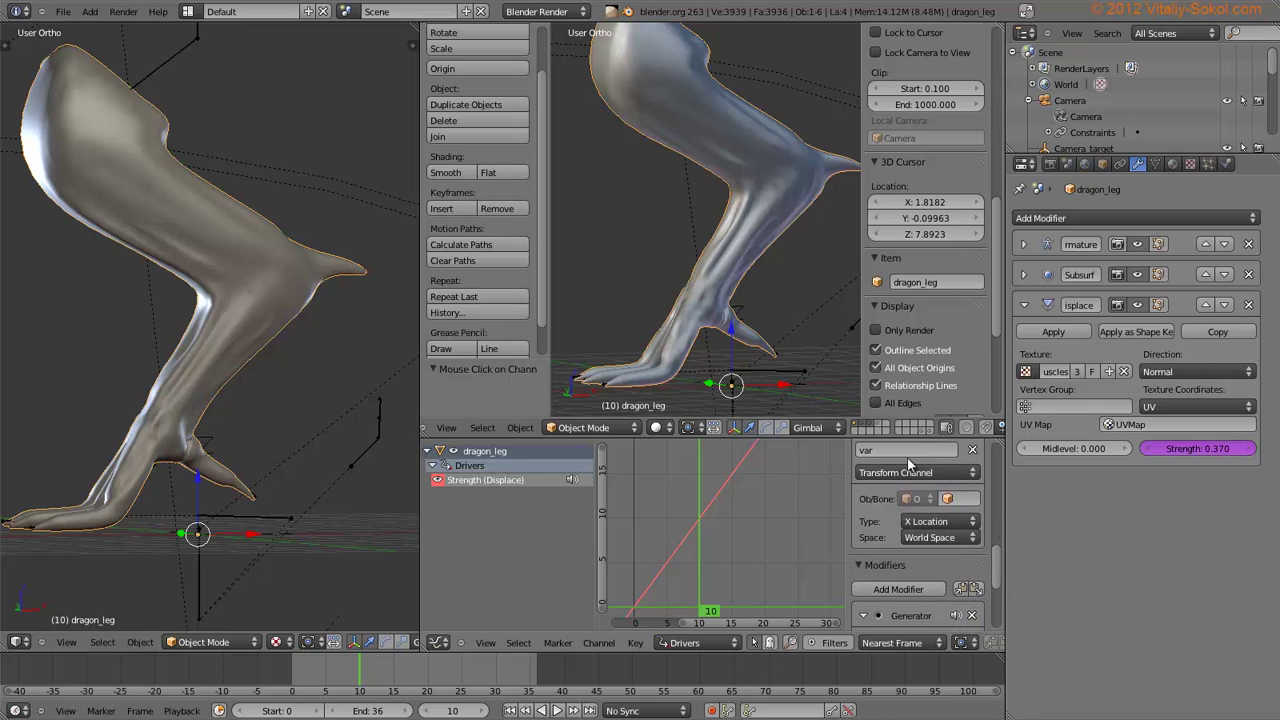
{"action": "left_click", "coordinate": [960, 473]}
{"action": "left_click", "coordinate": [948, 498]}
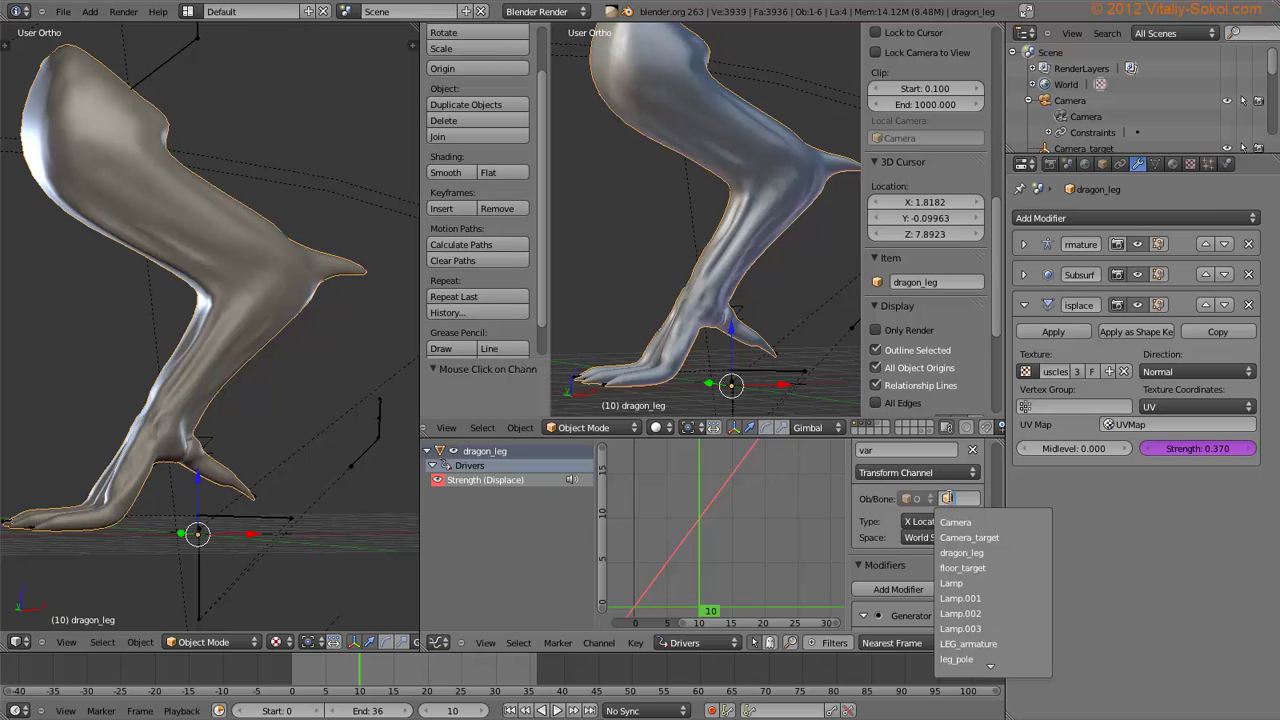
{"action": "type", "text": "ar"}
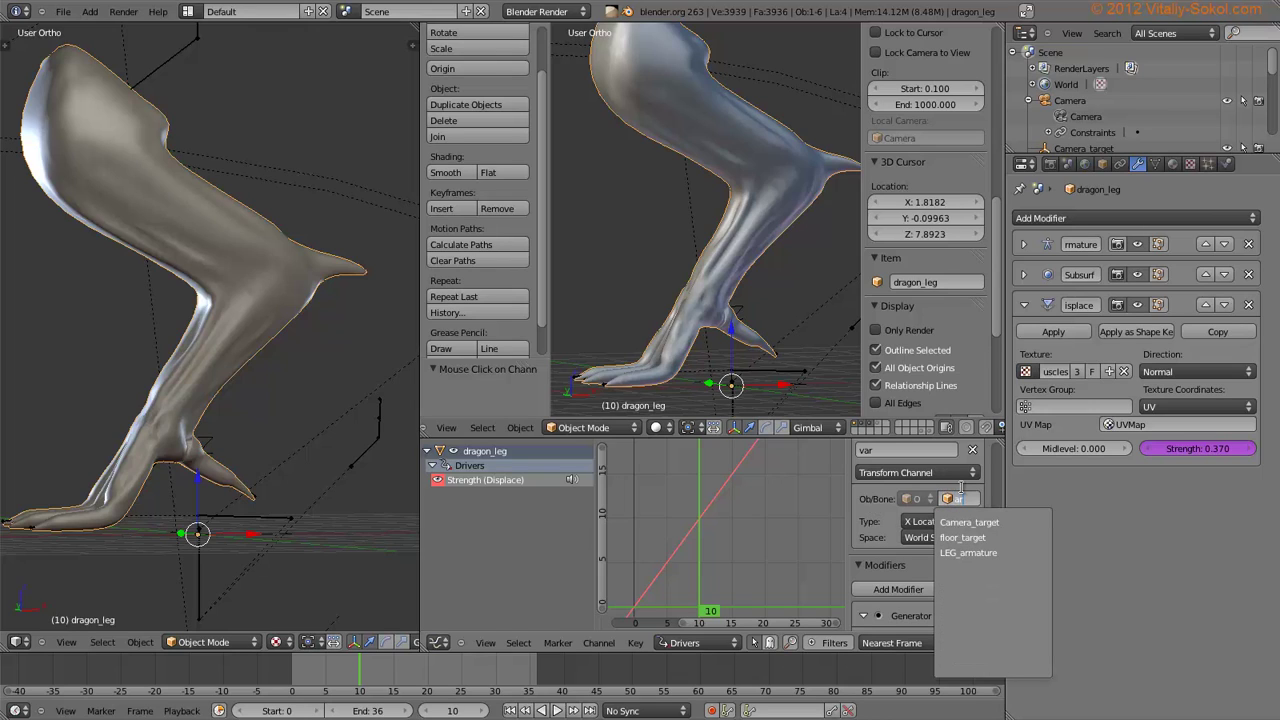
{"action": "key", "text": "Down"}
{"action": "key", "text": "Down"}
{"action": "key", "text": "Down"}
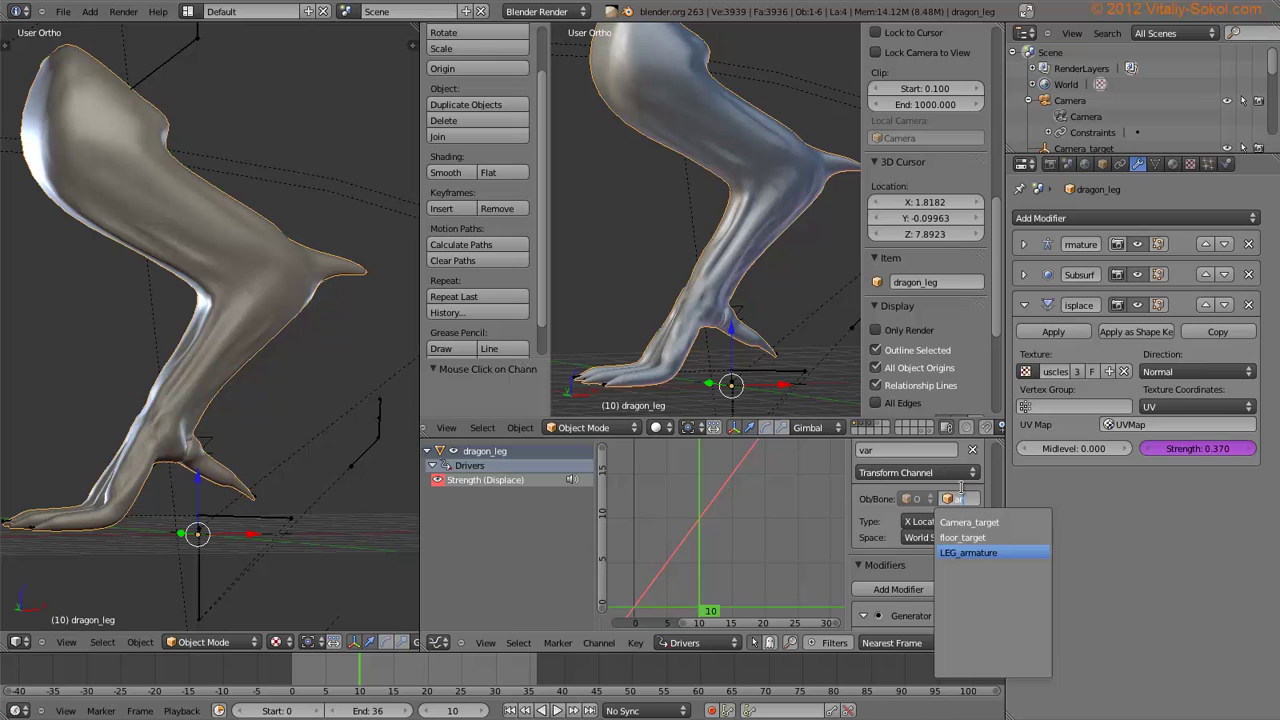
{"action": "key", "text": "Return"}
Set the driver variable's target bone to leg_muscle_def
{"action": "scroll", "coordinate": [903, 475], "scroll_direction": "down", "scroll_amount": 3}
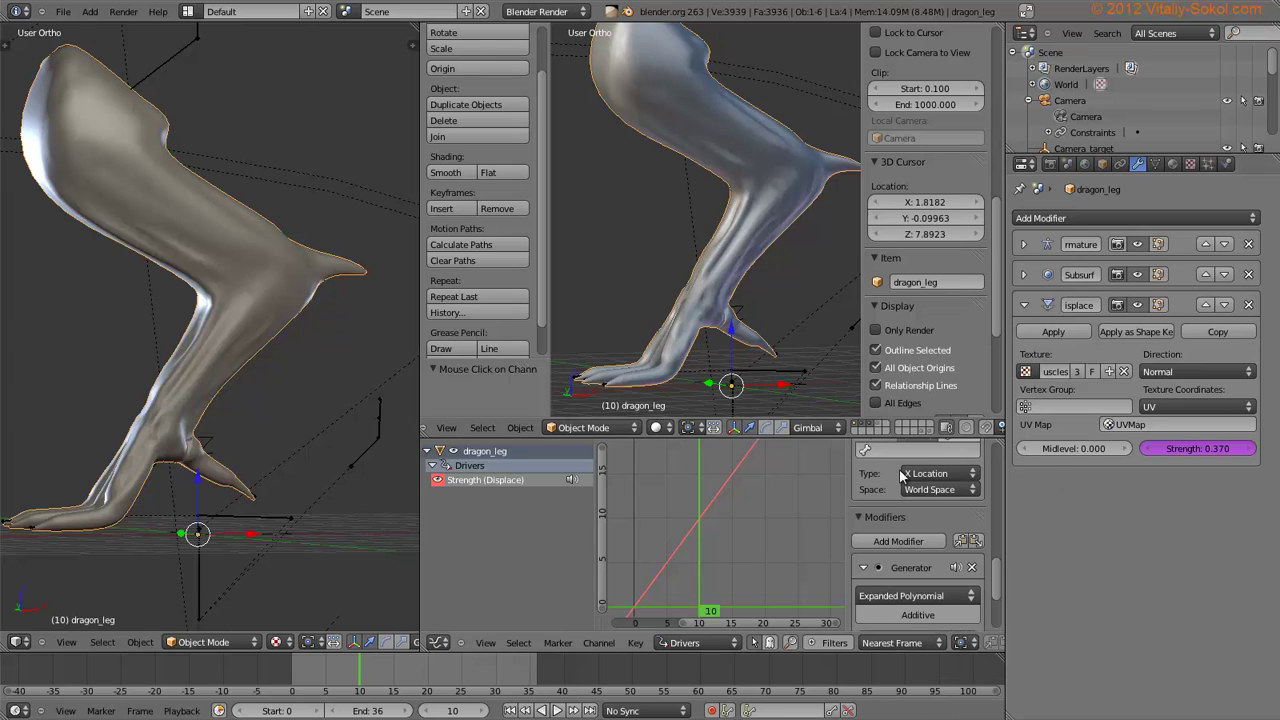
{"action": "scroll", "coordinate": [880, 500], "scroll_direction": "up", "scroll_amount": 3}
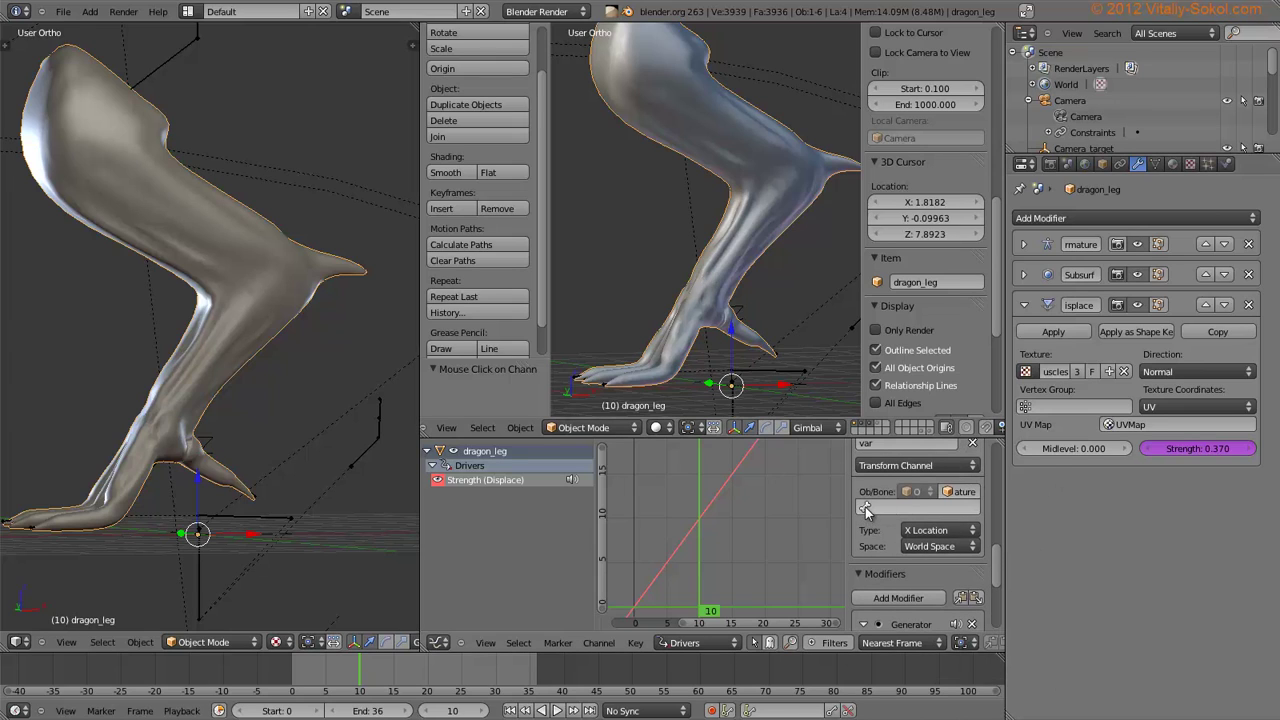
{"action": "left_click", "coordinate": [866, 509]}
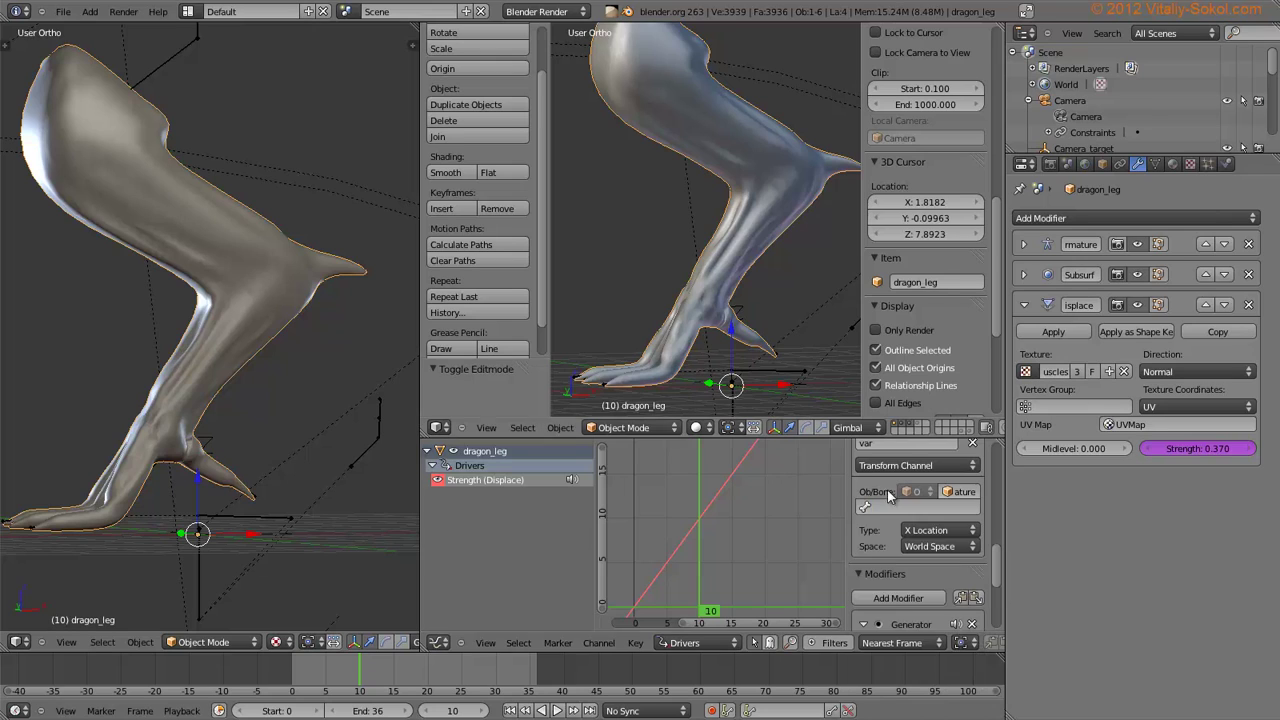
{"action": "left_click", "coordinate": [870, 511]}
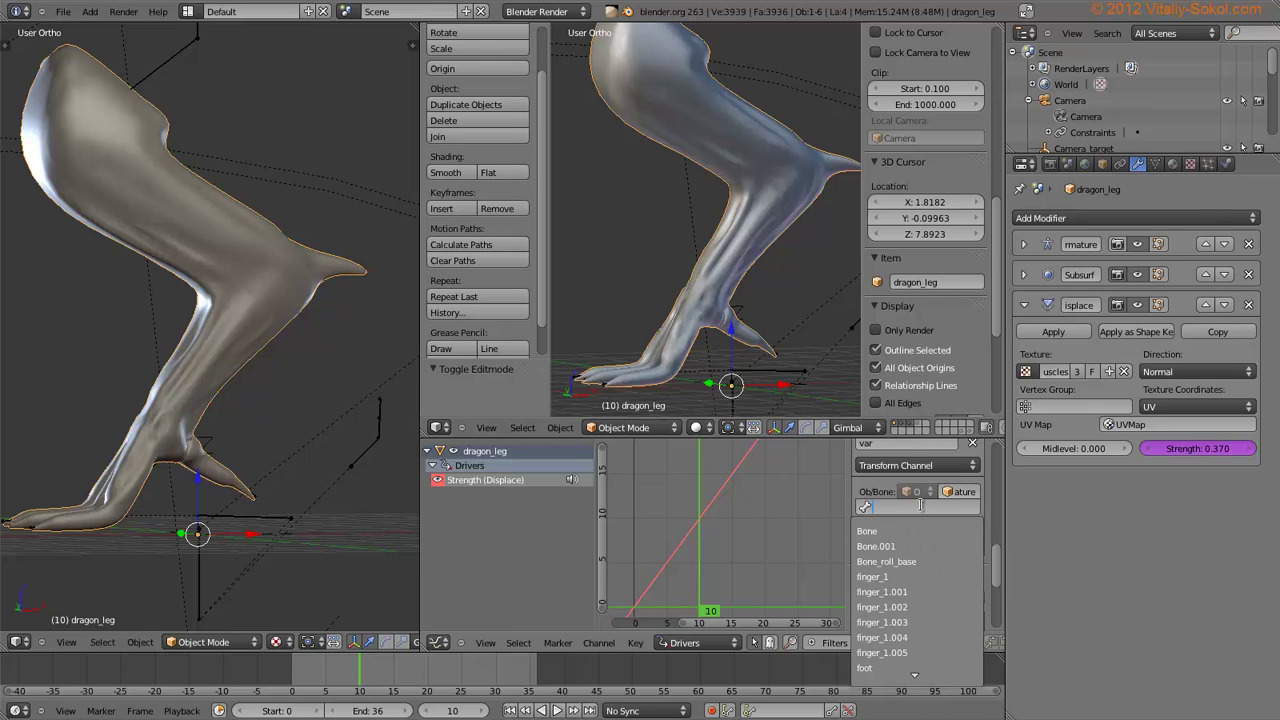
{"action": "type", "text": "leg"}
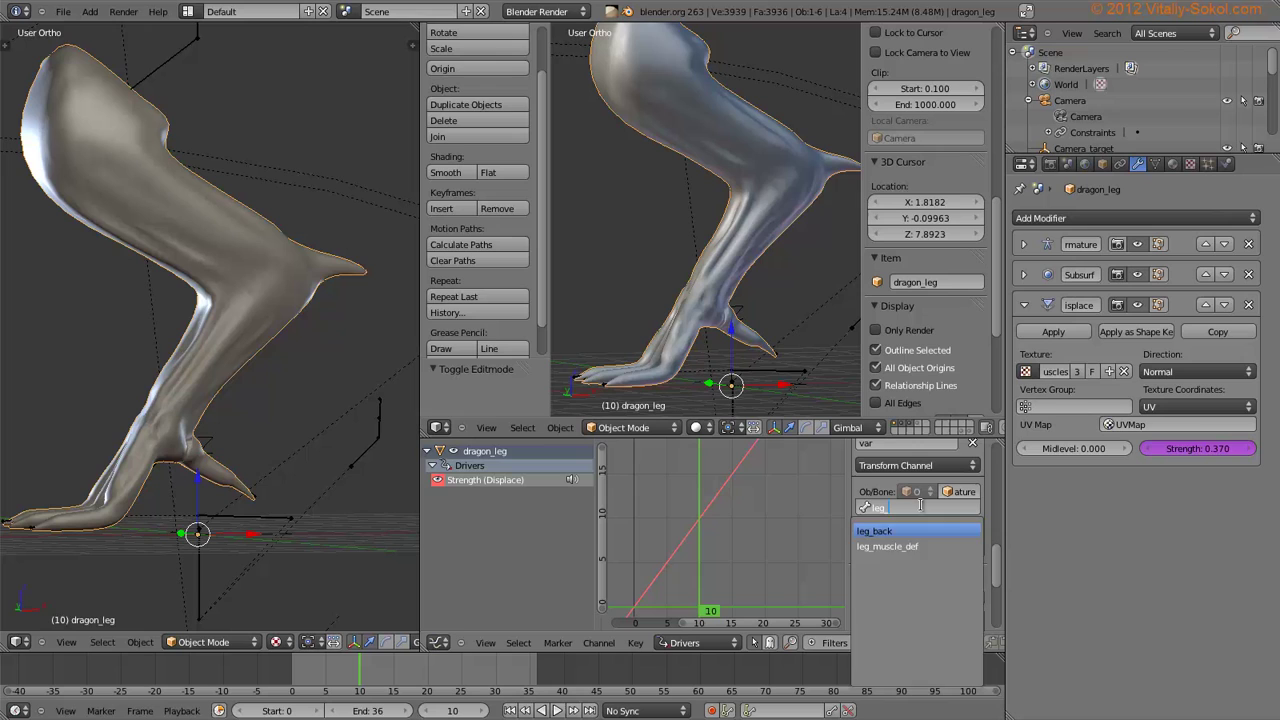
{"action": "key", "text": "Down"}
{"action": "key", "text": "Return"}
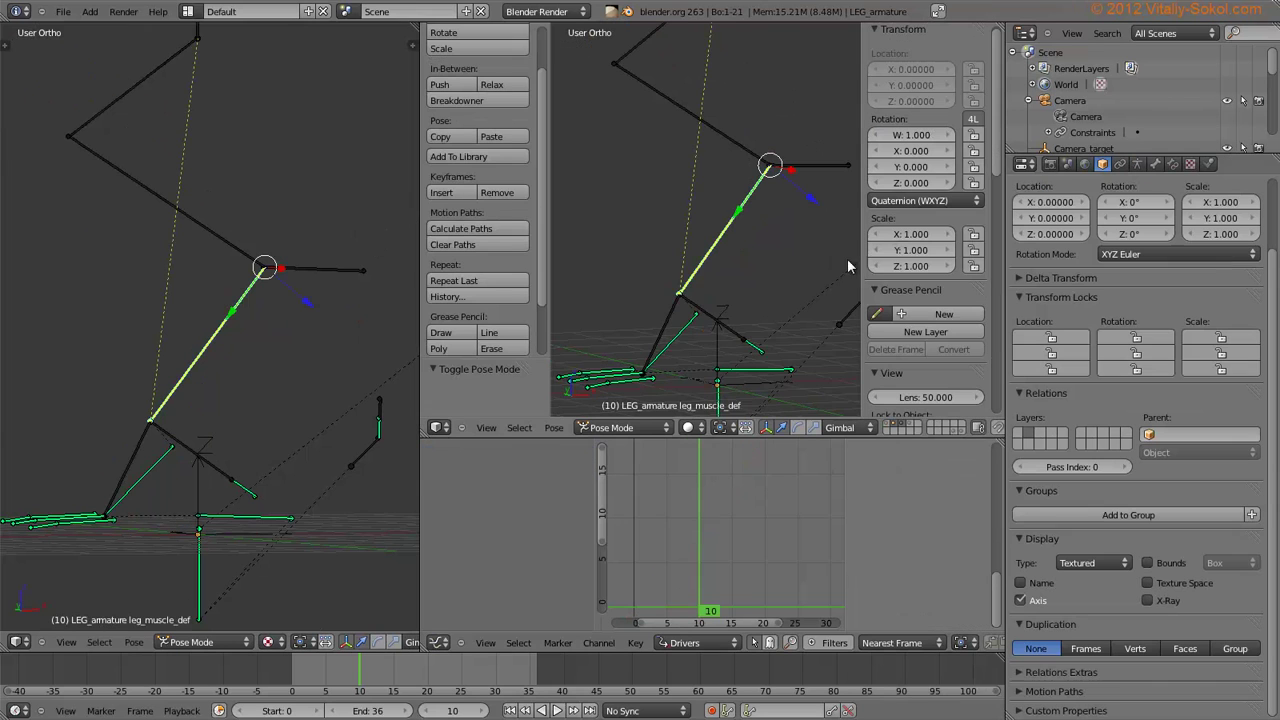
Rotate the foot_roll bone of LEG_armature by about 7° in front view to test the leg's movement
{"action": "middle_click_drag", "start_coordinate": [790, 279], "coordinate": [680, 297]}
{"action": "middle_click_drag", "start_coordinate": [750, 278], "coordinate": [755, 247]}
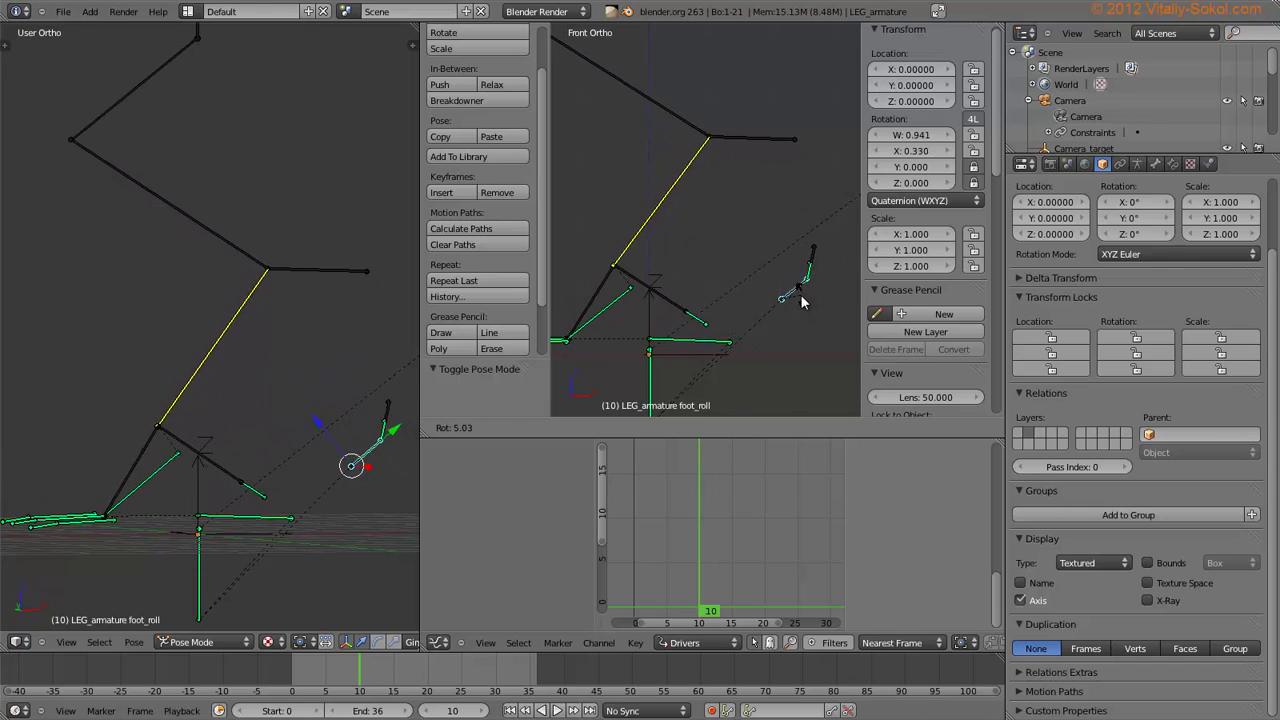
{"action": "left_click", "coordinate": [806, 288]}
{"action": "left_click_drag", "start_coordinate": [922, 152], "coordinate": [918, 155]}
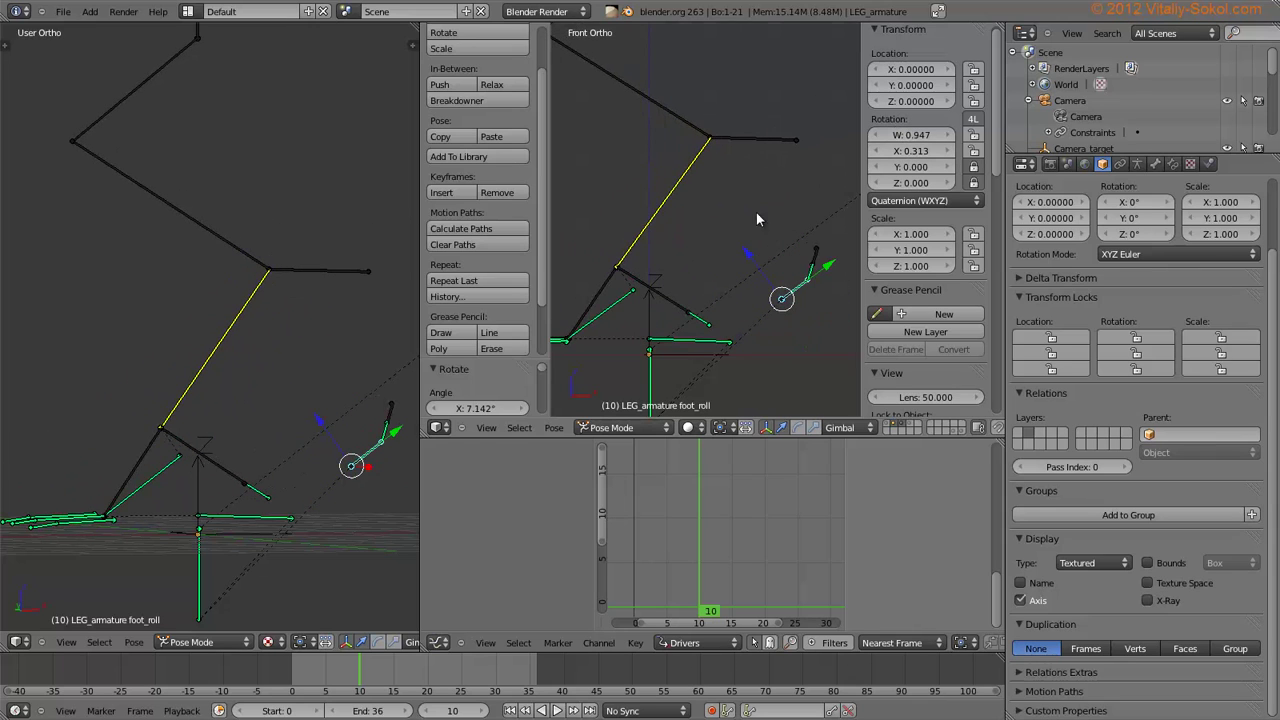
Show layer 1 with the leg mesh alongside the rig and select the dragon leg
{"action": "key", "text": "shift+1"}
{"action": "right_click_drag", "start_coordinate": [695, 214], "coordinate": [693, 213]}
{"action": "right_click", "coordinate": [692, 212]}
Set the driver variable's transform type to X Rotation and its space to Local Space
{"action": "scroll", "coordinate": [881, 523], "scroll_direction": "down", "scroll_amount": 1}
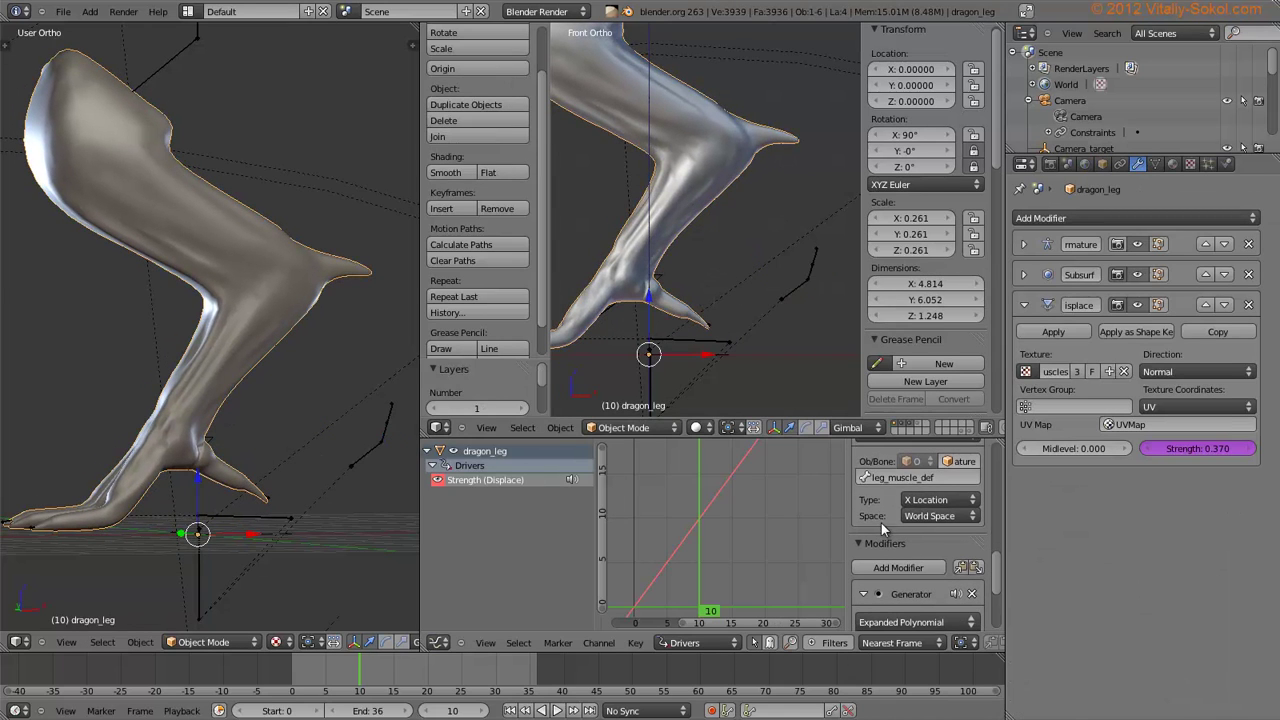
{"action": "scroll", "coordinate": [878, 541], "scroll_direction": "down", "scroll_amount": 2}
{"action": "left_click", "coordinate": [921, 487]}
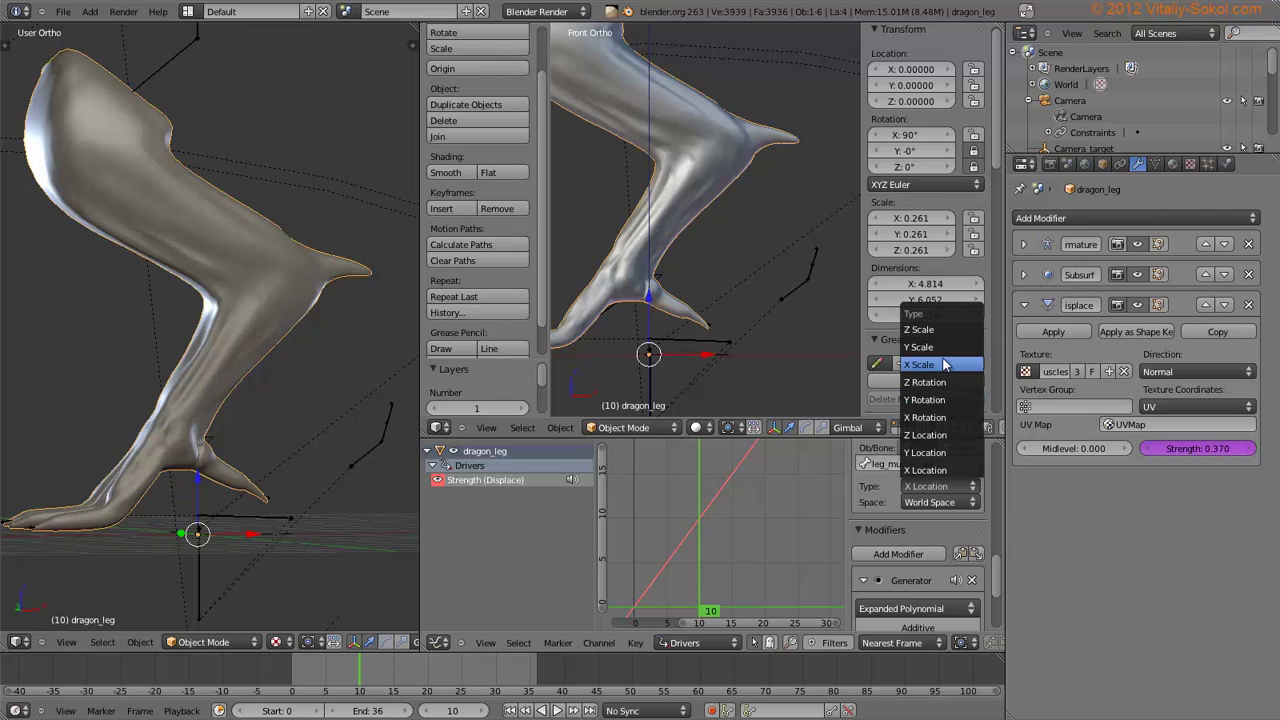
{"action": "left_click", "coordinate": [935, 423]}
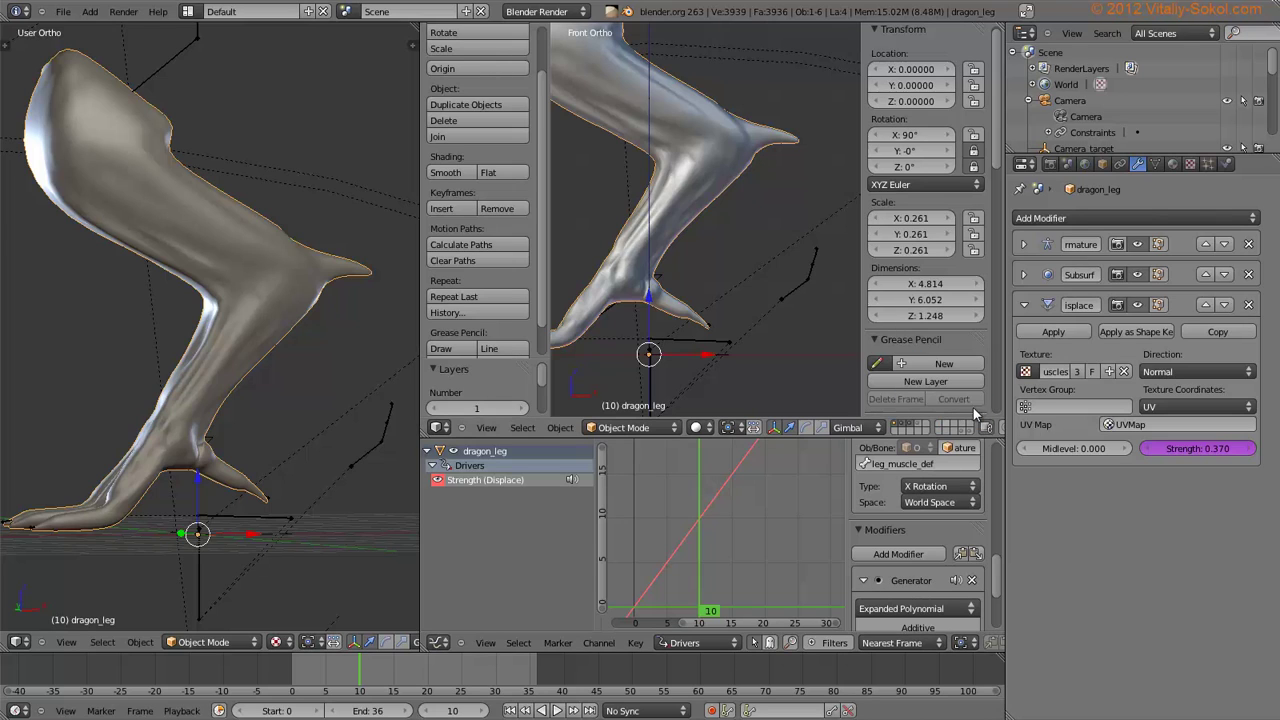
{"action": "middle_click_drag", "start_coordinate": [720, 497], "coordinate": [781, 433]}
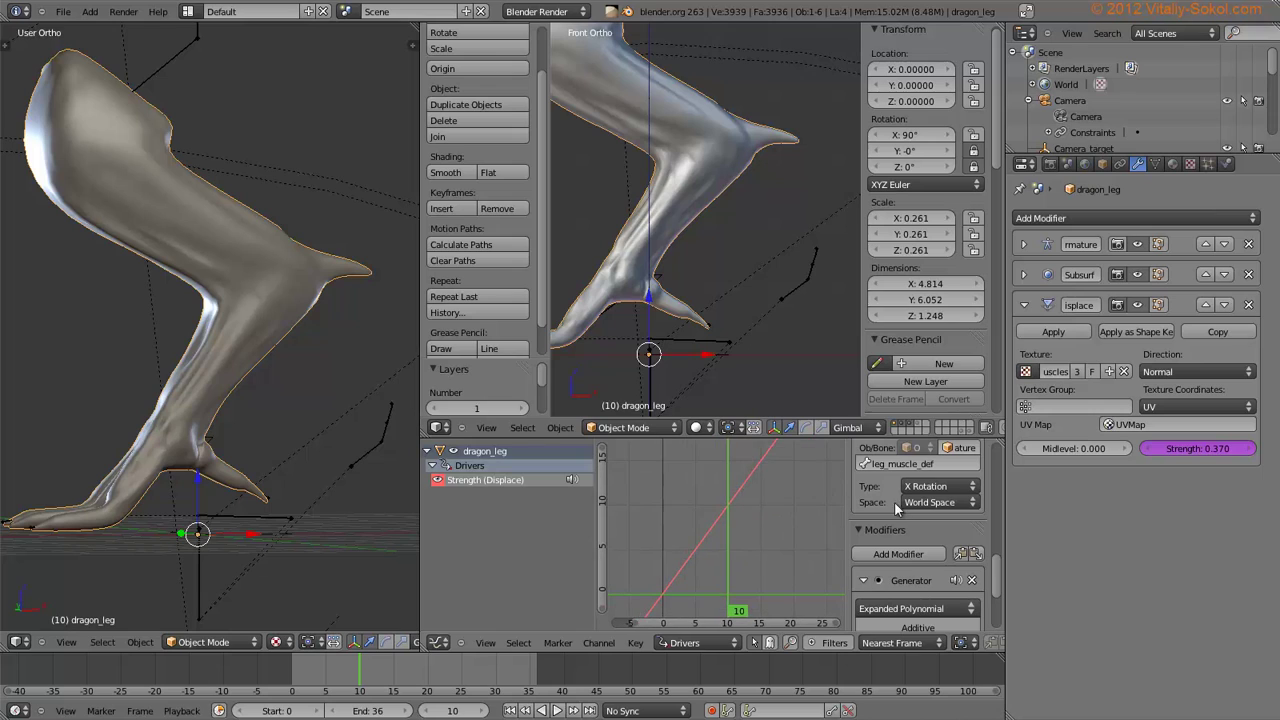
{"action": "left_click", "coordinate": [942, 503]}
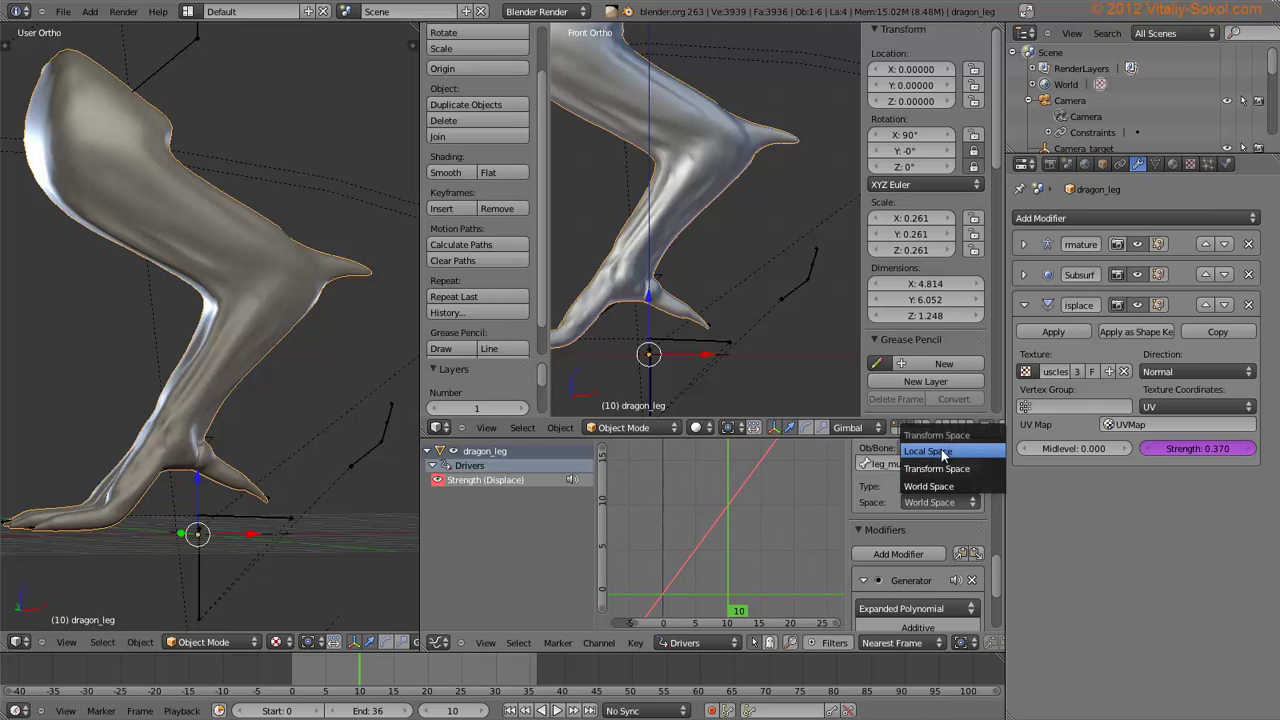
{"action": "left_click", "coordinate": [940, 453]}
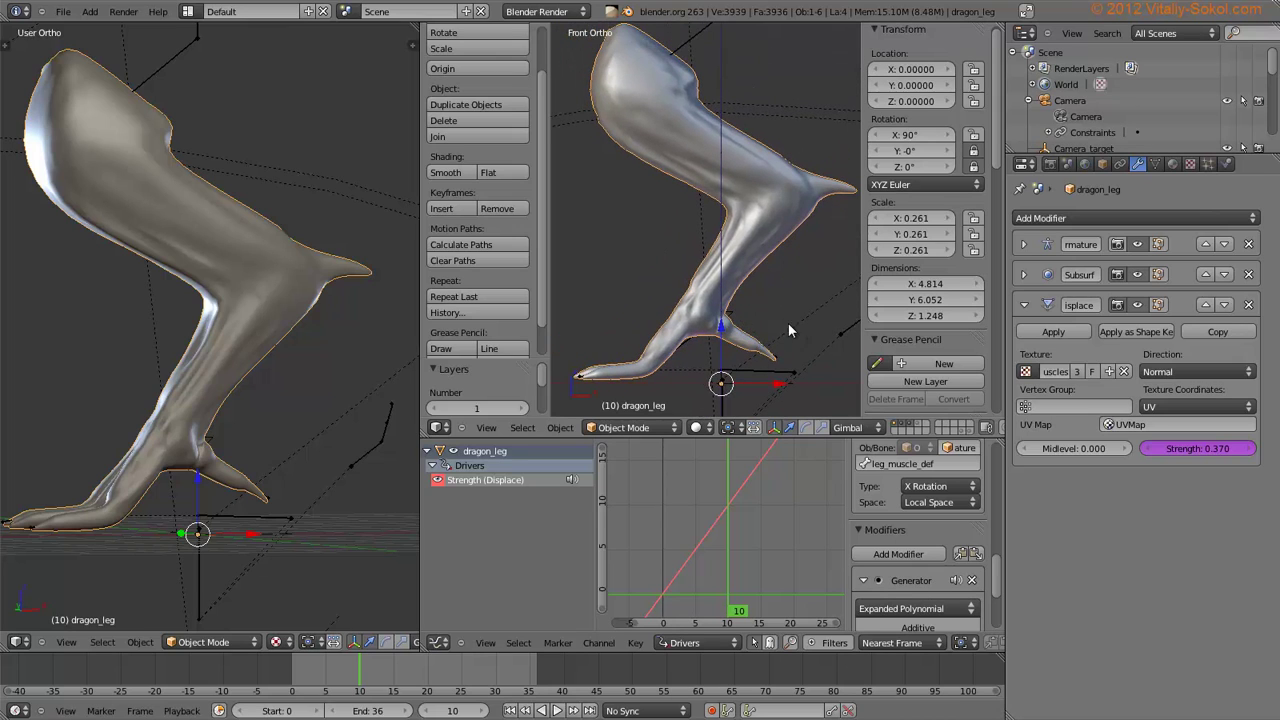
Examine the leg_muscle_def bone, the Displace modifier's Strength and the driver's expression and variable settings
{"action": "scroll", "coordinate": [878, 448], "scroll_direction": "up", "scroll_amount": 6}
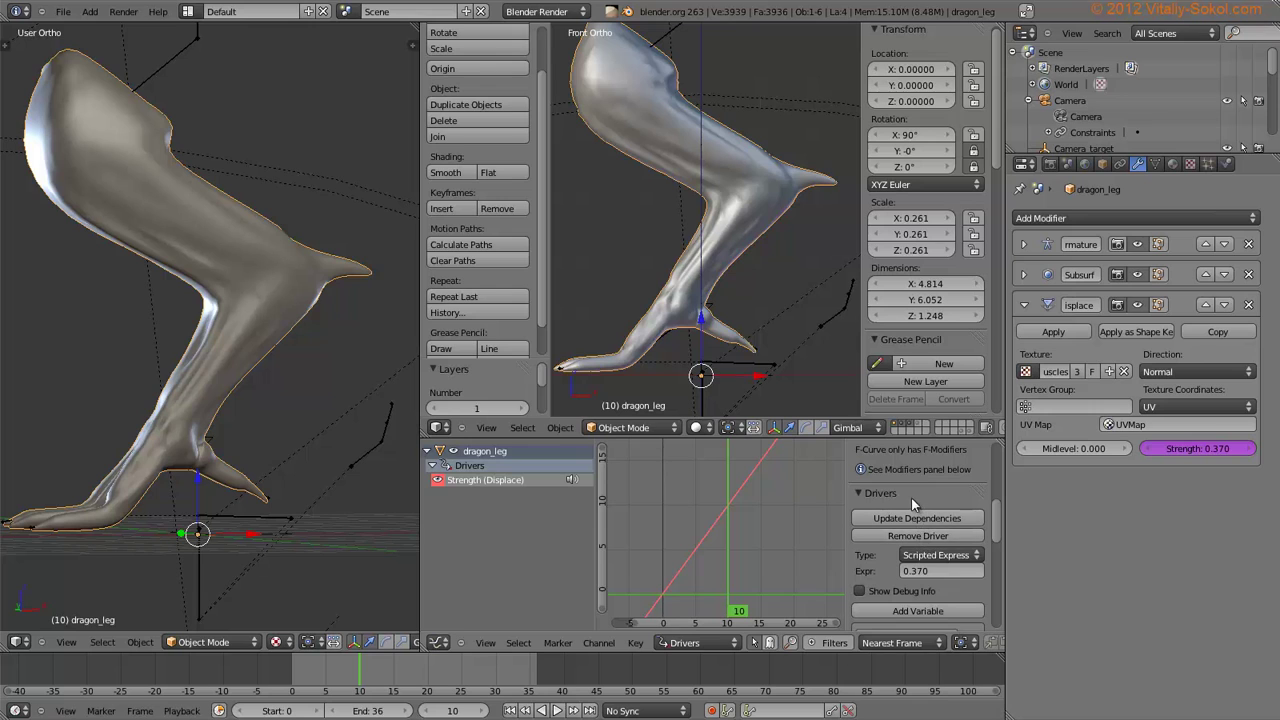
{"action": "right_click", "coordinate": [815, 326]}
{"action": "right_click", "coordinate": [702, 292]}
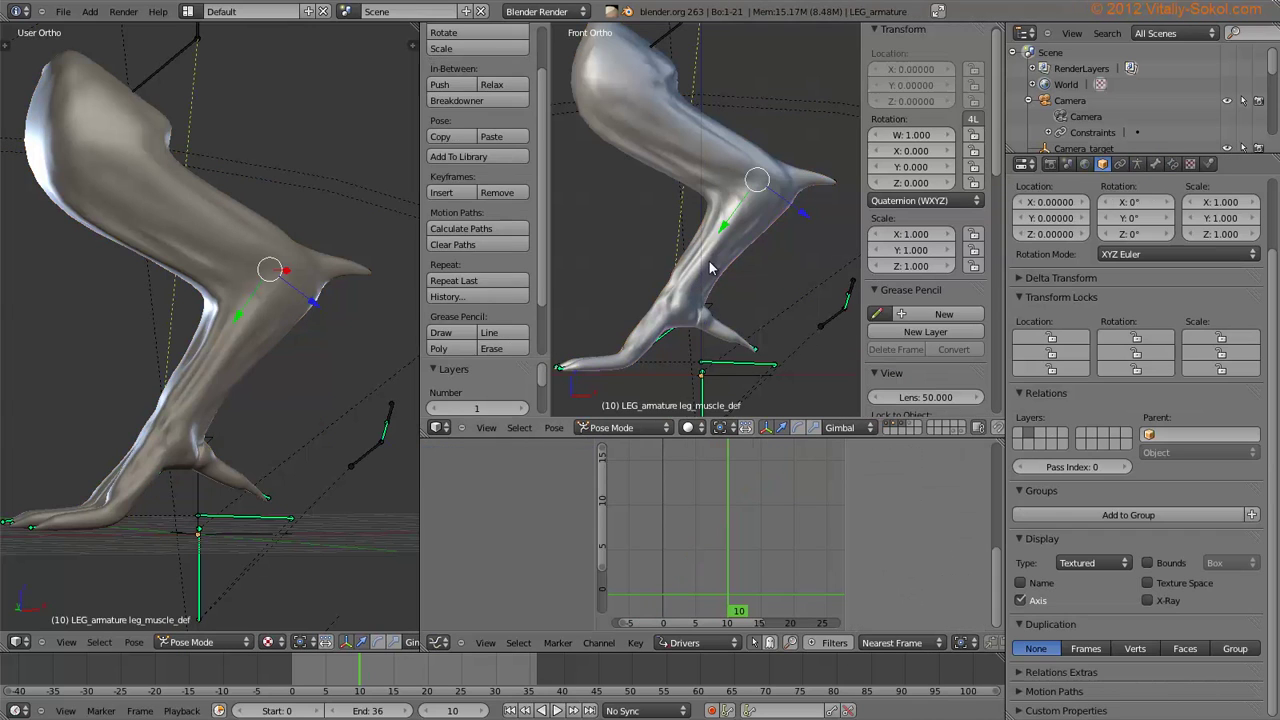
{"action": "left_click_drag", "start_coordinate": [1207, 449], "coordinate": [1164, 463]}
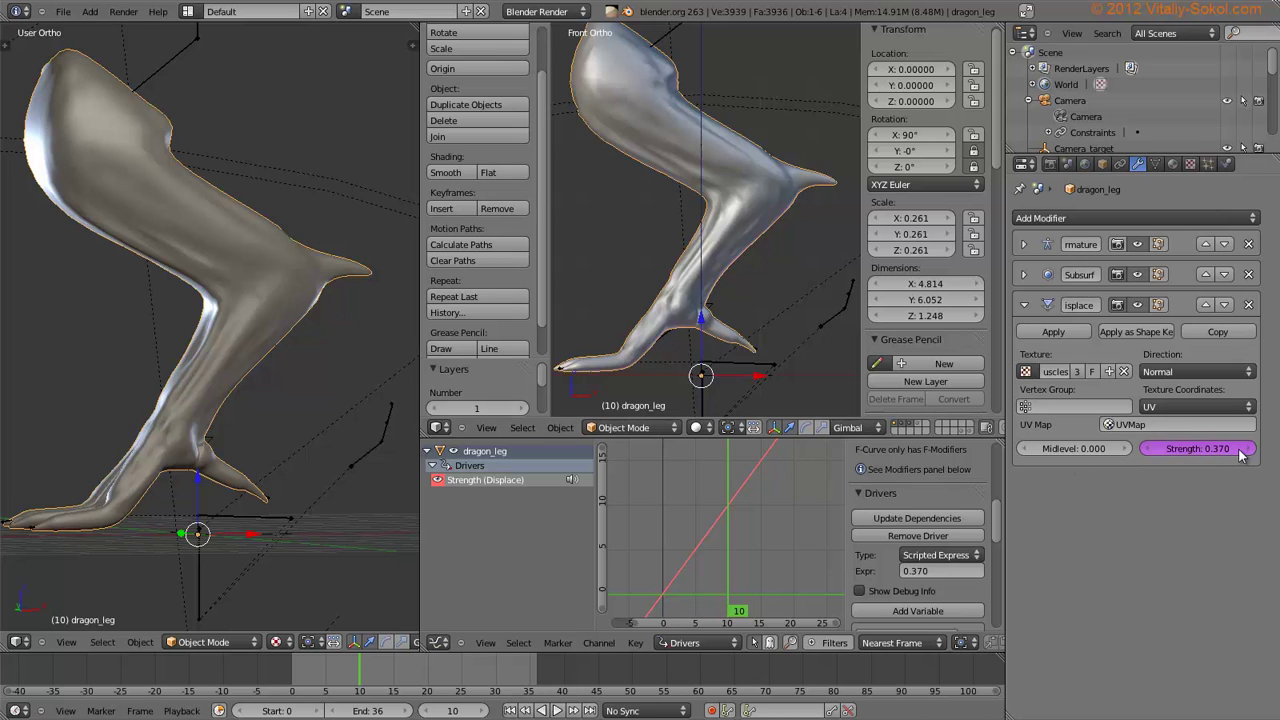
{"action": "scroll", "coordinate": [923, 462], "scroll_direction": "down", "scroll_amount": 2}
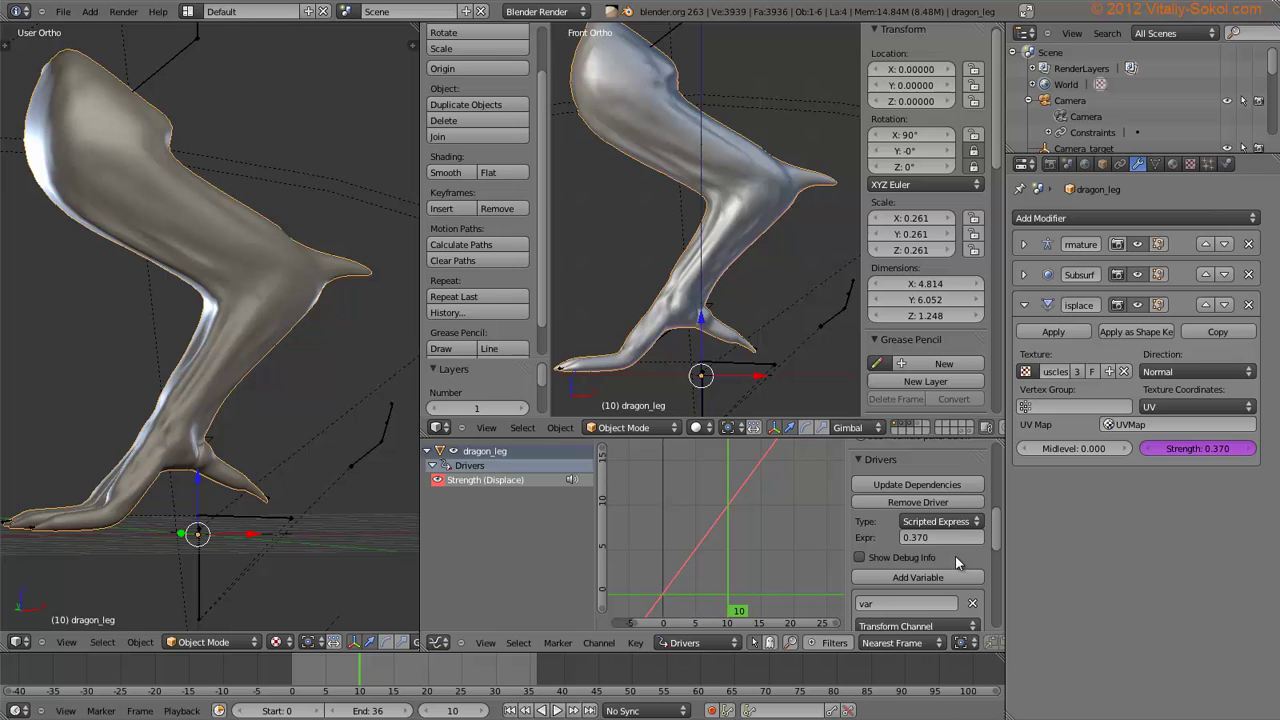
{"action": "scroll", "coordinate": [955, 556], "scroll_direction": "down", "scroll_amount": 6}
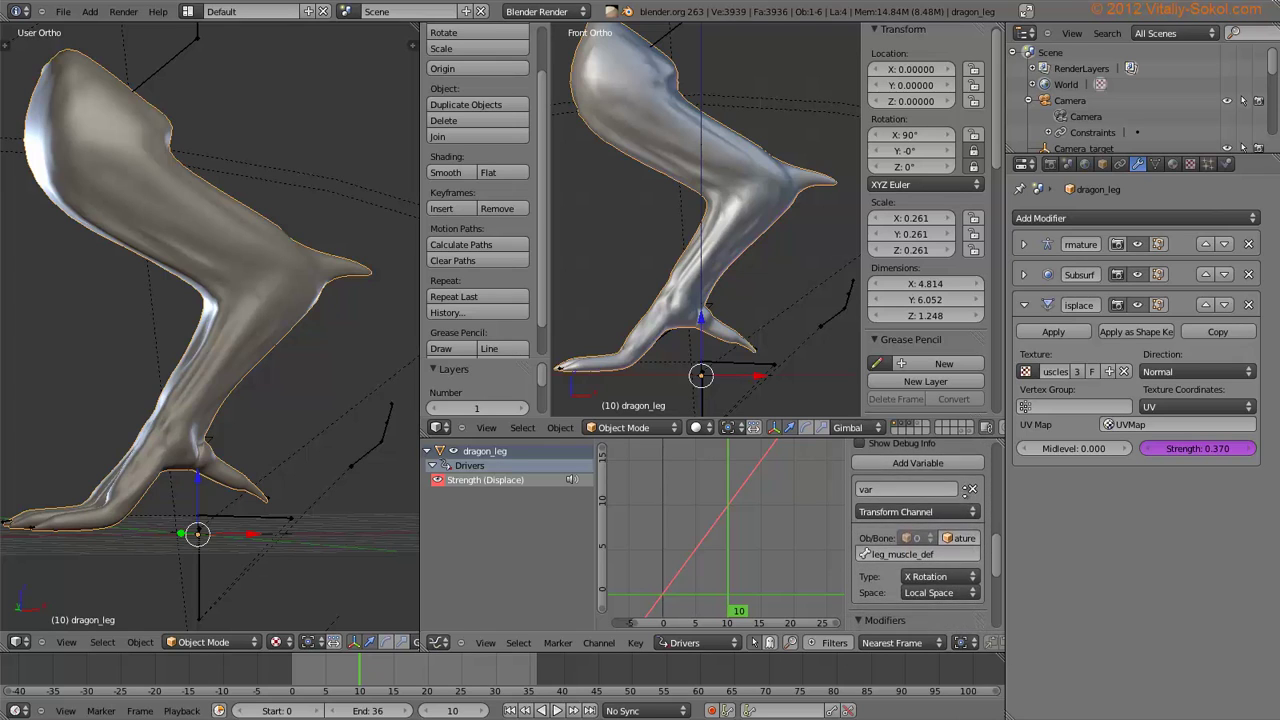
{"action": "scroll", "coordinate": [900, 520], "scroll_direction": "up", "scroll_amount": 8}
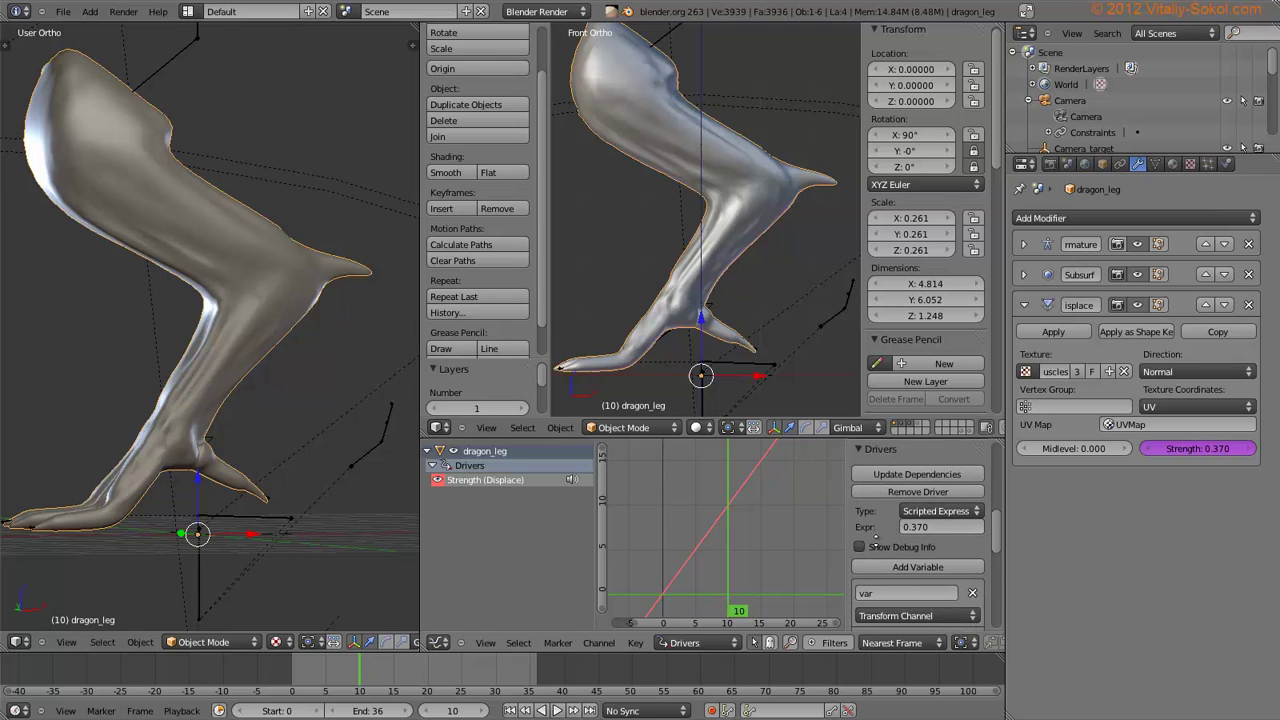
{"action": "middle_click_drag", "start_coordinate": [876, 540], "coordinate": [875, 536]}
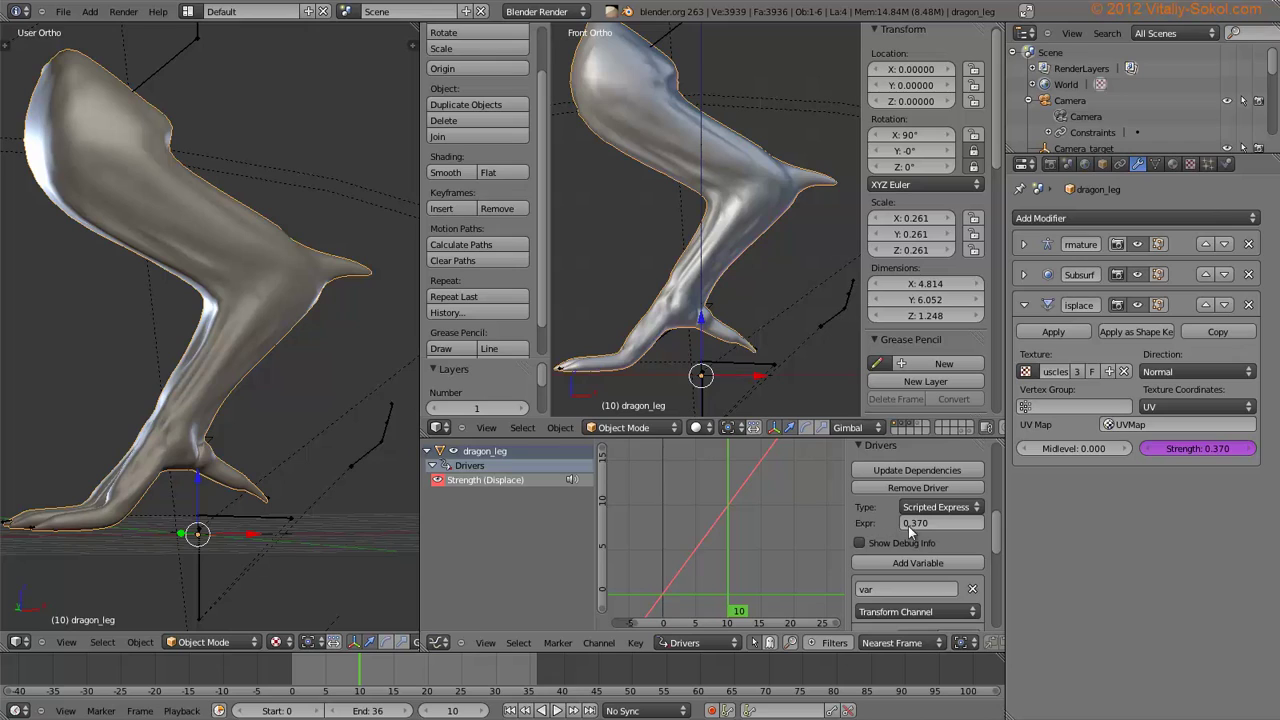
Set the Strength driver's scripted expression to 0
{"action": "left_click", "coordinate": [960, 523]}
{"action": "type", "text": "0"}
{"action": "key", "text": "Return"}
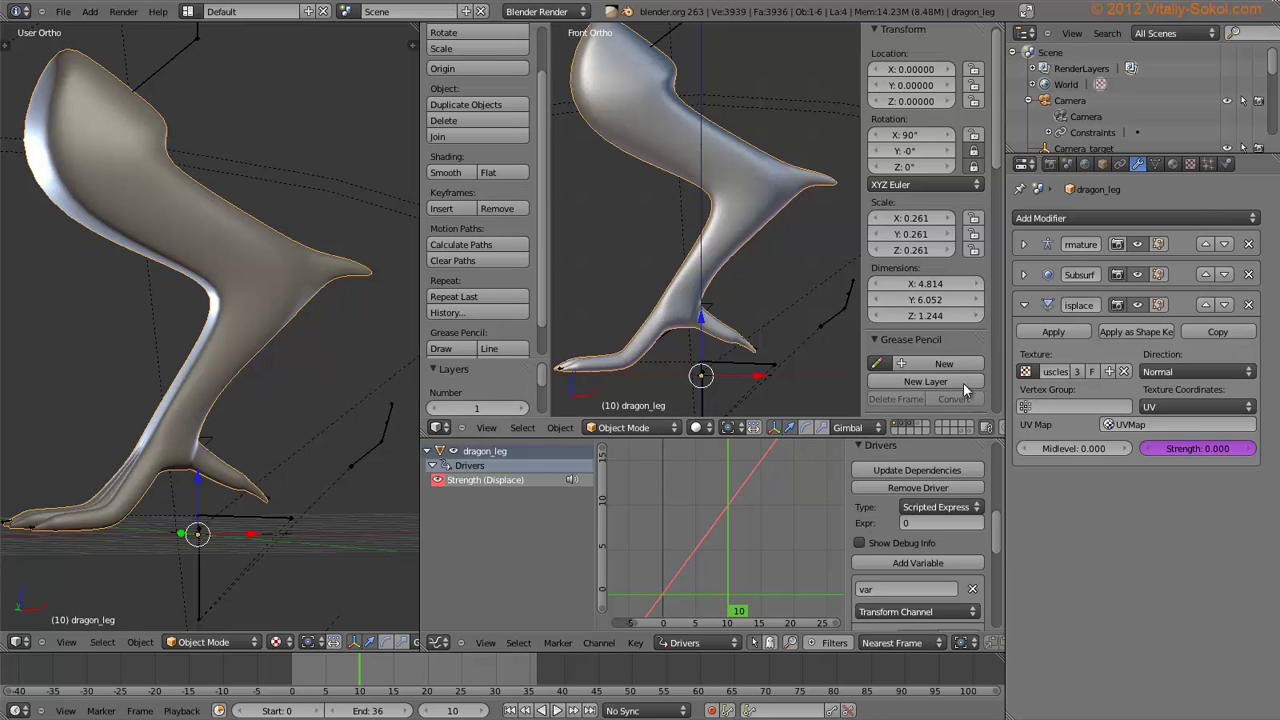
Set the Strength driver's scripted expression to the variable name var
{"action": "scroll", "coordinate": [962, 589], "scroll_direction": "down", "scroll_amount": 2}
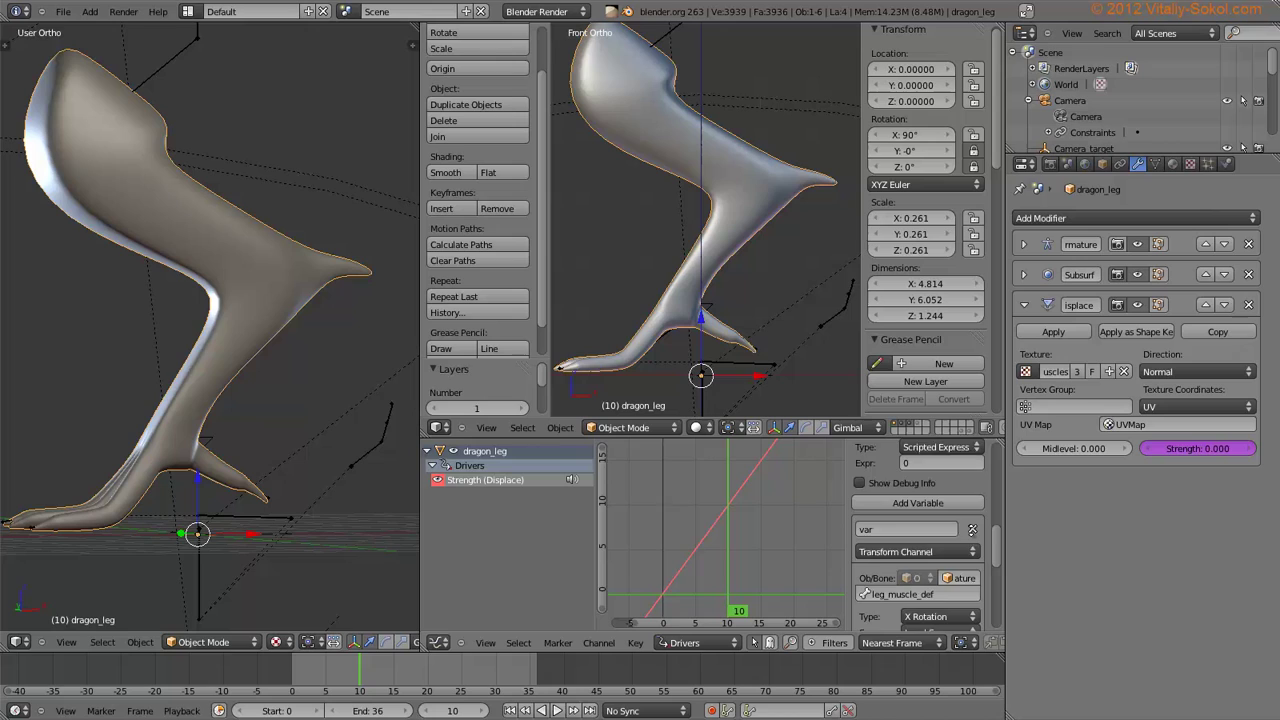
{"action": "scroll", "coordinate": [955, 495], "scroll_direction": "up", "scroll_amount": 2}
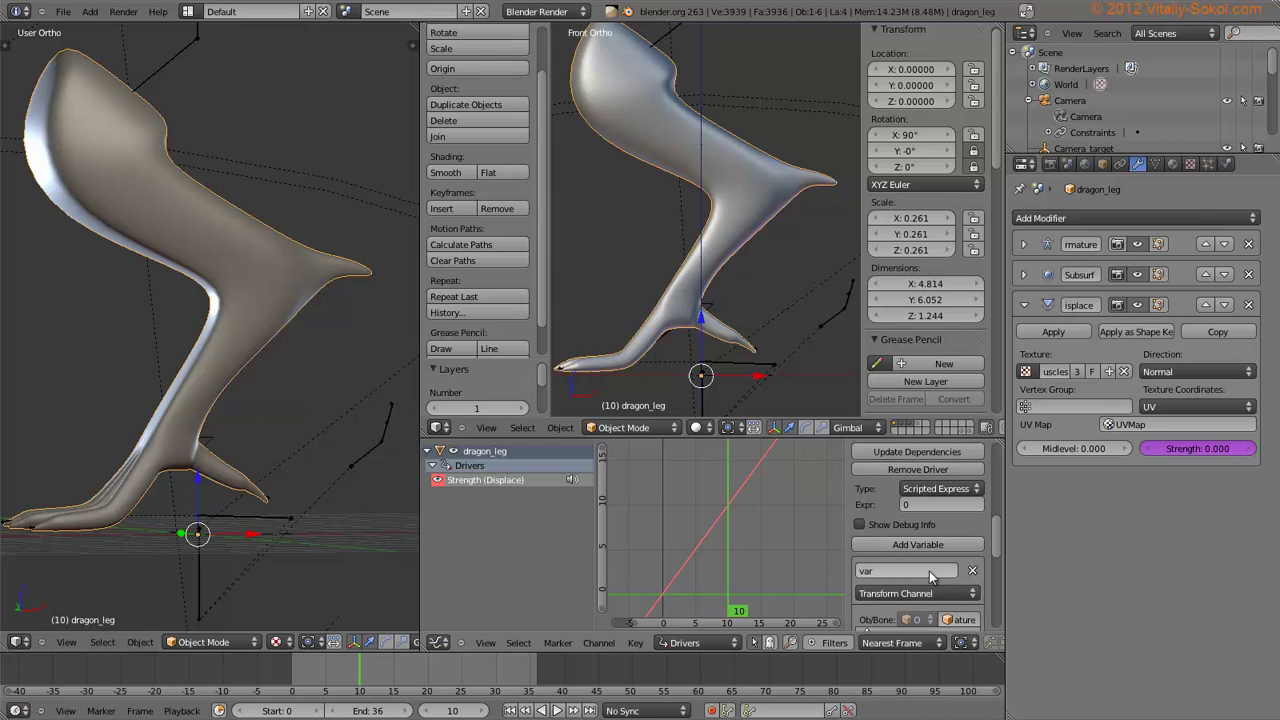
{"action": "left_click", "coordinate": [893, 573]}
{"action": "left_click", "coordinate": [933, 511]}
{"action": "key", "text": "Return"}
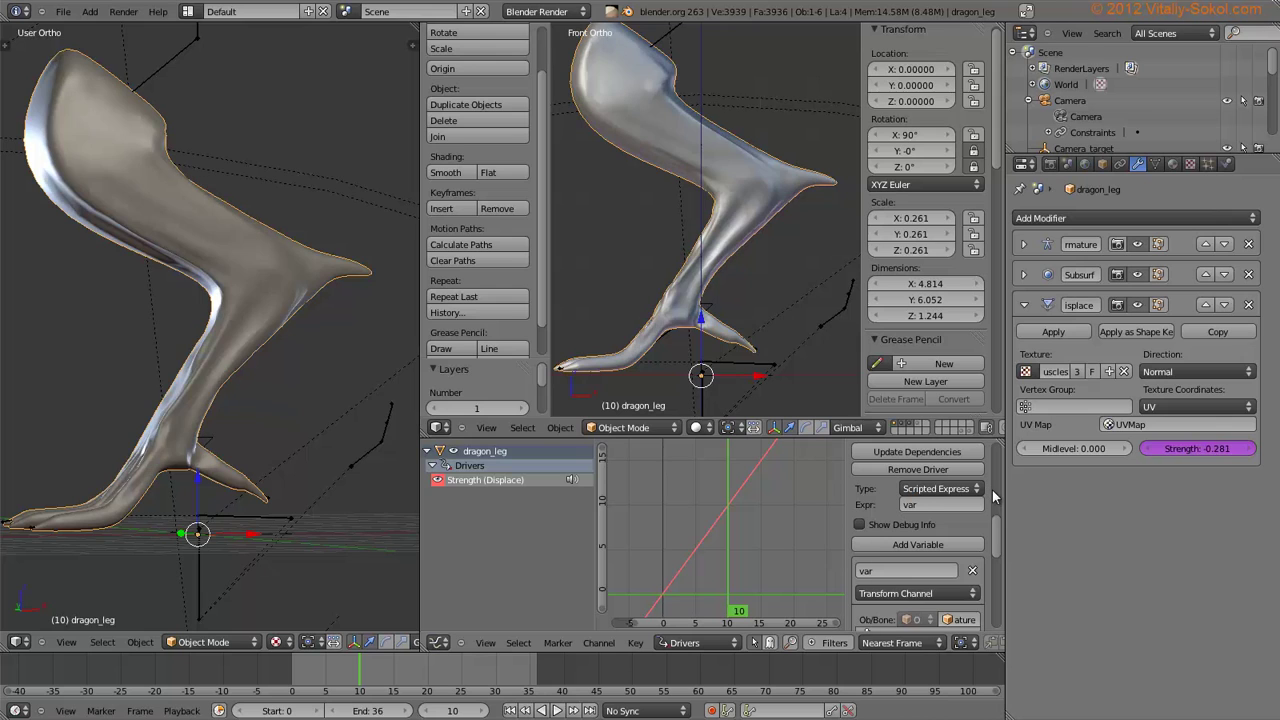
Turn on Show Debug Info for the Strength driver
{"action": "mouse_move", "coordinate": [789, 309]}
{"action": "middle_mouse_down"}
{"action": "mouse_move", "coordinate": [770, 318]}
{"action": "mouse_move", "coordinate": [882, 321]}
{"action": "mouse_move", "coordinate": [788, 316]}
{"action": "middle_mouse_up"}
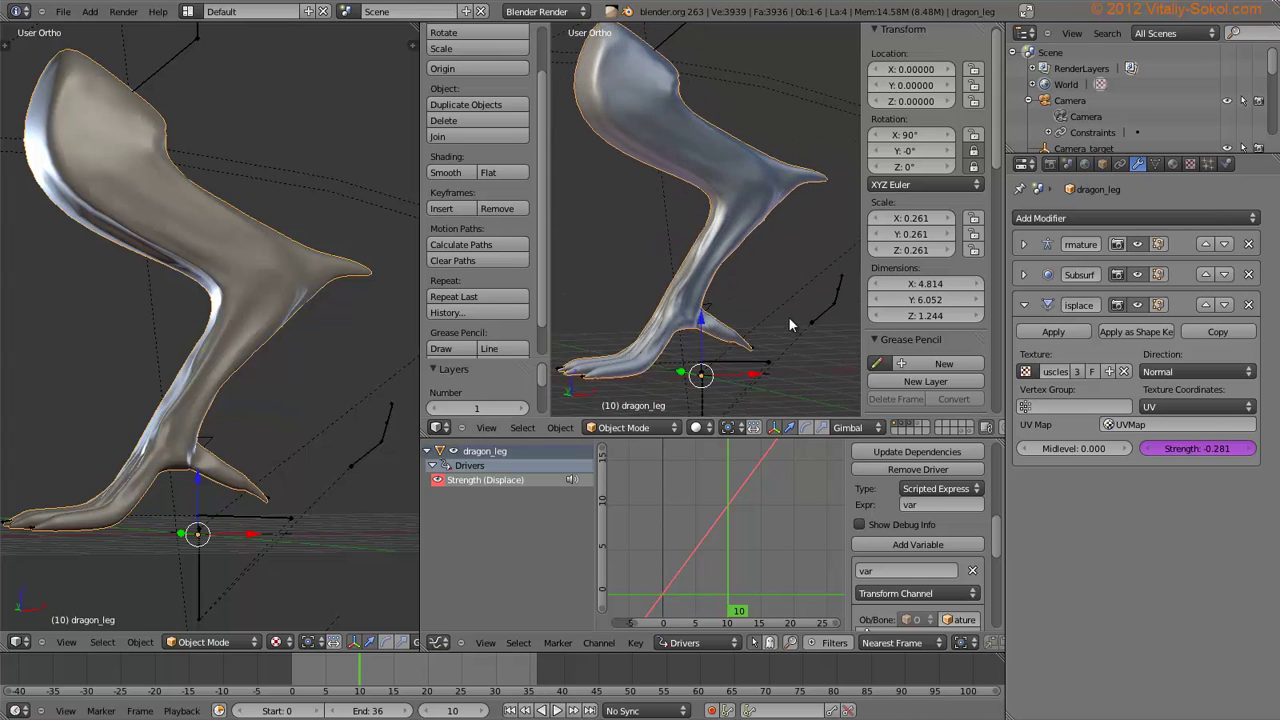
{"action": "left_click", "coordinate": [893, 525]}
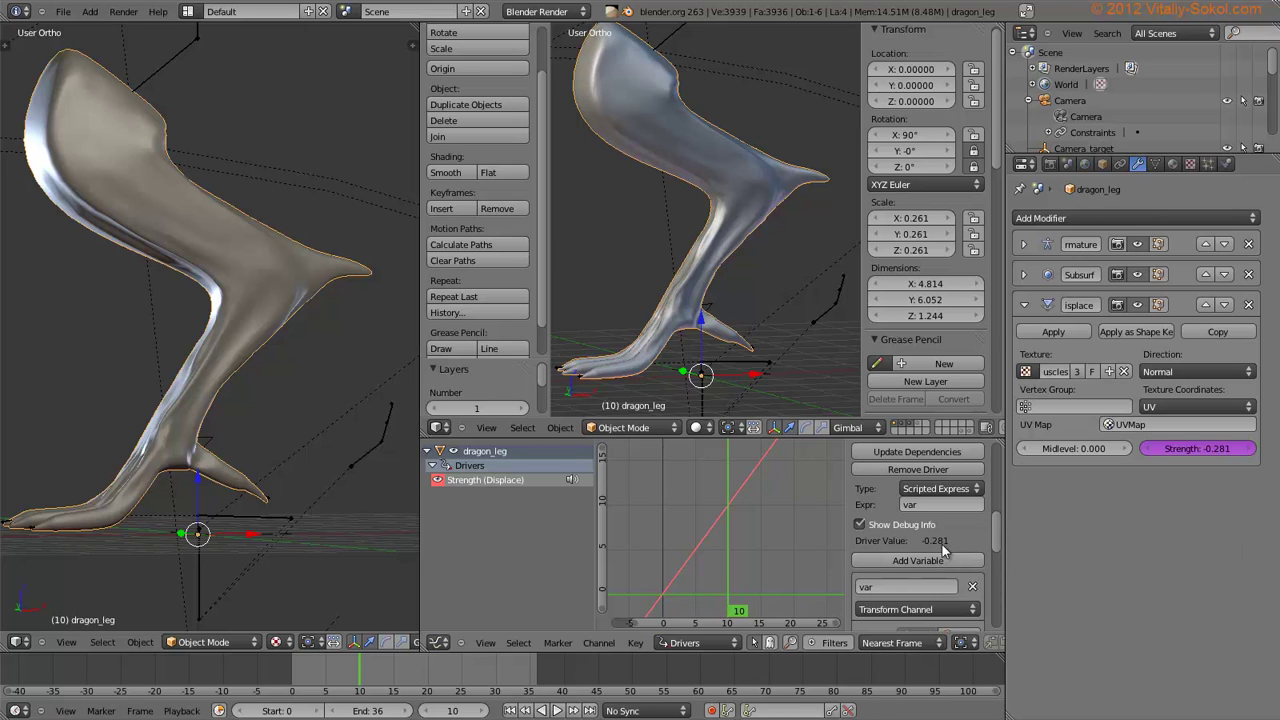
{"action": "middle_click_drag", "start_coordinate": [949, 536], "coordinate": [949, 538]}
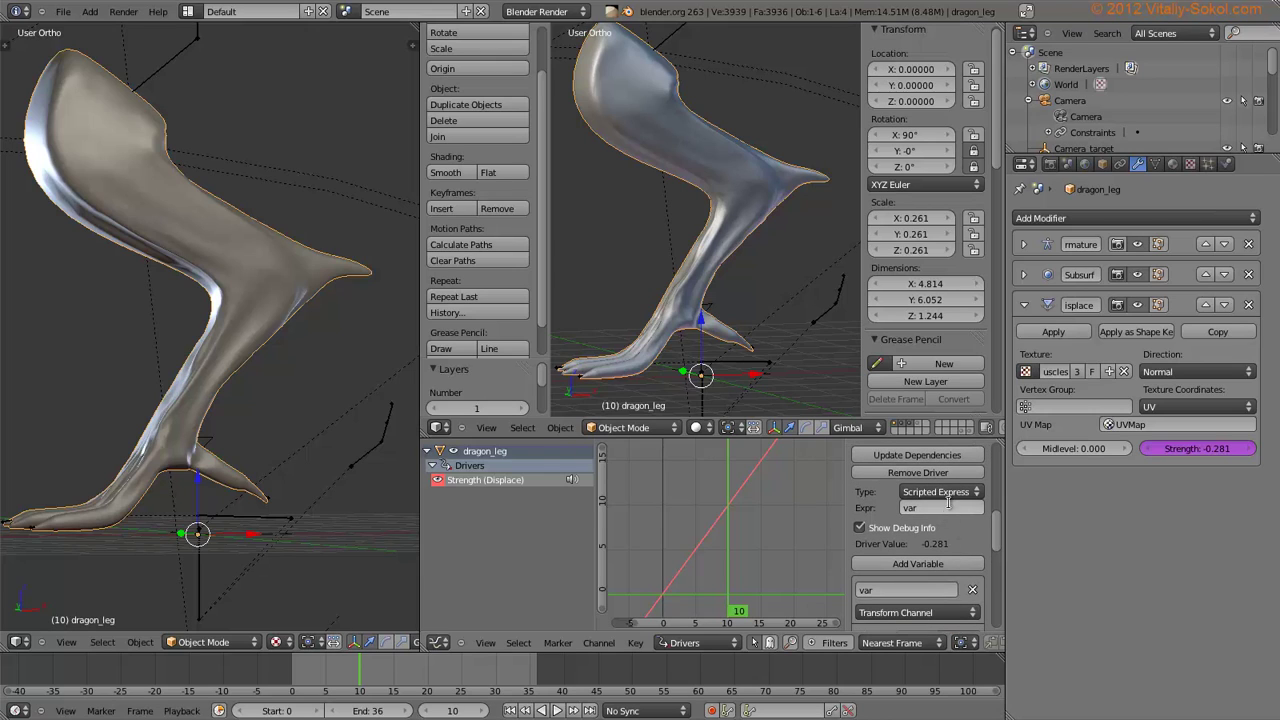
Set the Strength driver's scripted expression to var*-1
{"action": "left_click", "coordinate": [946, 508]}
{"action": "key", "text": "Return"}
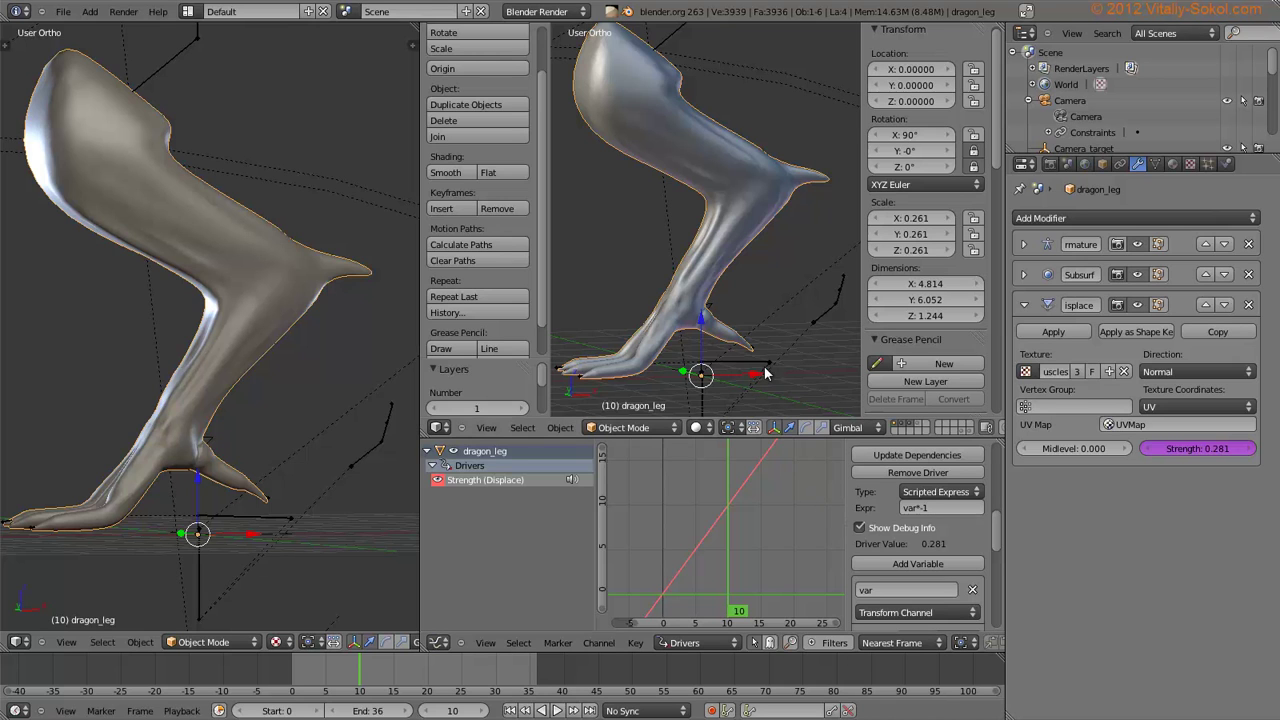
Examine the displaced leg and the Strength driver's expression, debug value and variable settings
{"action": "mouse_move", "coordinate": [800, 329]}
{"action": "middle_mouse_down"}
{"action": "mouse_move", "coordinate": [690, 308]}
{"action": "mouse_move", "coordinate": [1092, 322]}
{"action": "mouse_move", "coordinate": [1045, 310]}
{"action": "mouse_move", "coordinate": [754, 313]}
{"action": "mouse_move", "coordinate": [748, 300]}
{"action": "mouse_move", "coordinate": [795, 326]}
{"action": "middle_mouse_up"}
{"action": "scroll", "coordinate": [935, 545], "scroll_direction": "down", "scroll_amount": 2}
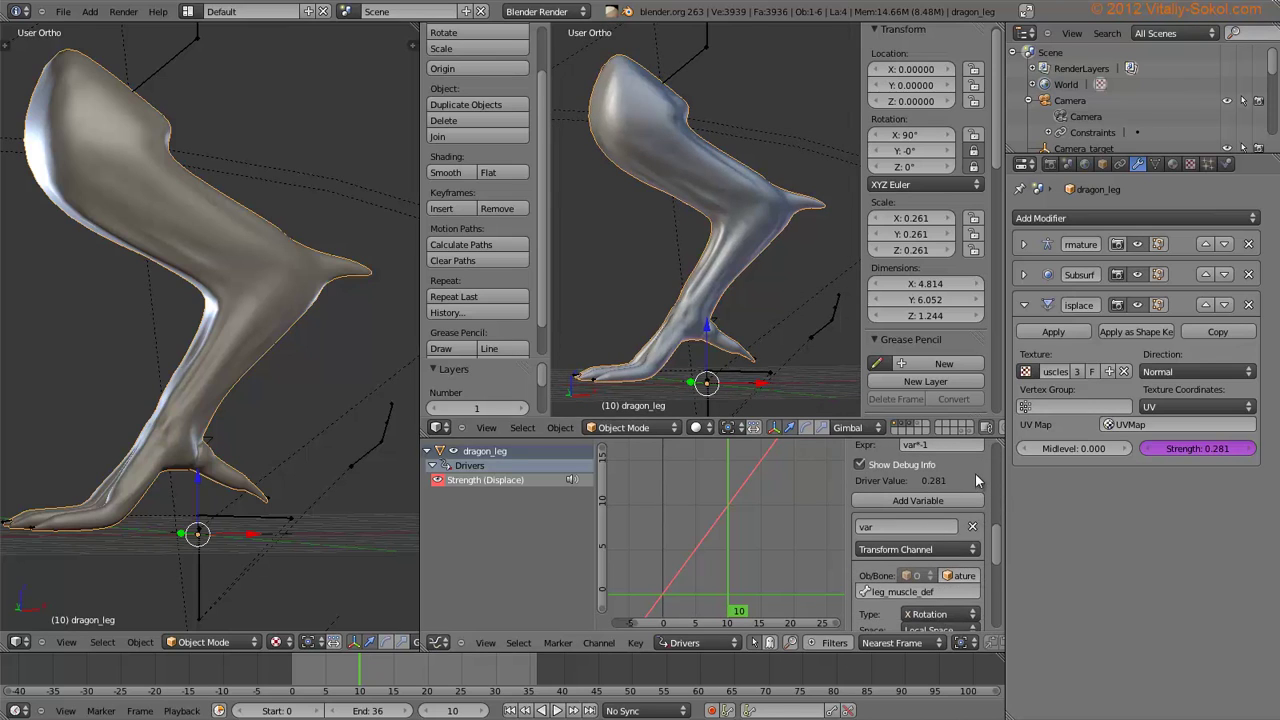
{"action": "scroll", "coordinate": [975, 473], "scroll_direction": "up", "scroll_amount": 1}
{"action": "scroll", "coordinate": [930, 505], "scroll_direction": "up", "scroll_amount": 1}
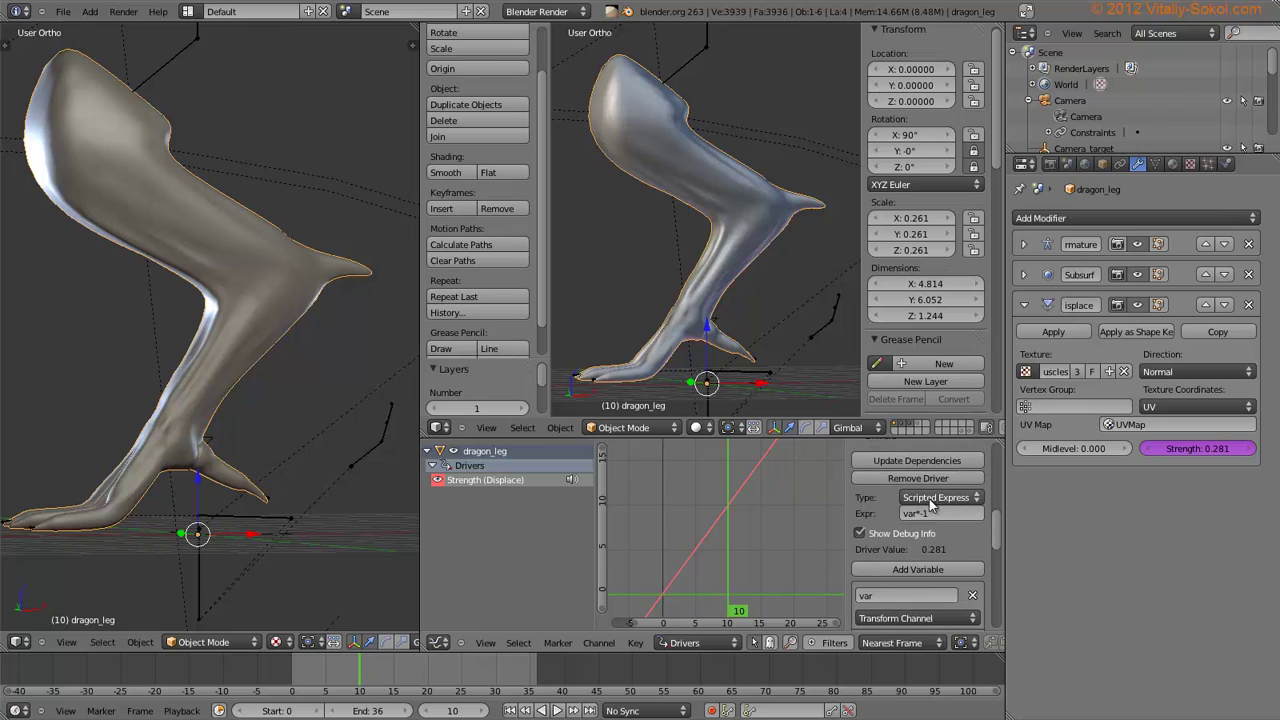
{"action": "scroll", "coordinate": [957, 551], "scroll_direction": "down", "scroll_amount": 1}
{"action": "scroll", "coordinate": [950, 566], "scroll_direction": "up", "scroll_amount": 3}
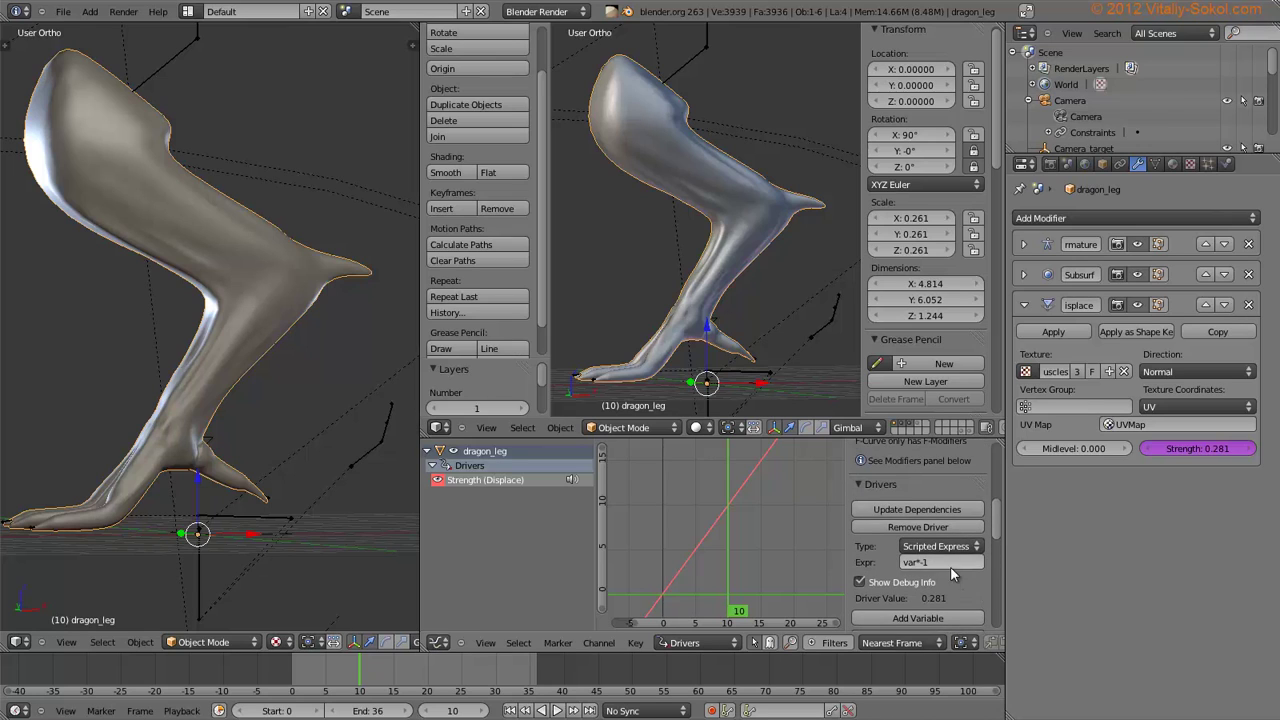
{"action": "scroll", "coordinate": [953, 578], "scroll_direction": "down", "scroll_amount": 3}
{"action": "scroll", "coordinate": [965, 560], "scroll_direction": "up", "scroll_amount": 2}
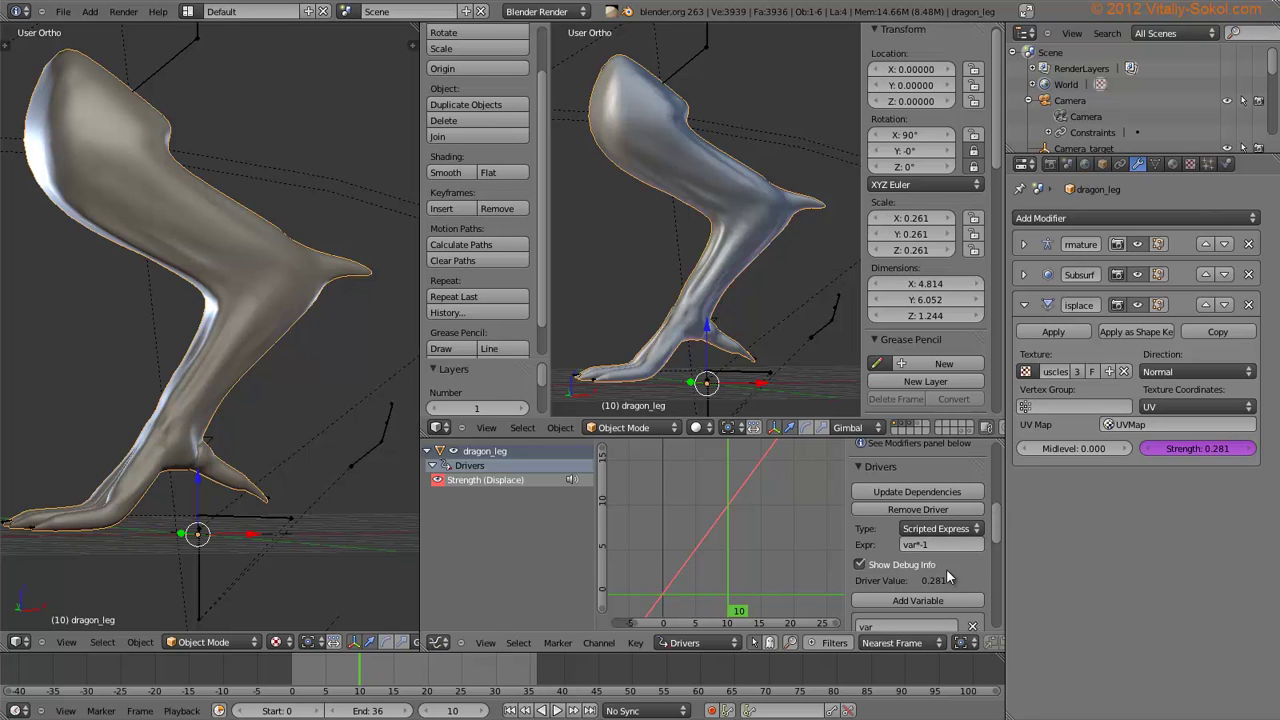
Rotate the foot_roll bone of LEG_armature by about -6.7° around X
{"action": "right_click", "coordinate": [816, 327]}
{"action": "key", "text": "r"}
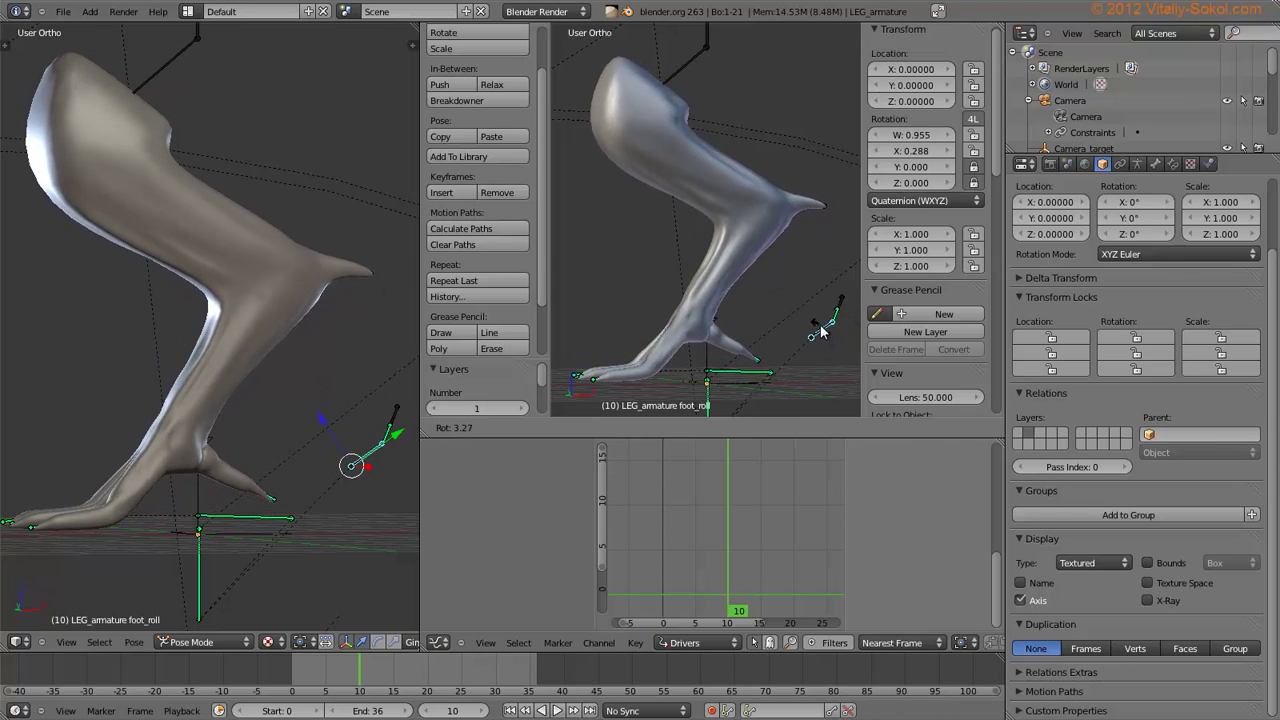
{"action": "left_click", "coordinate": [826, 332]}
{"action": "middle_click_drag", "start_coordinate": [826, 332], "coordinate": [712, 268]}
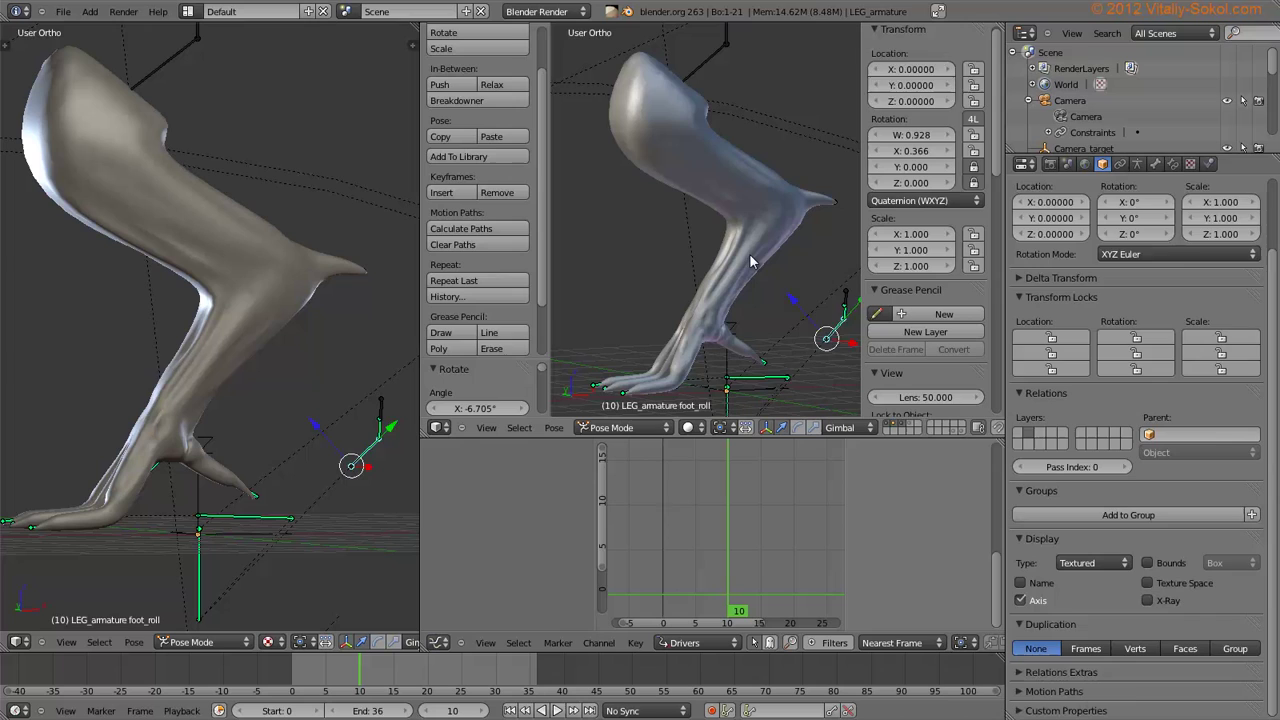
Select the dragon_leg mesh and switch it to Texture Paint mode to work on the muscle texture around the knee
{"action": "right_click", "coordinate": [750, 262]}
{"action": "left_click", "coordinate": [630, 428]}
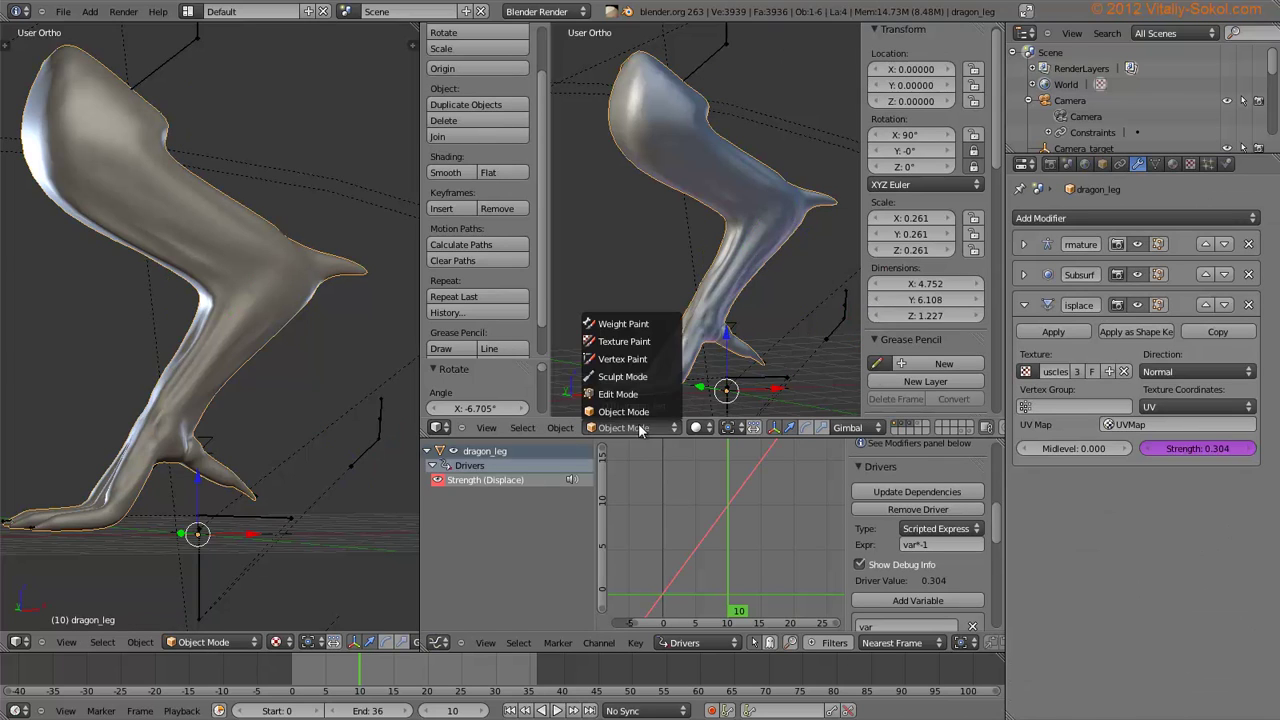
{"action": "left_click", "coordinate": [645, 345]}
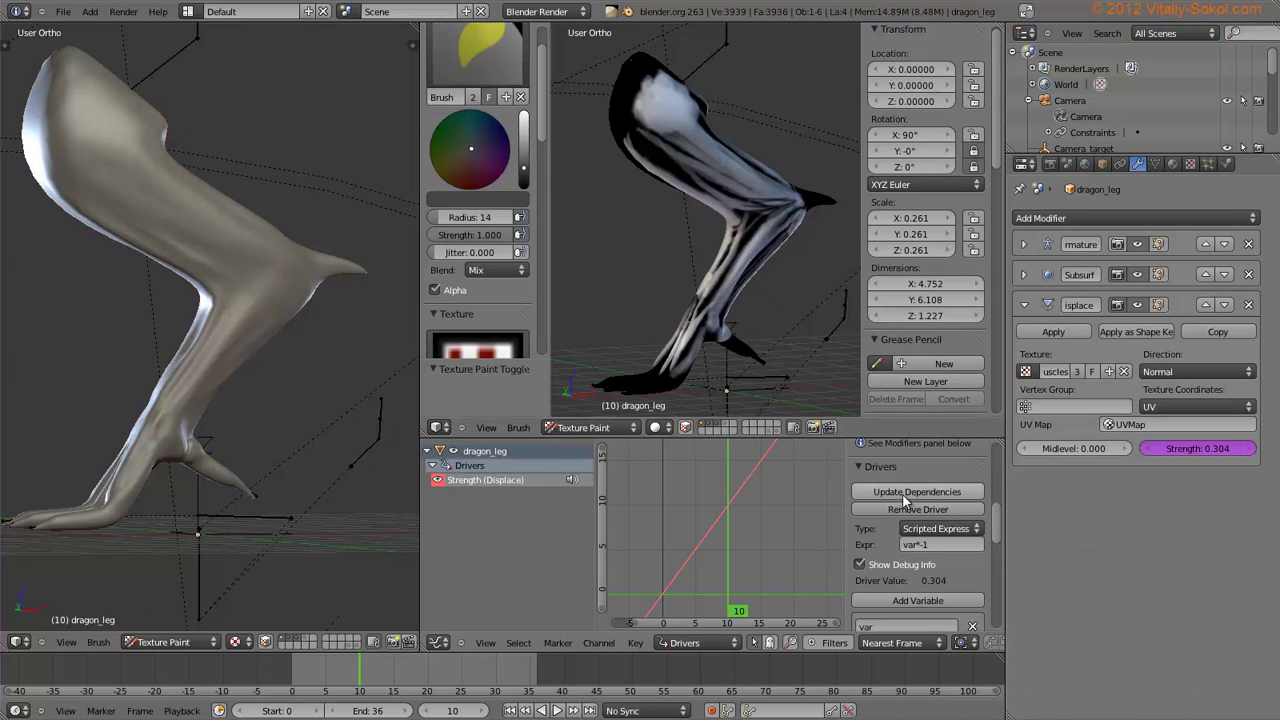
{"action": "scroll", "coordinate": [768, 304], "scroll_direction": "up", "scroll_amount": 3}
{"action": "mouse_move", "coordinate": [769, 231]}
{"action": "middle_mouse_down"}
{"action": "mouse_move", "coordinate": [726, 232]}
{"action": "mouse_move", "coordinate": [700, 208]}
{"action": "middle_mouse_up"}
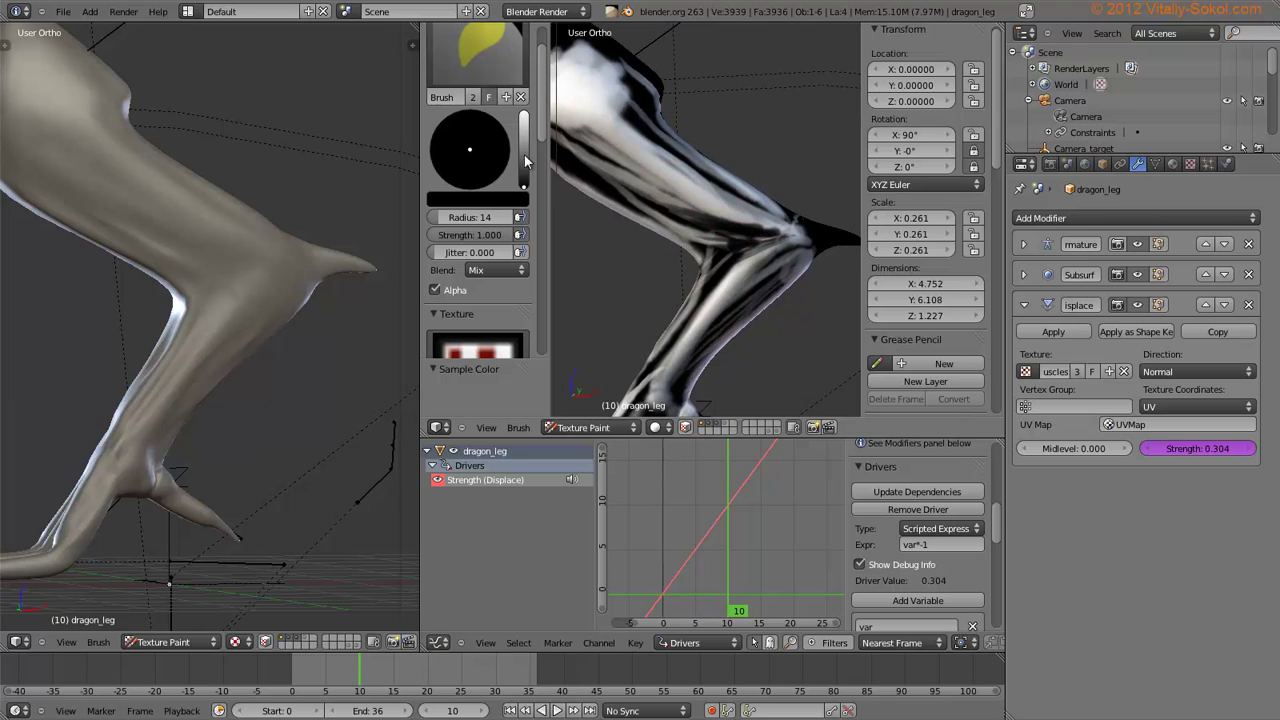
Set the brush colour to white and paint strokes over the muscle texture around the knee joint
{"action": "left_click_drag", "start_coordinate": [524, 150], "coordinate": [524, 106]}
{"action": "left_click_drag", "start_coordinate": [714, 209], "coordinate": [762, 228]}
{"action": "middle_click_drag", "start_coordinate": [742, 232], "coordinate": [697, 237]}
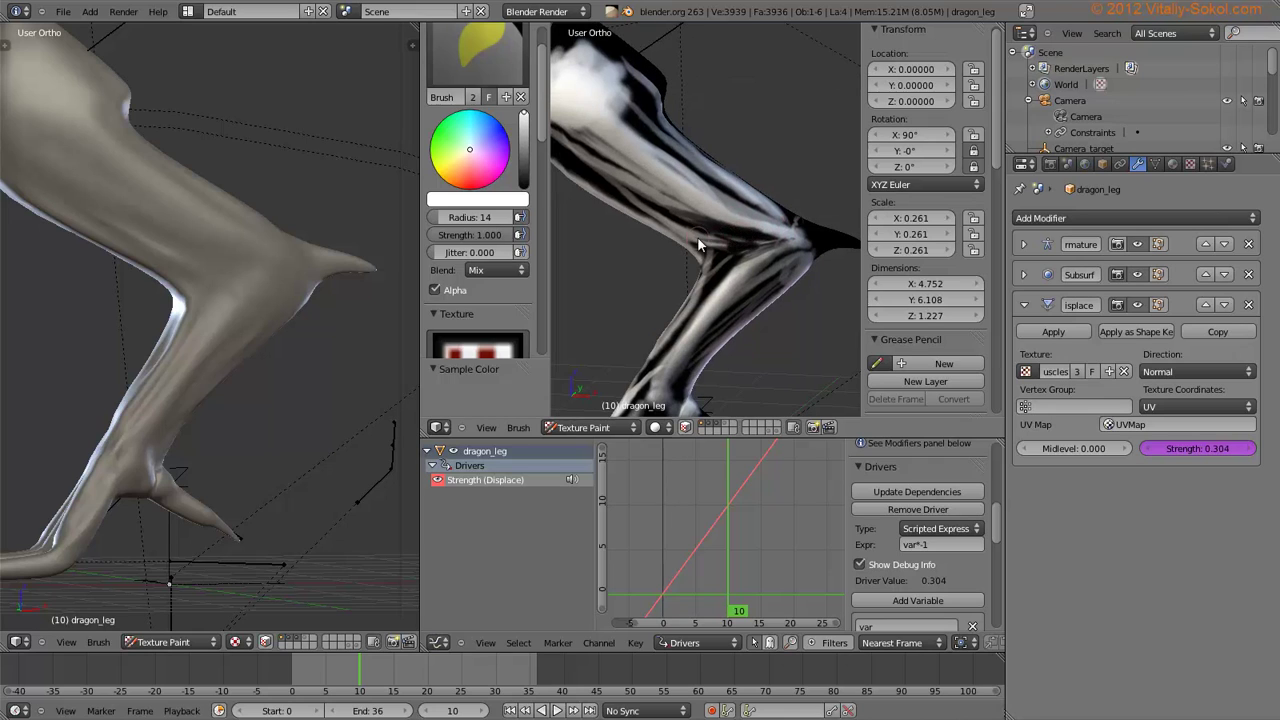
{"action": "left_click_drag", "start_coordinate": [773, 237], "coordinate": [706, 236]}
{"action": "mouse_move", "coordinate": [790, 243]}
{"action": "middle_mouse_down"}
{"action": "mouse_move", "coordinate": [718, 233]}
{"action": "mouse_move", "coordinate": [698, 196]}
{"action": "middle_mouse_up"}
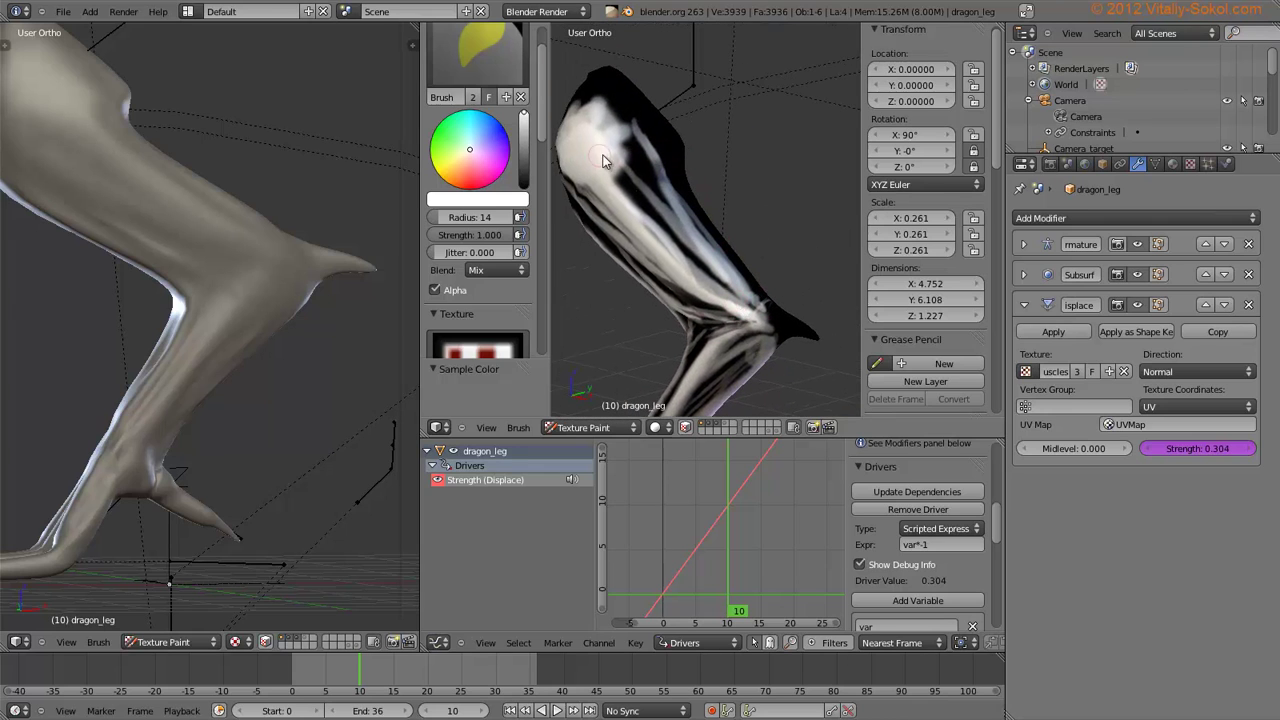
{"action": "mouse_move", "coordinate": [662, 243]}
{"action": "middle_mouse_down"}
{"action": "mouse_move", "coordinate": [779, 194]}
{"action": "mouse_move", "coordinate": [739, 233]}
{"action": "mouse_move", "coordinate": [759, 244]}
{"action": "mouse_move", "coordinate": [714, 236]}
{"action": "middle_mouse_up"}
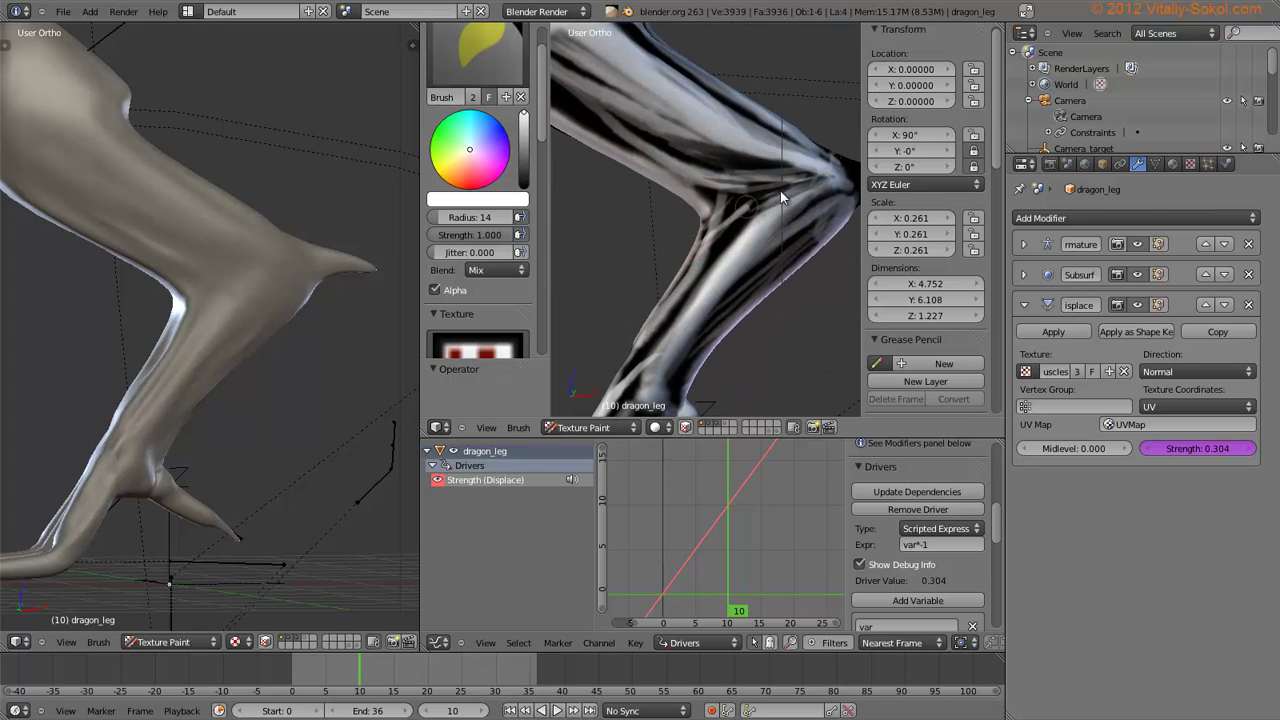
{"action": "mouse_move", "coordinate": [780, 190]}
{"action": "middle_mouse_down"}
{"action": "mouse_move", "coordinate": [710, 258]}
{"action": "mouse_move", "coordinate": [720, 243]}
{"action": "mouse_move", "coordinate": [817, 230]}
{"action": "middle_mouse_up"}
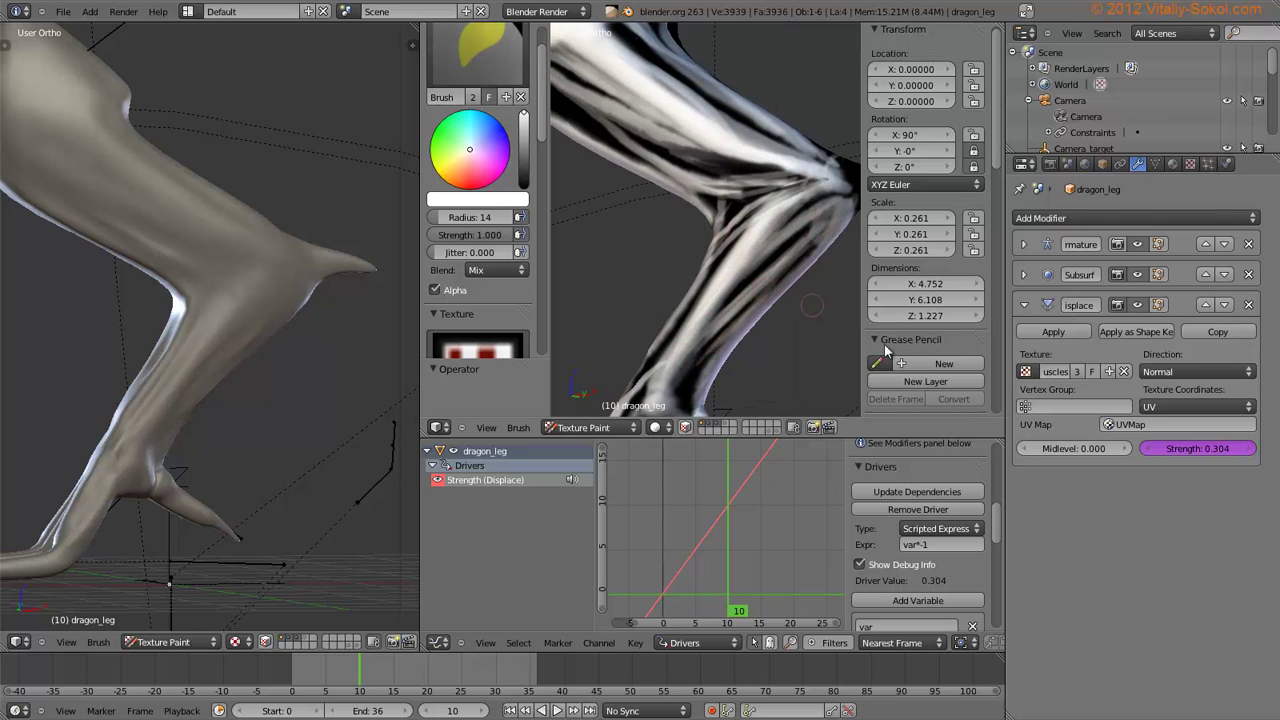
Update the dependencies of the Strength driver
{"action": "left_click", "coordinate": [918, 490]}
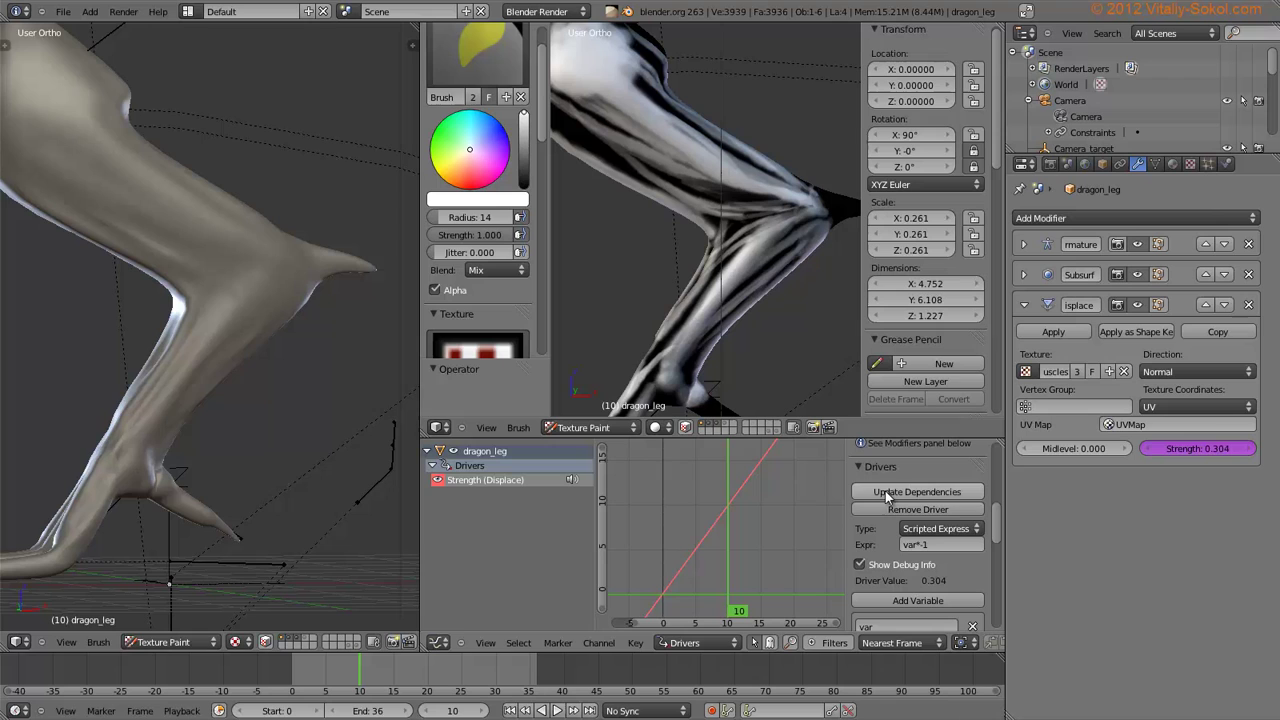